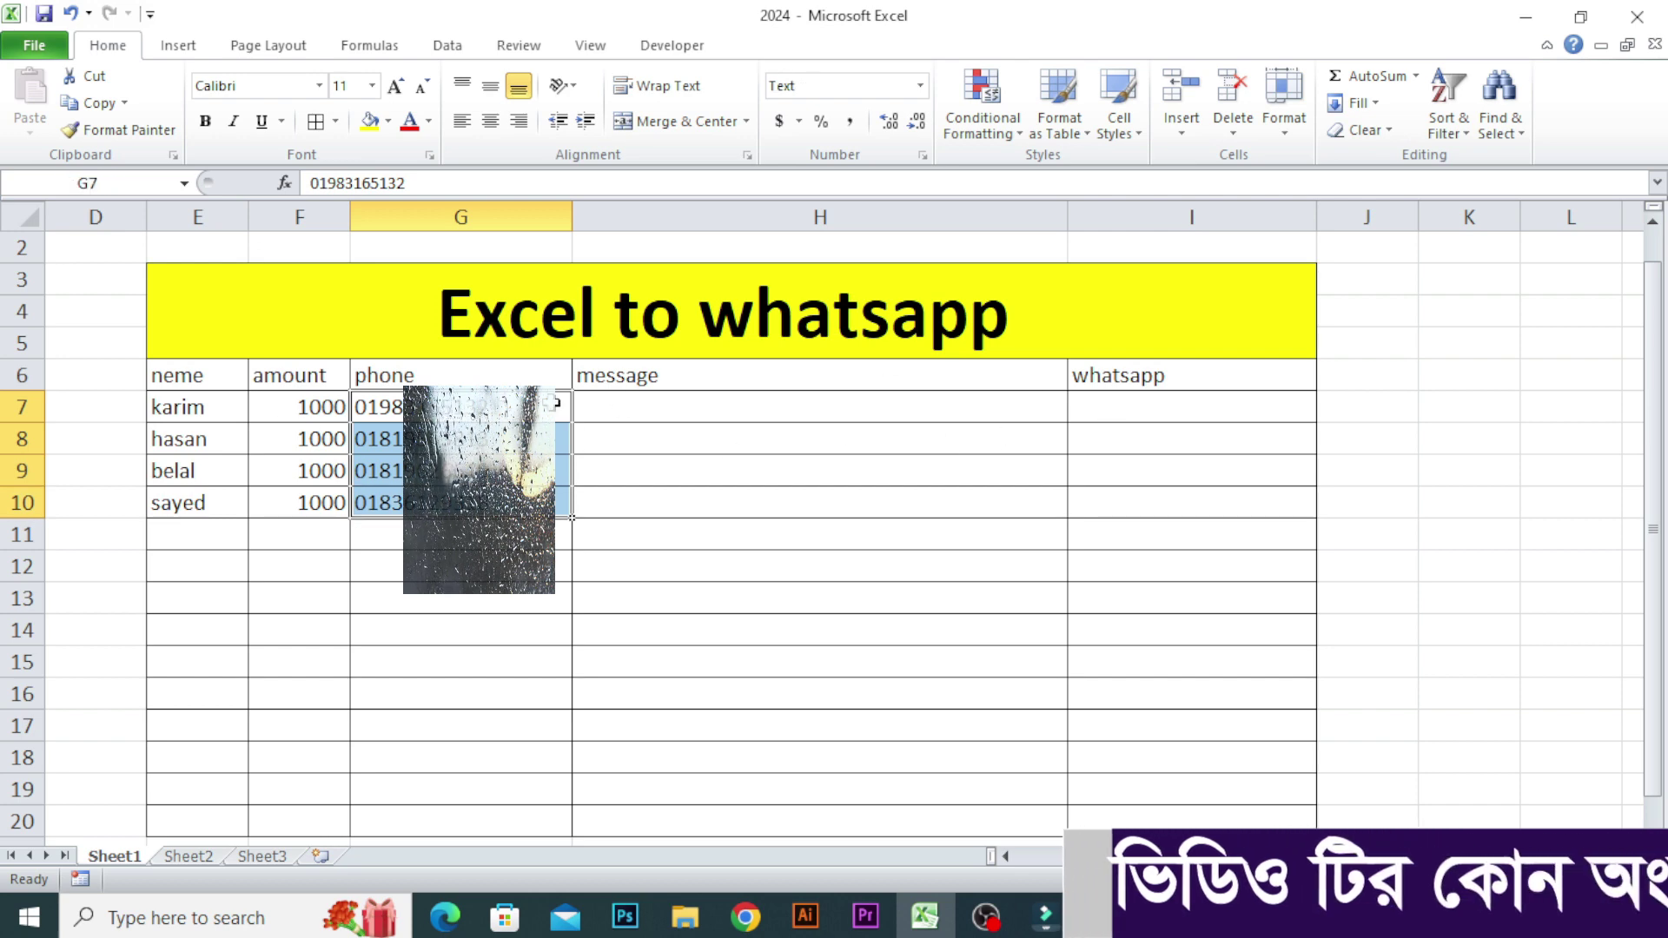
drag(633, 403, 622, 532)
drag(1130, 405, 1141, 489)
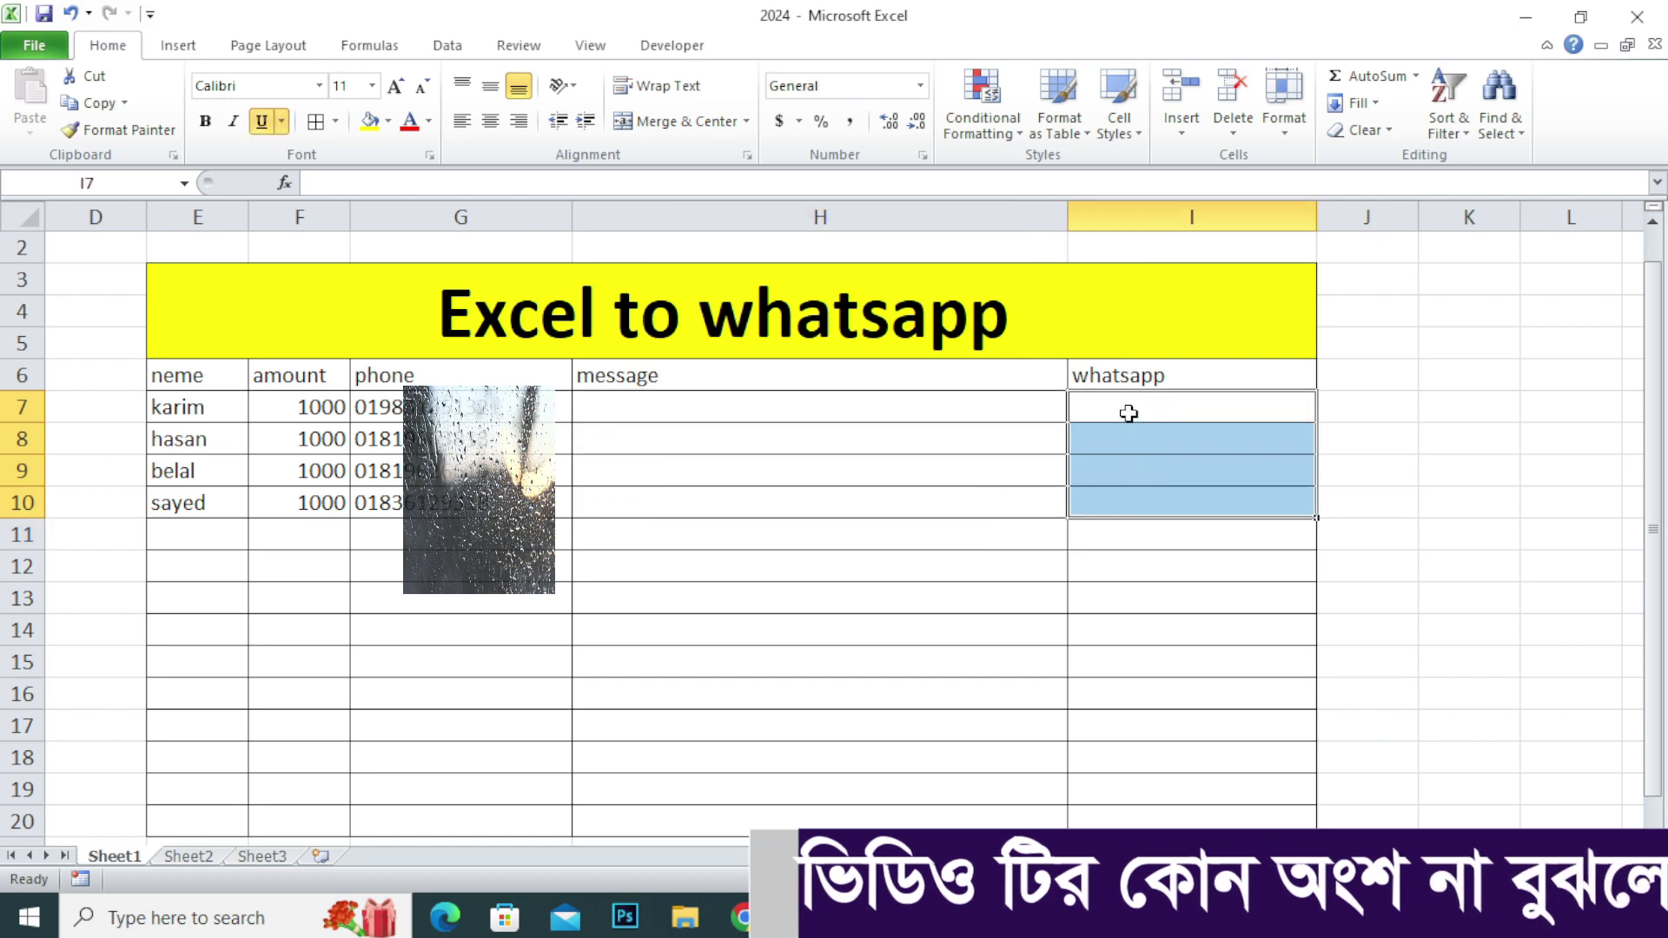
click(665, 412)
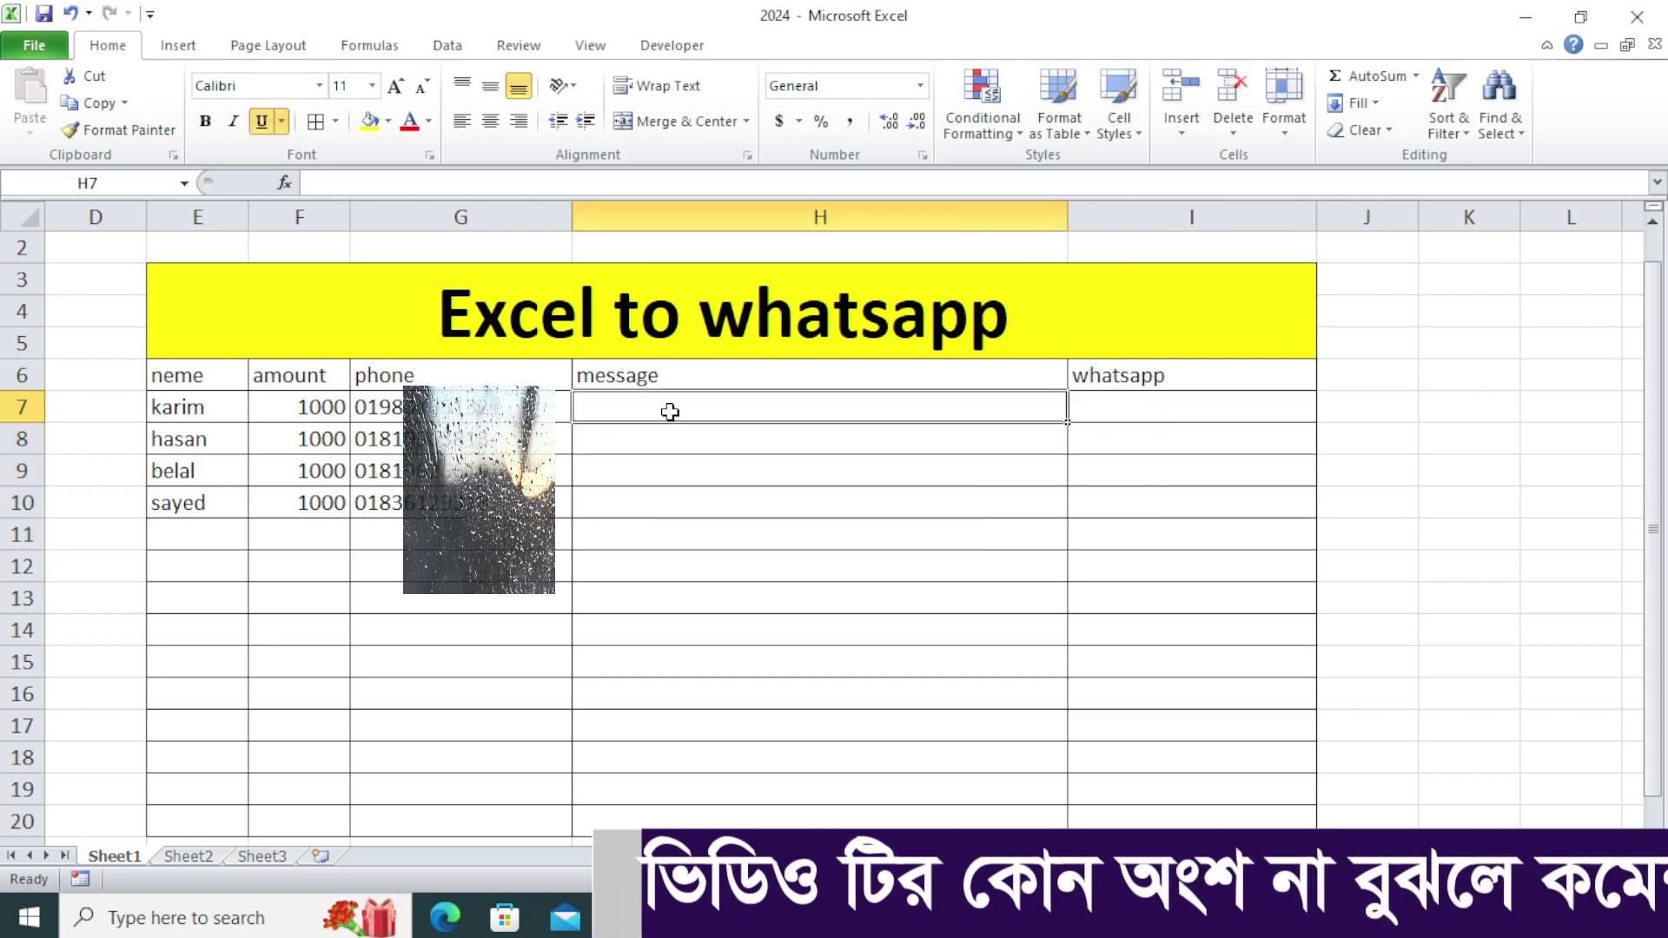
click(712, 487)
Begin a message formula in H7 that joins "hi ", the name in E7 and ", " with ampersands
click(682, 411)
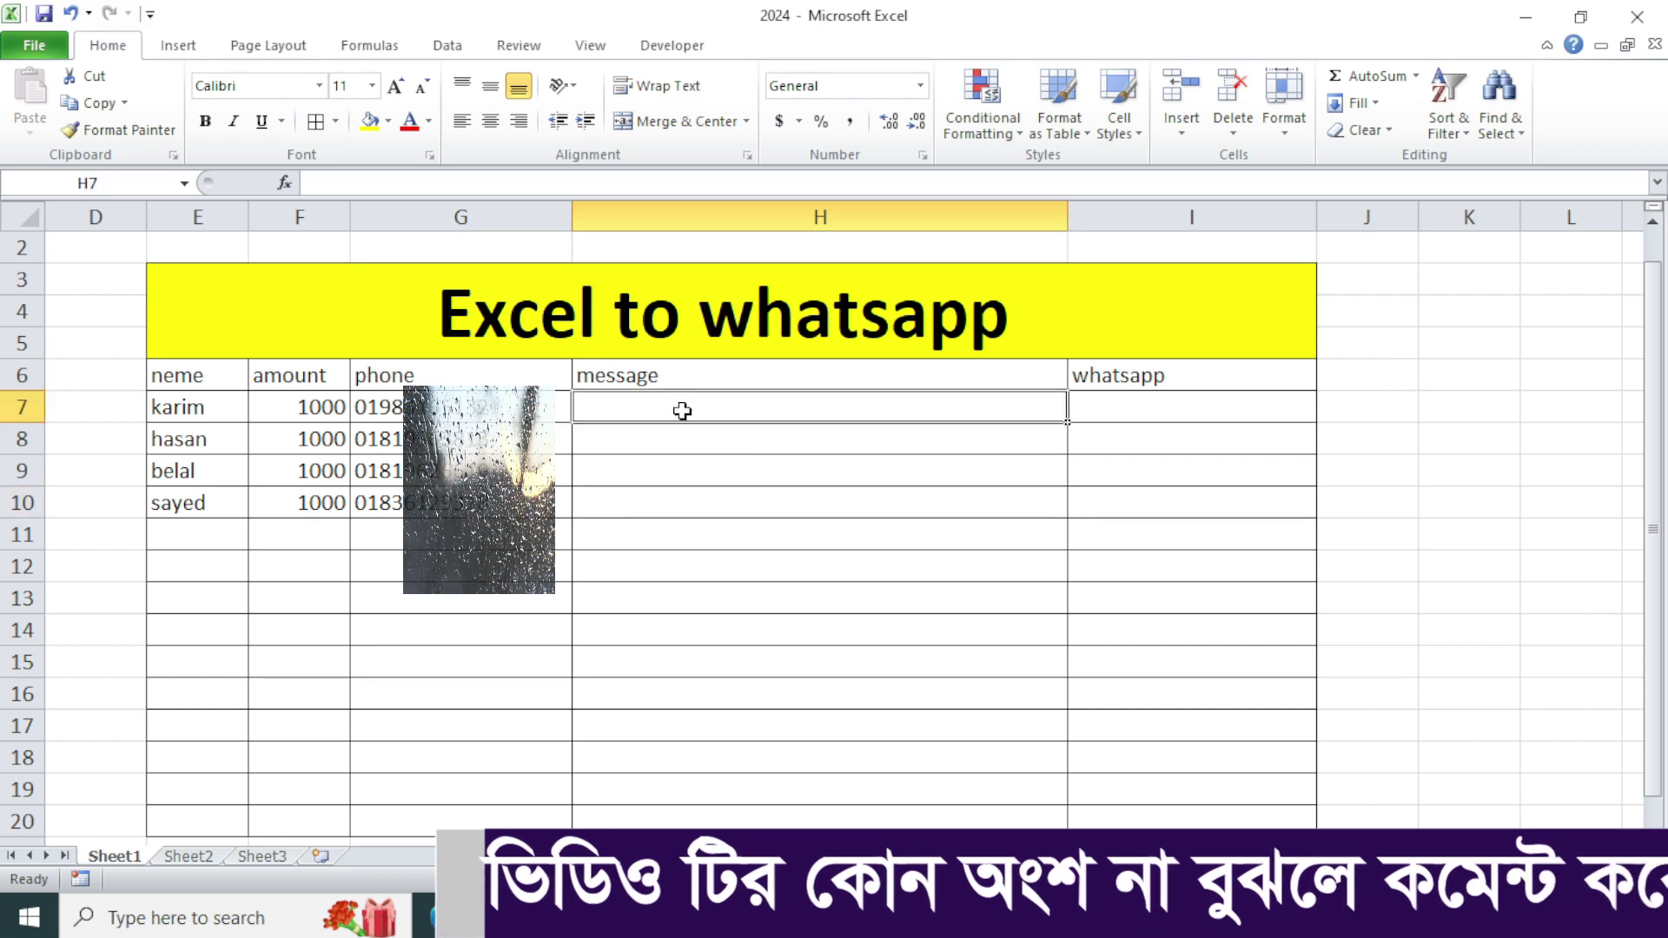
text(=)
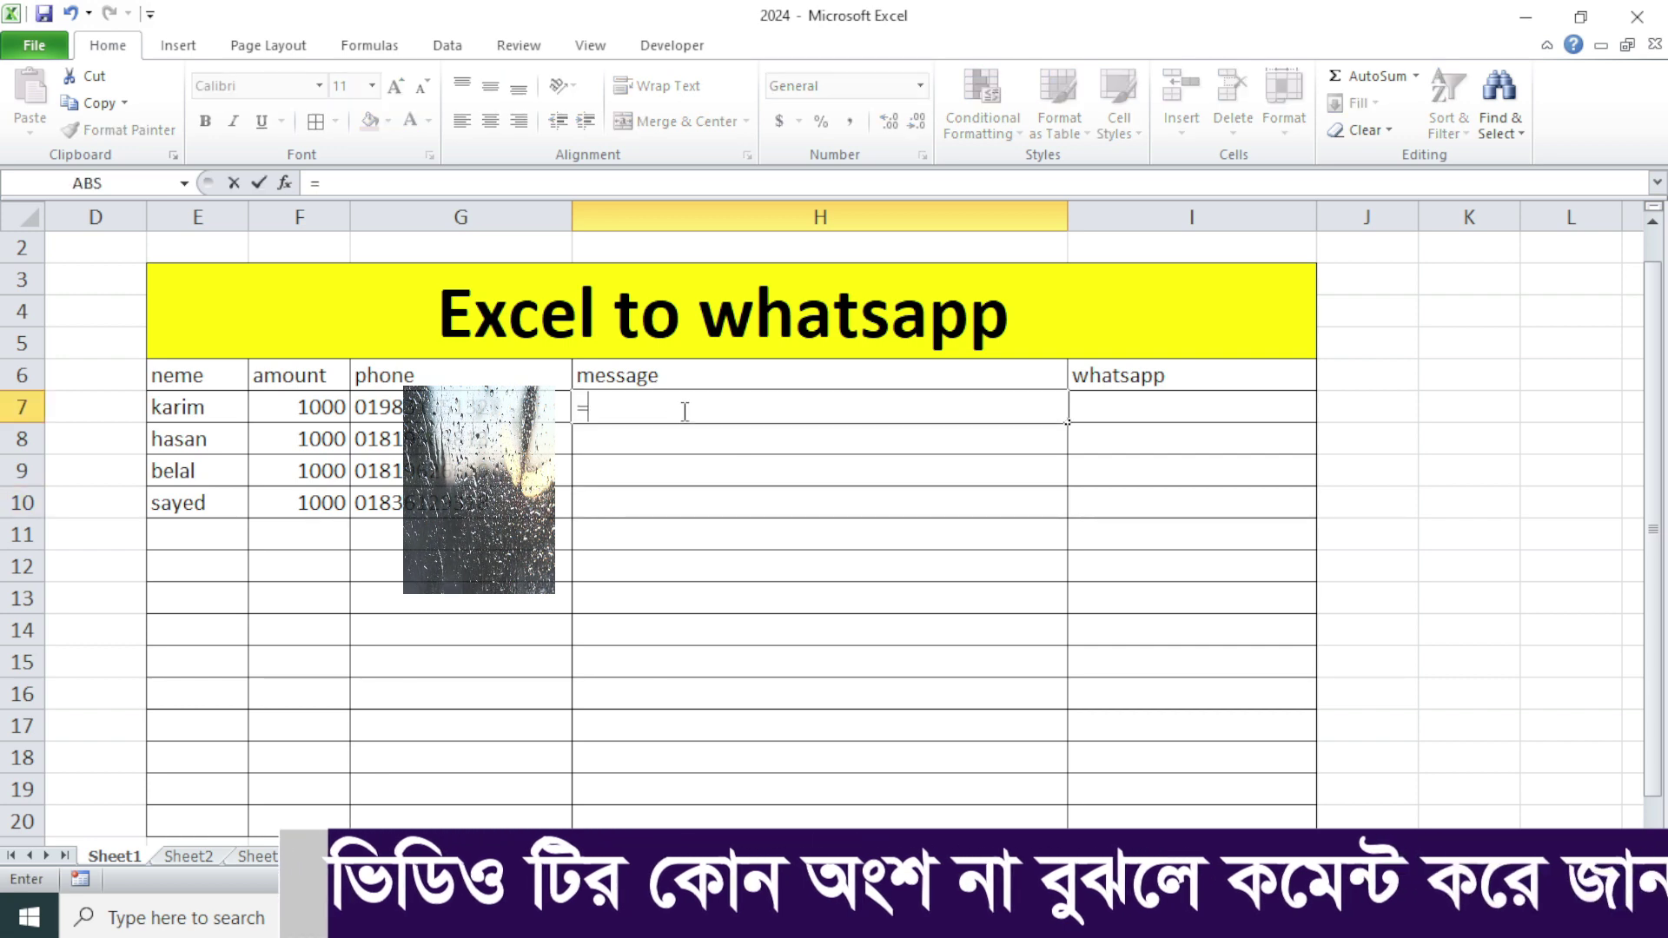
text("hi )
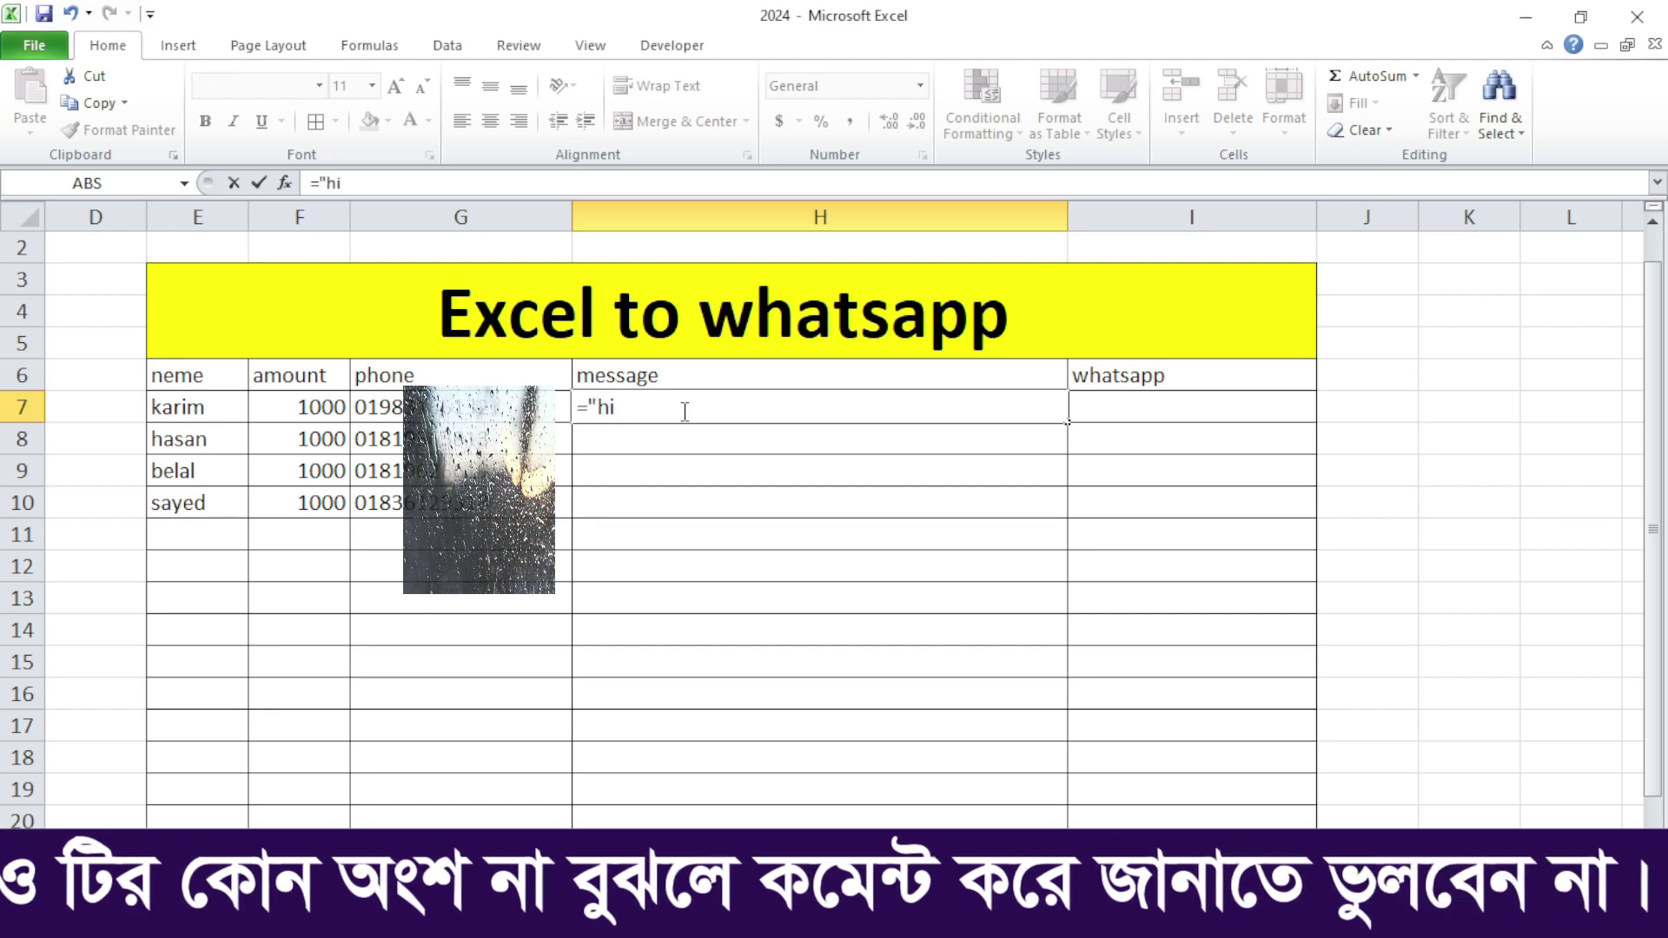
text("&)
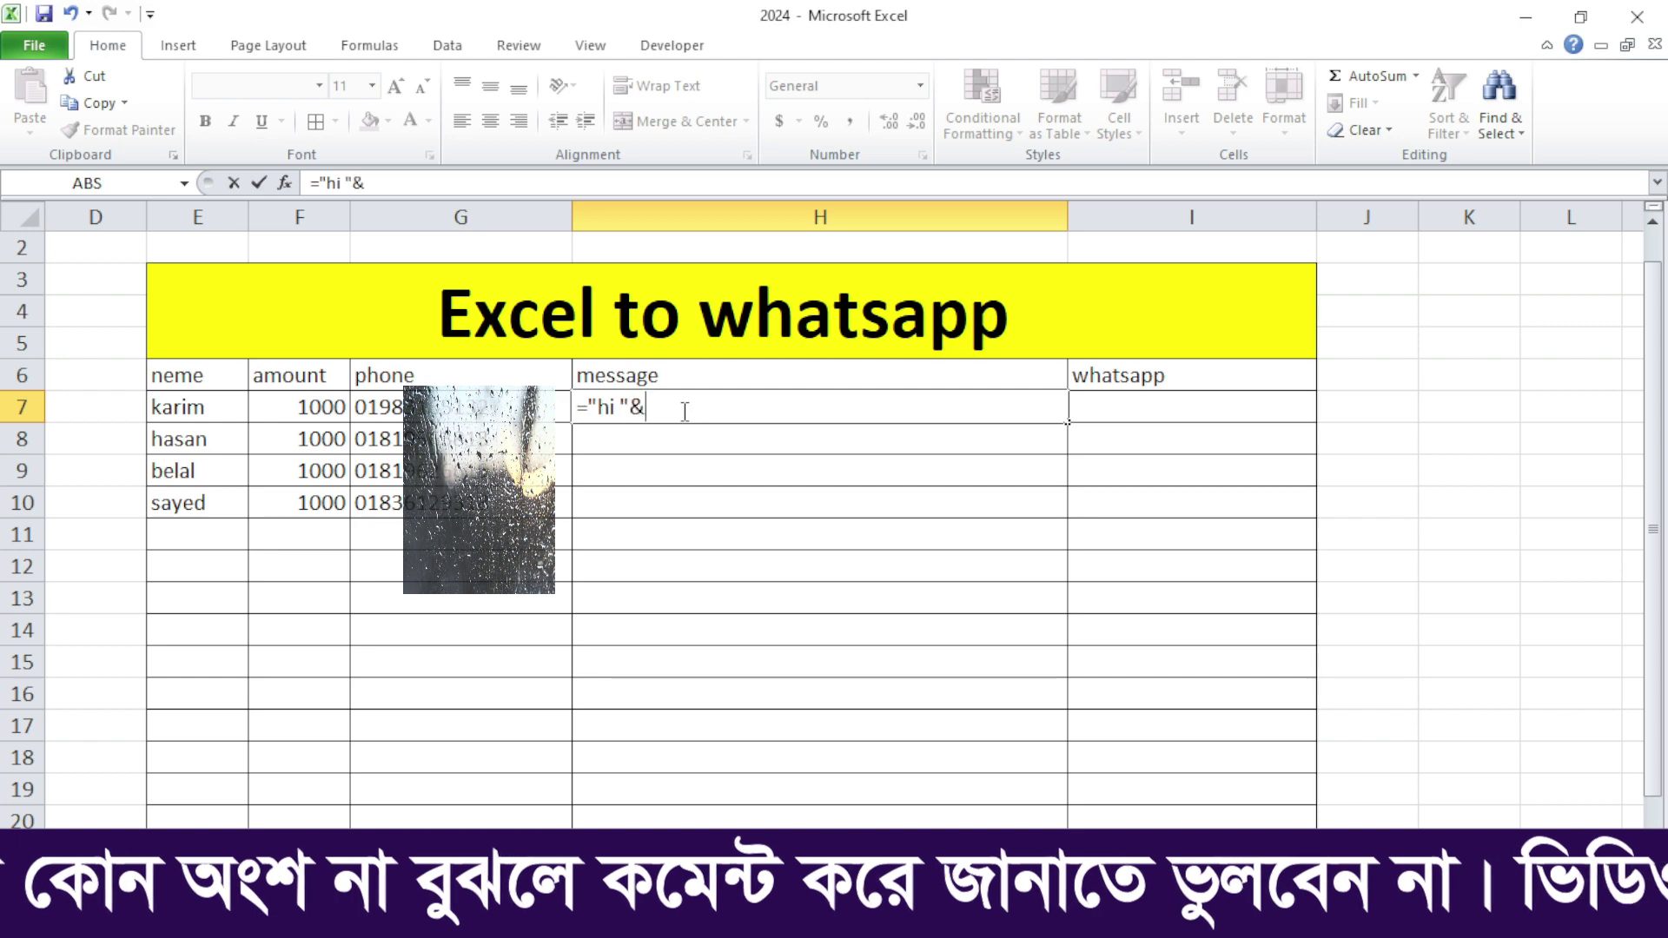
click(191, 406)
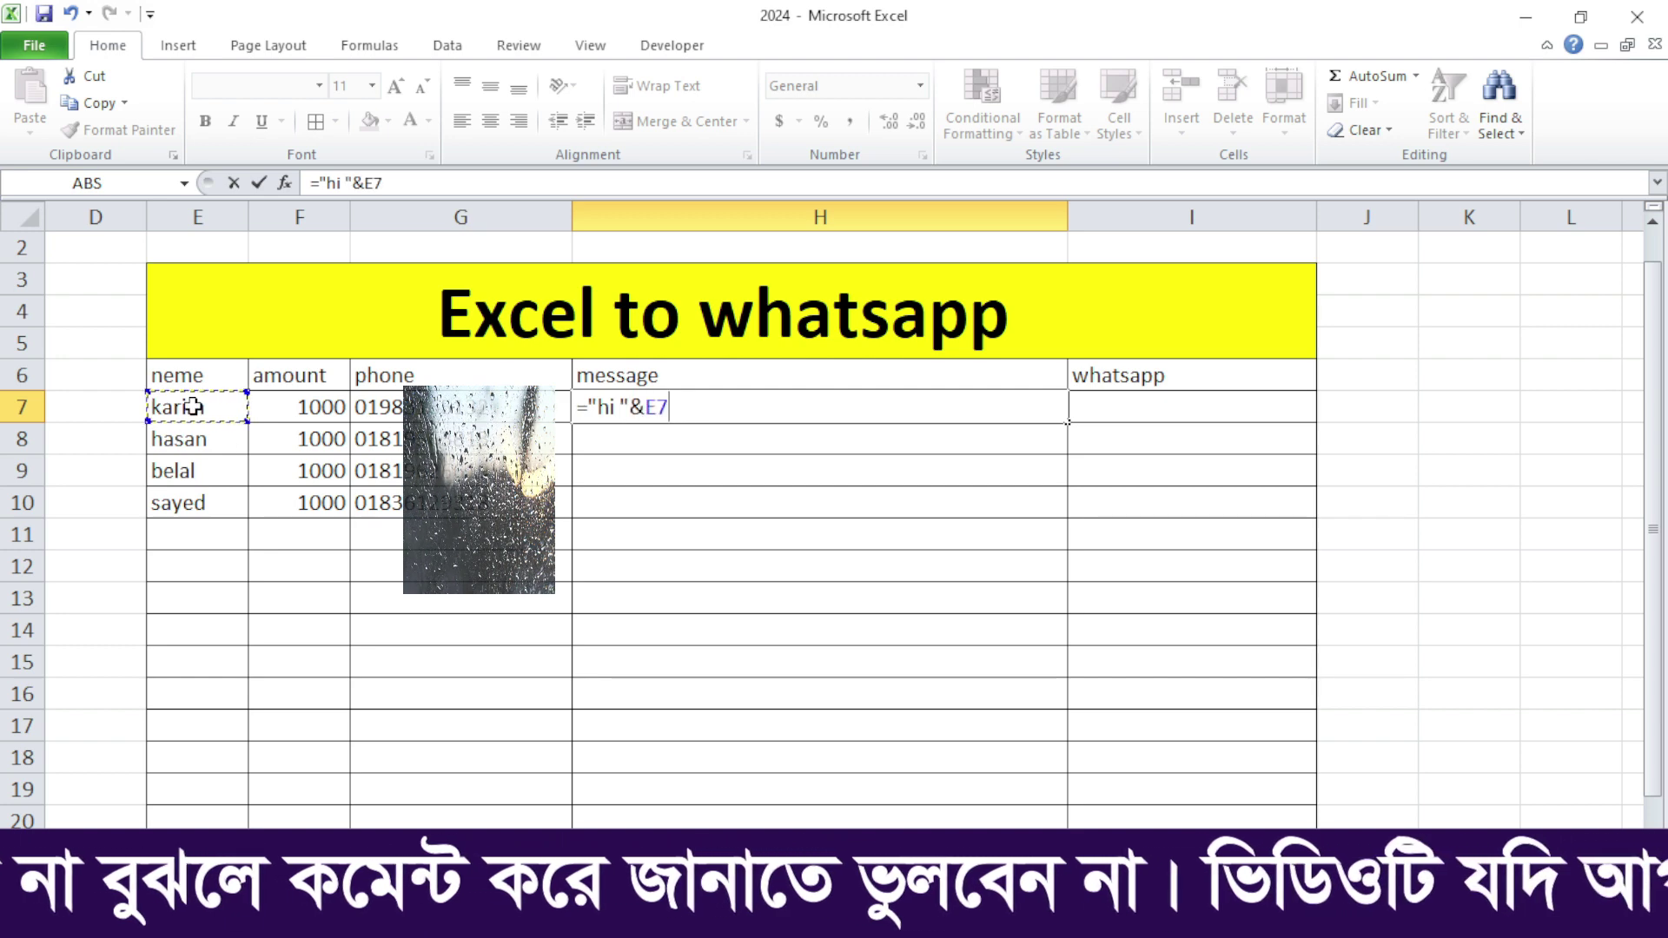
text(&)
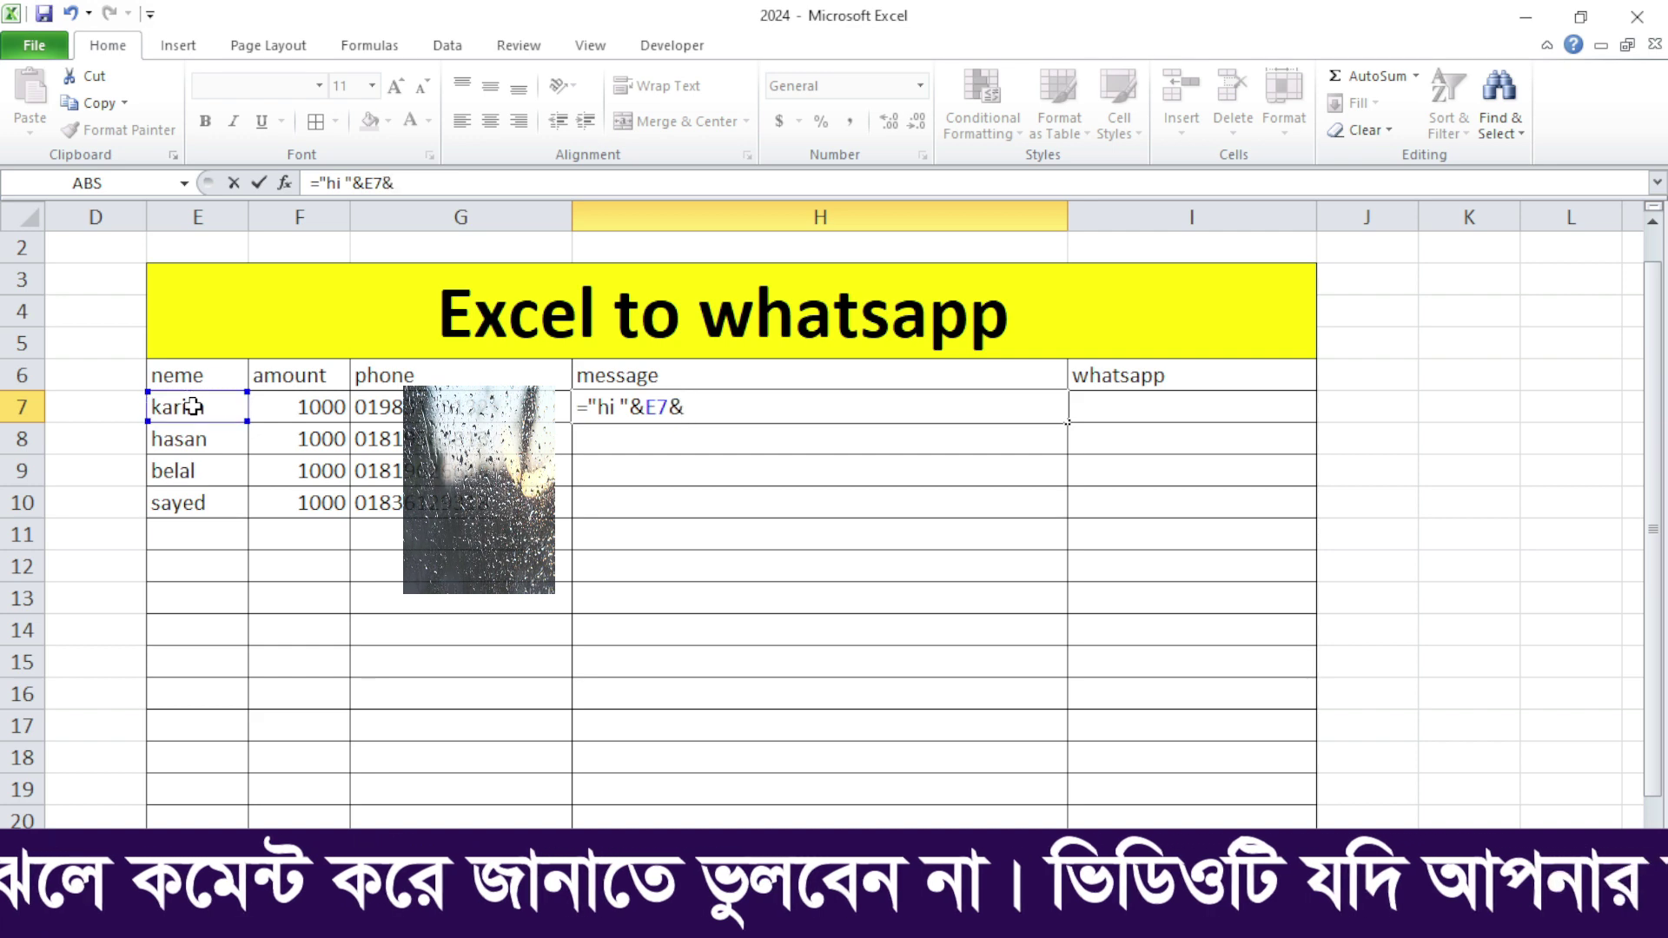
text(")
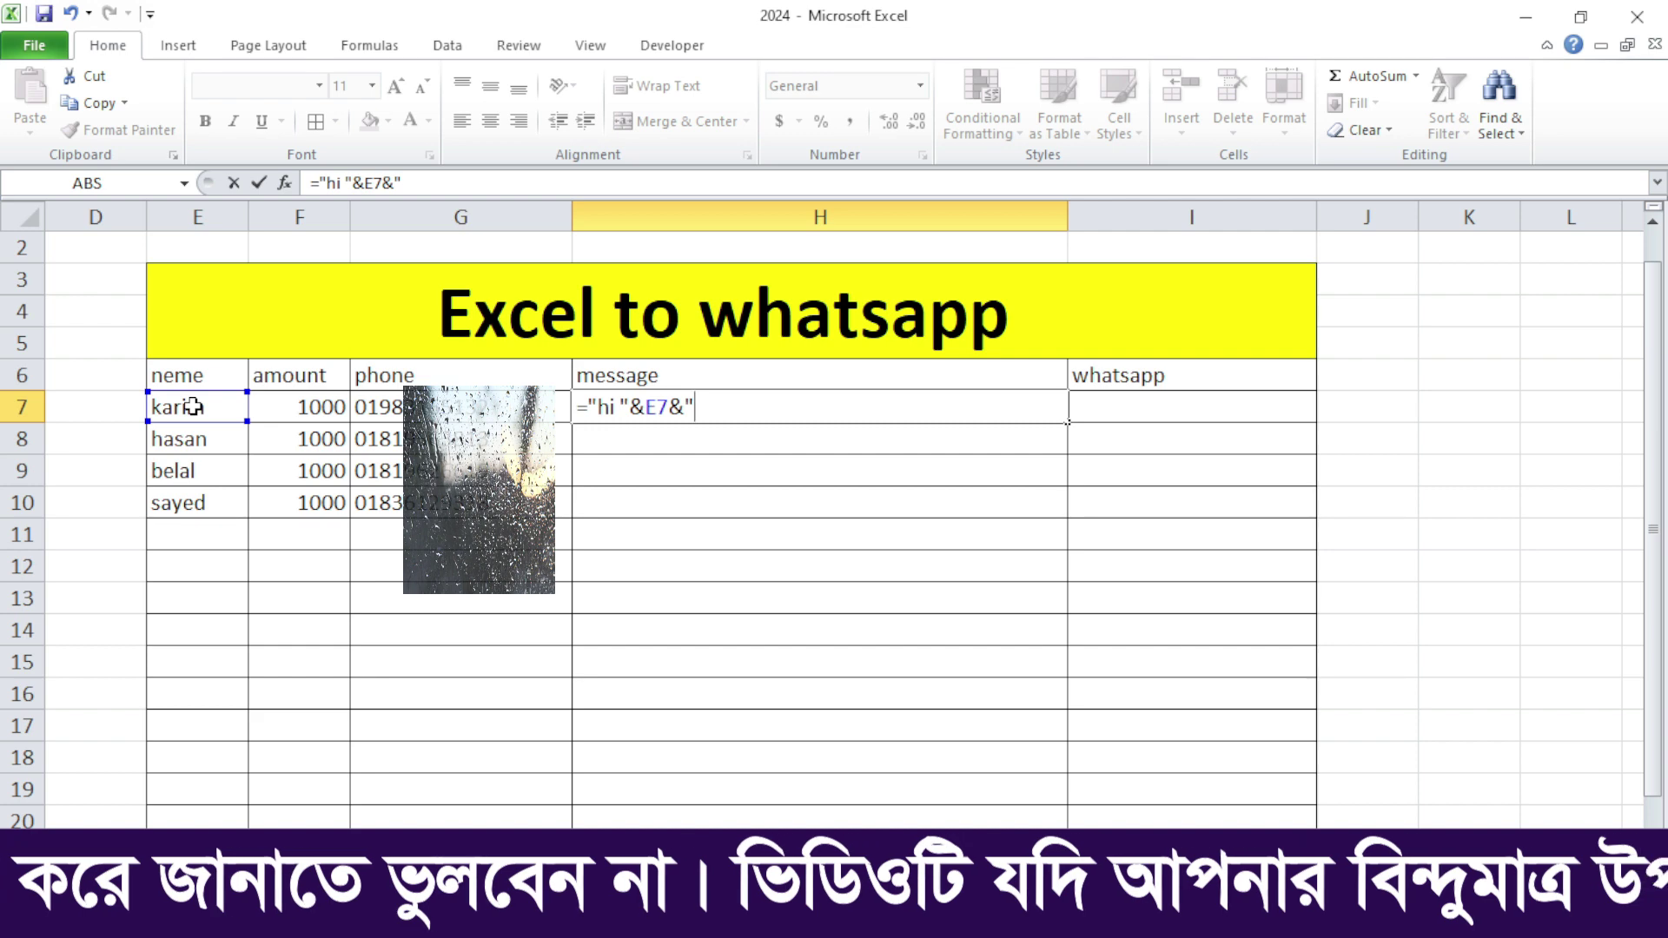
text(, )
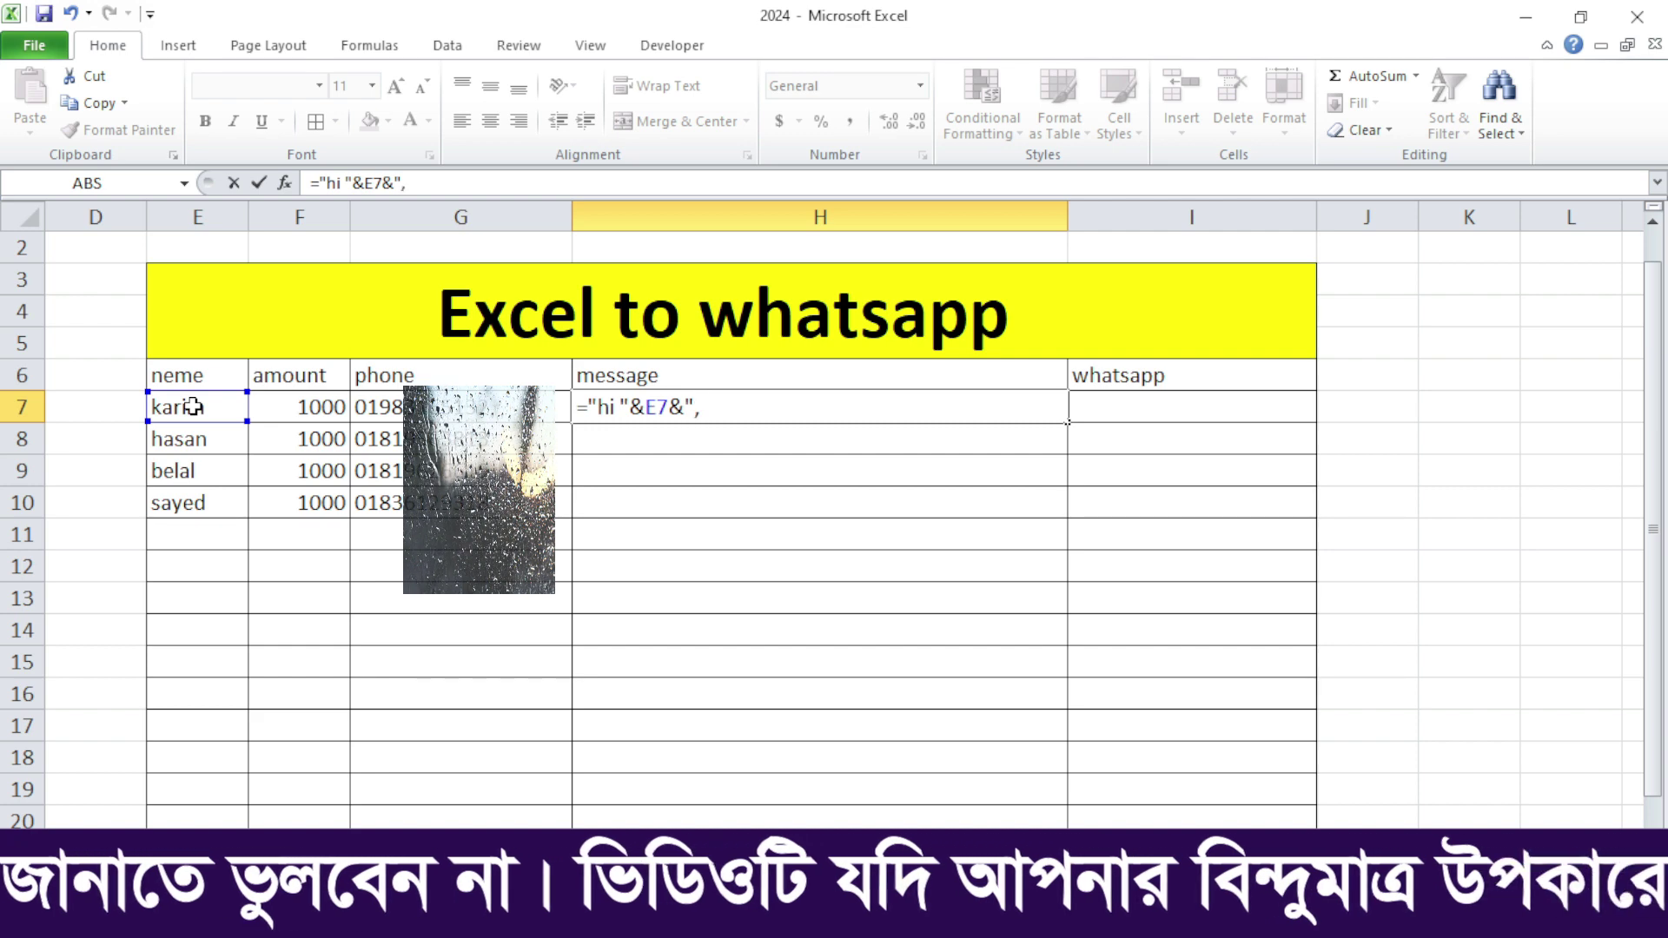
text("&)
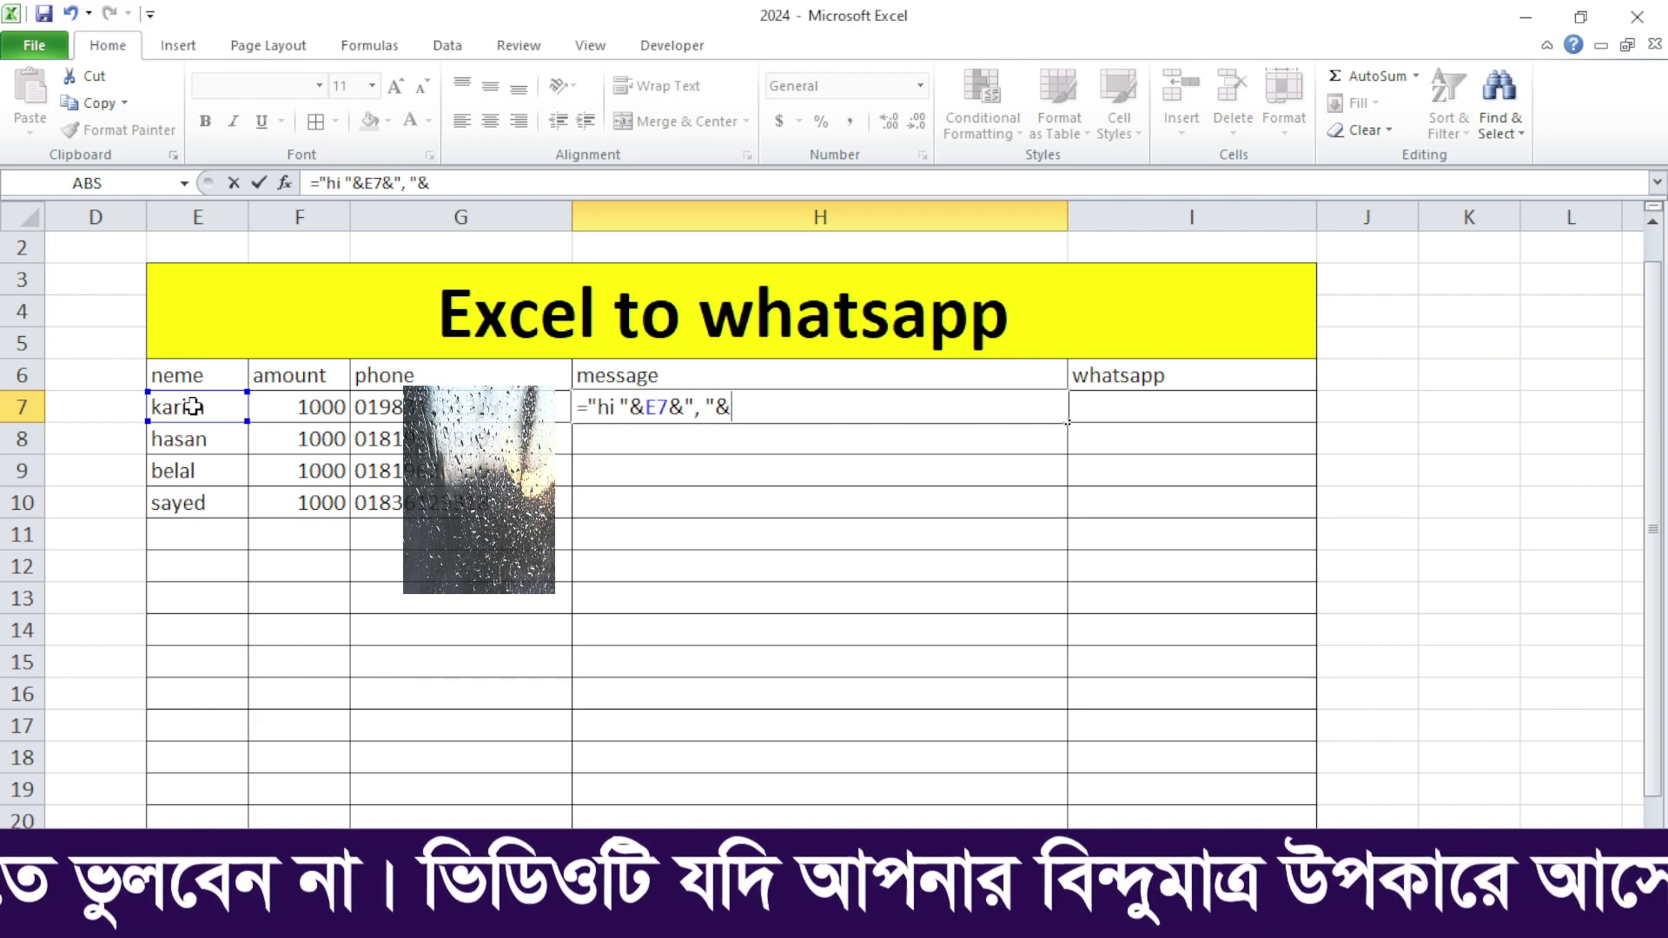
Complete the H7 formula with the amount in F7 joined to the text " is due. Please pay (moulik solution)"
click(273, 402)
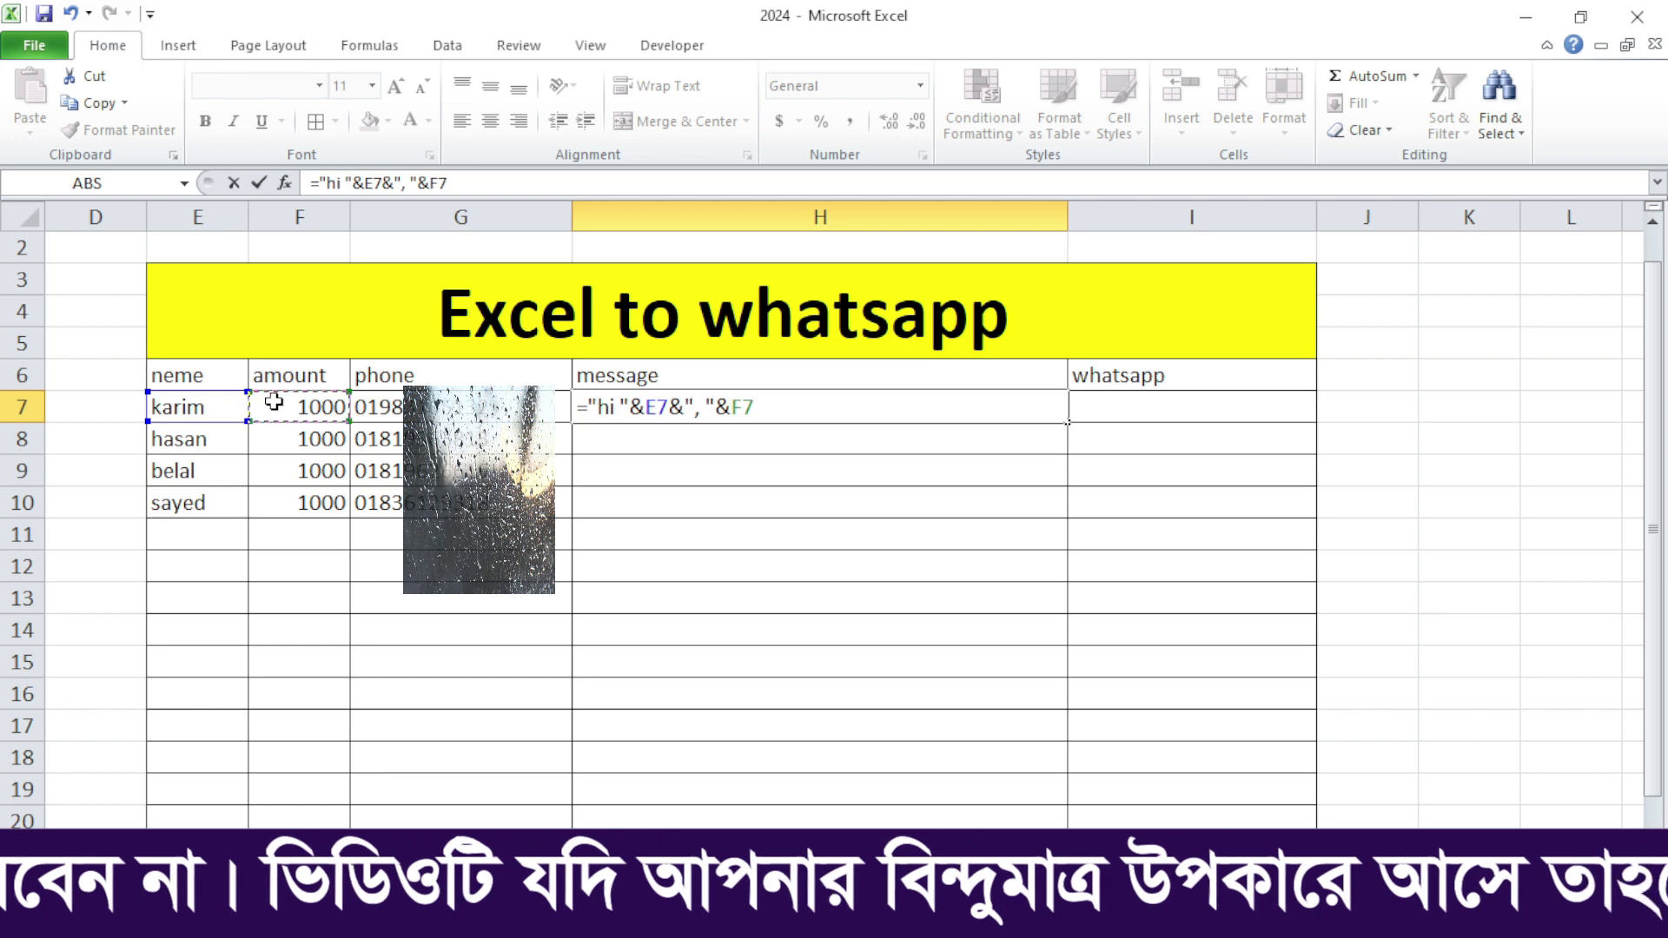
text(&)
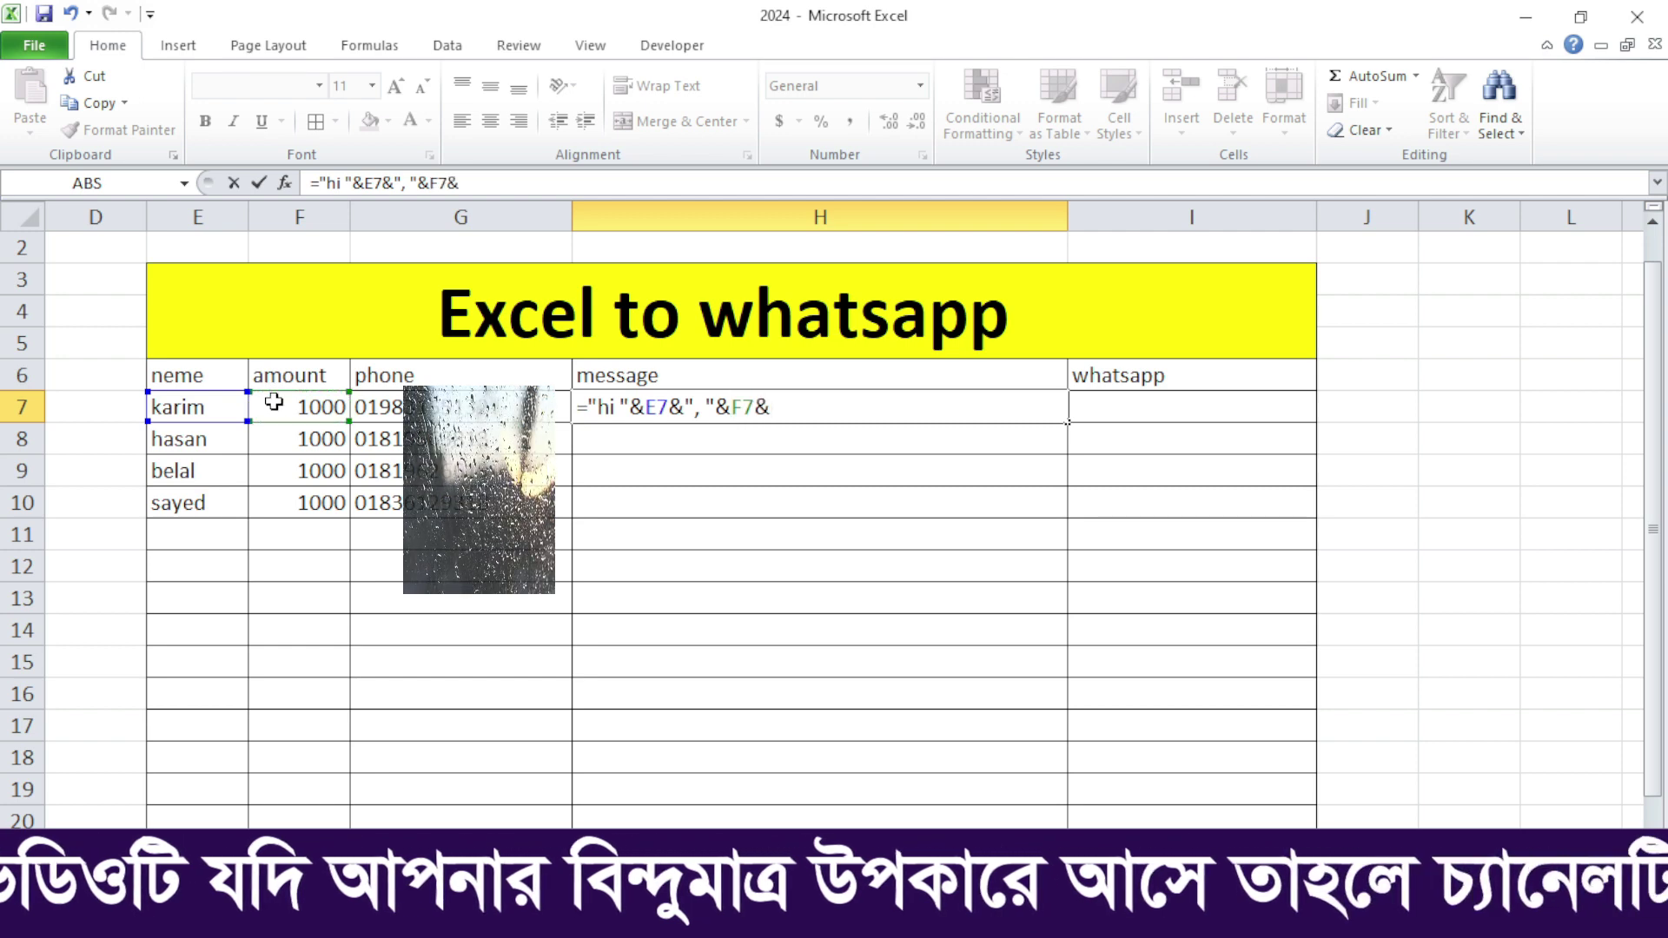
text(")
text( i)
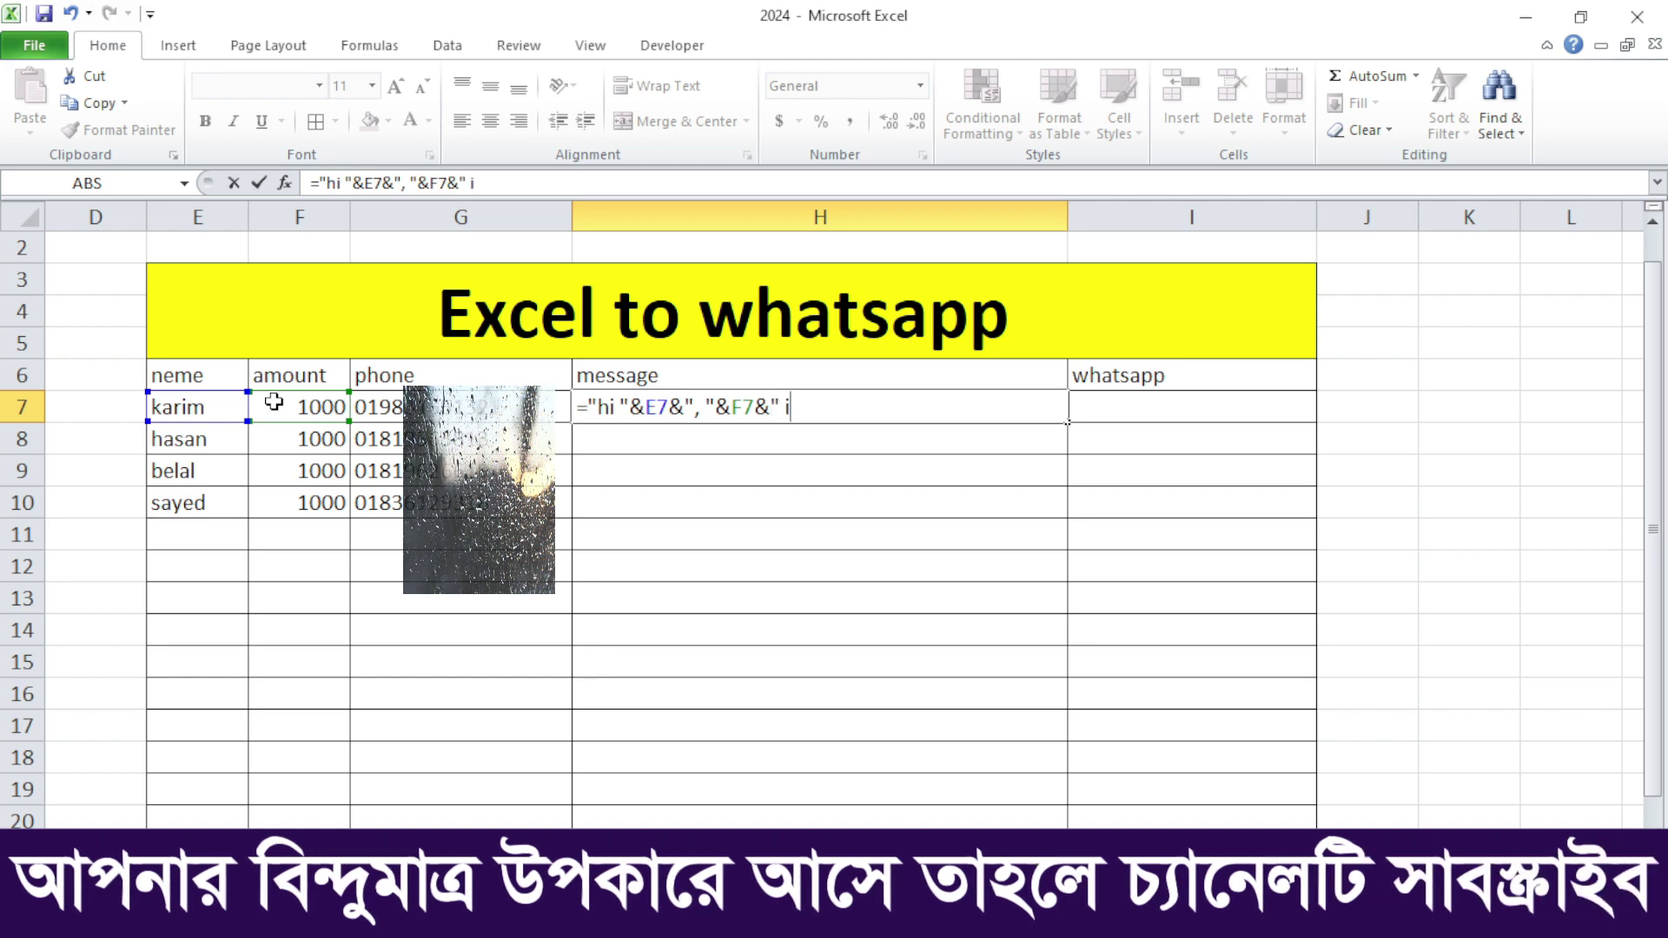
text(s due)
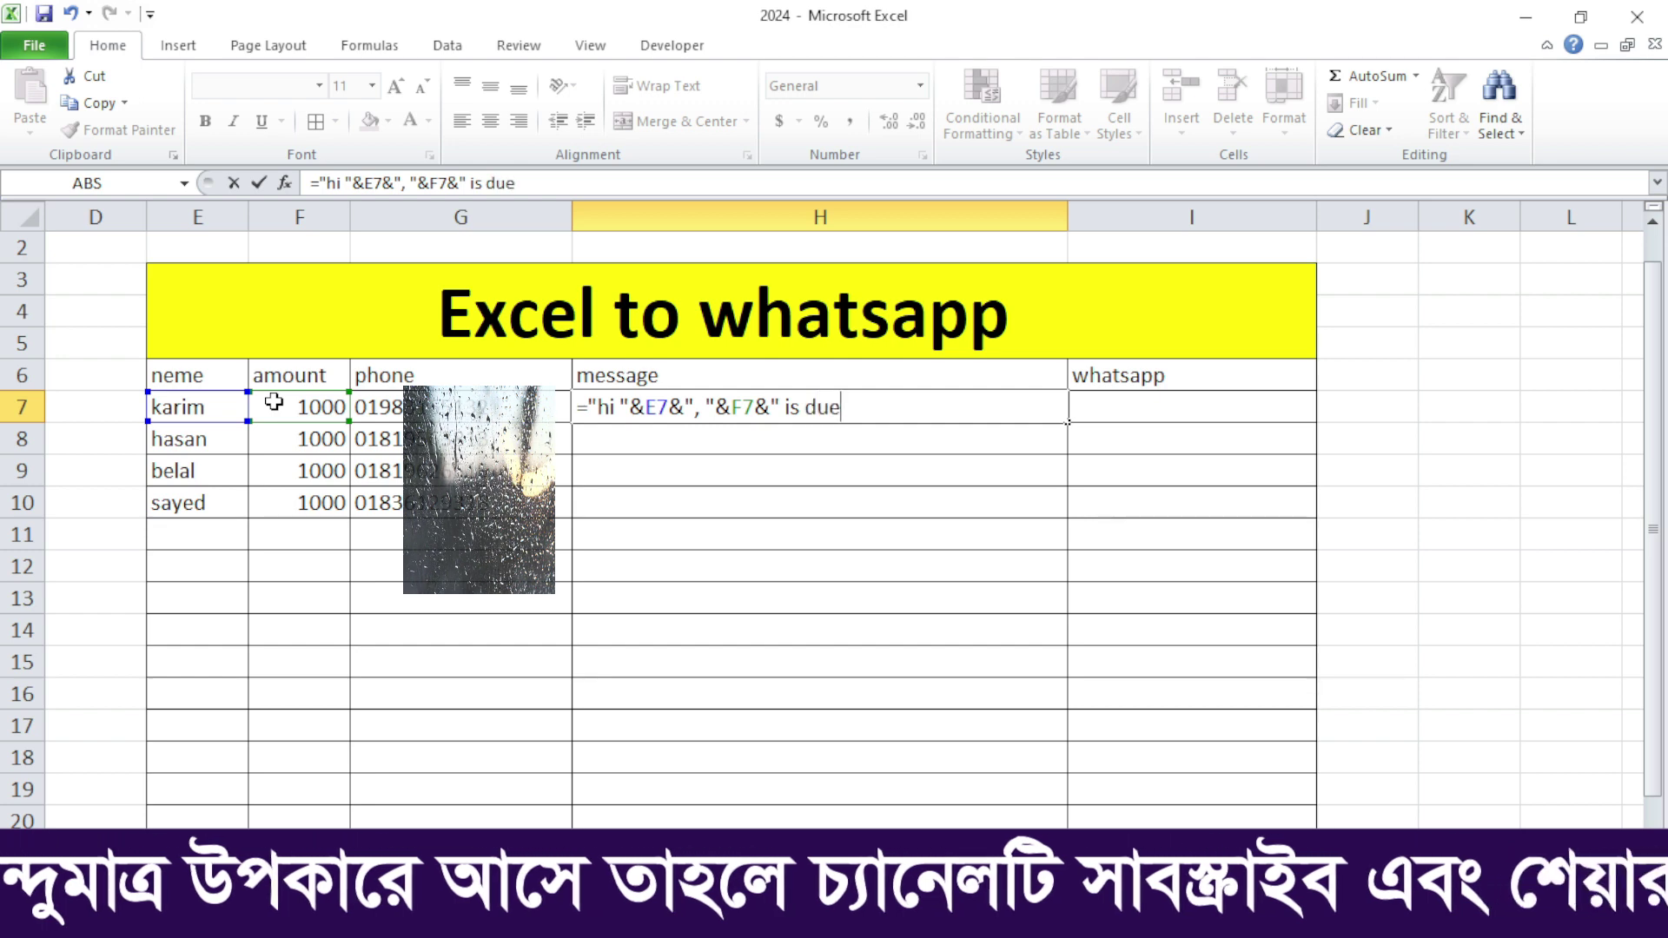
text(. )
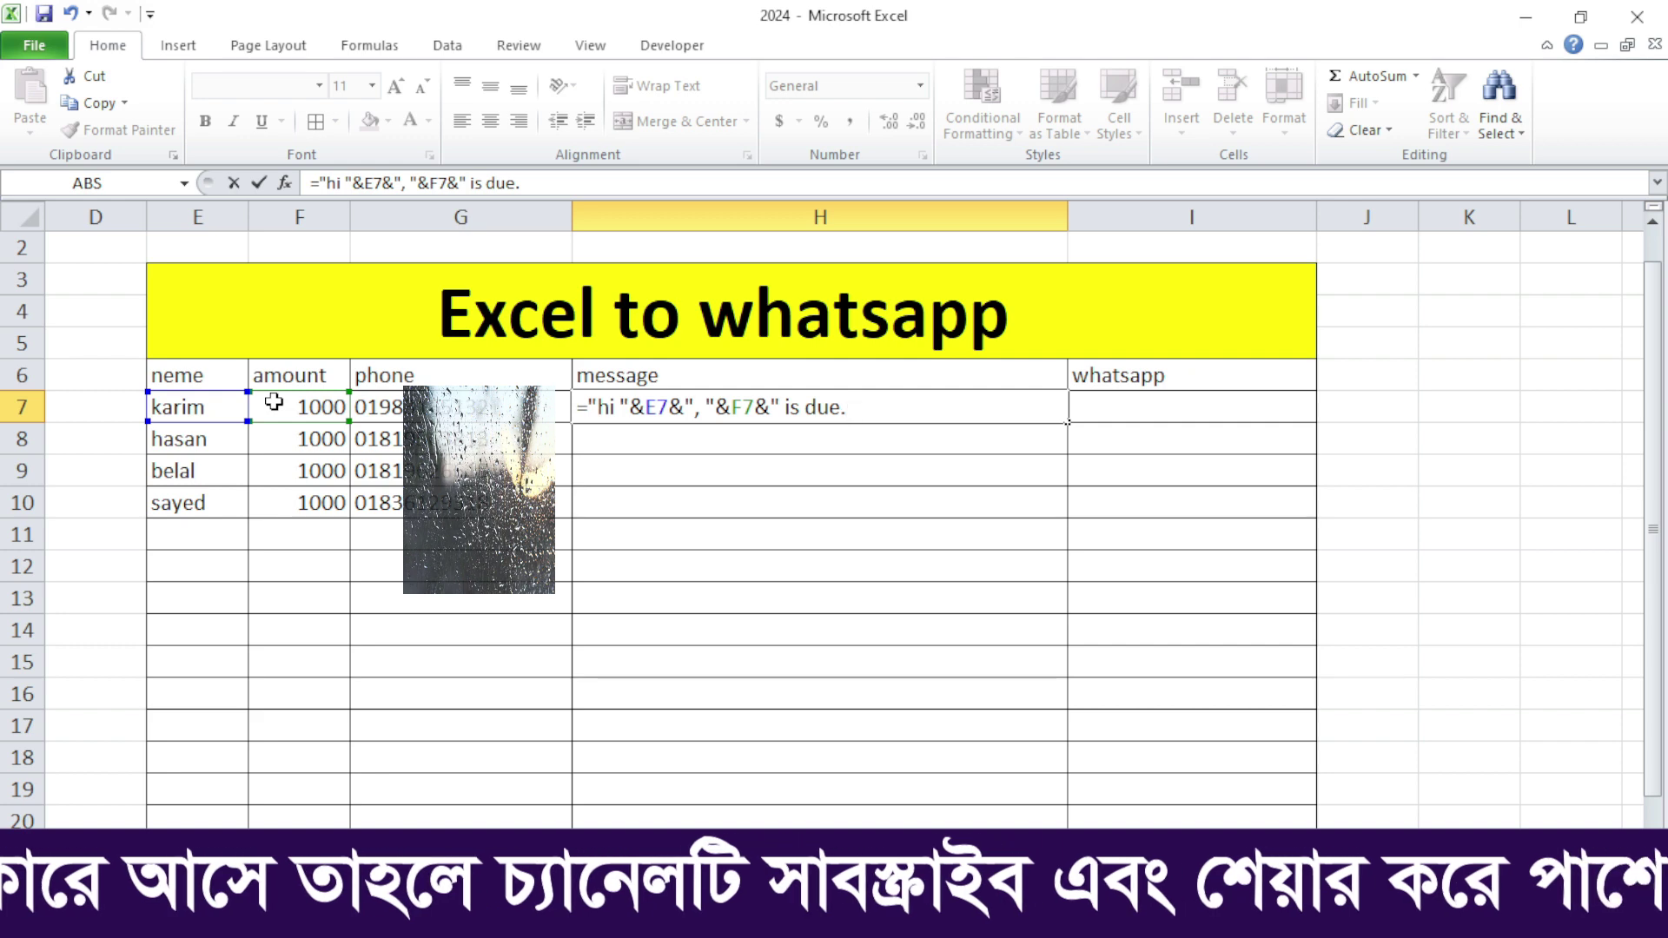
text(please)
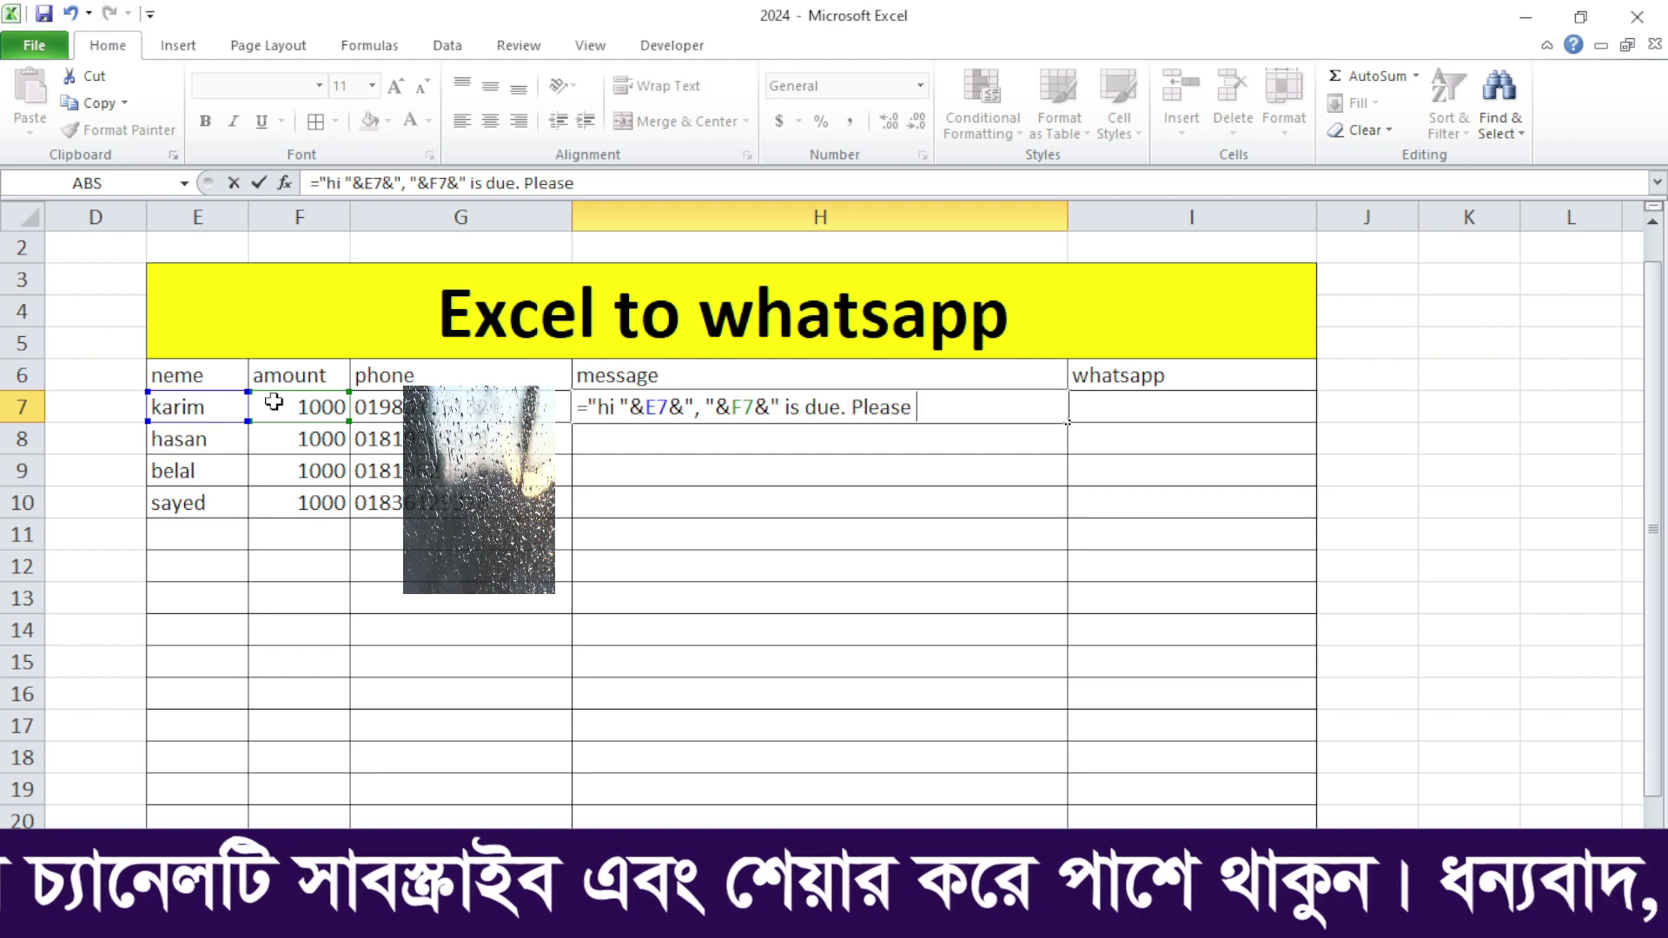
text( pay )
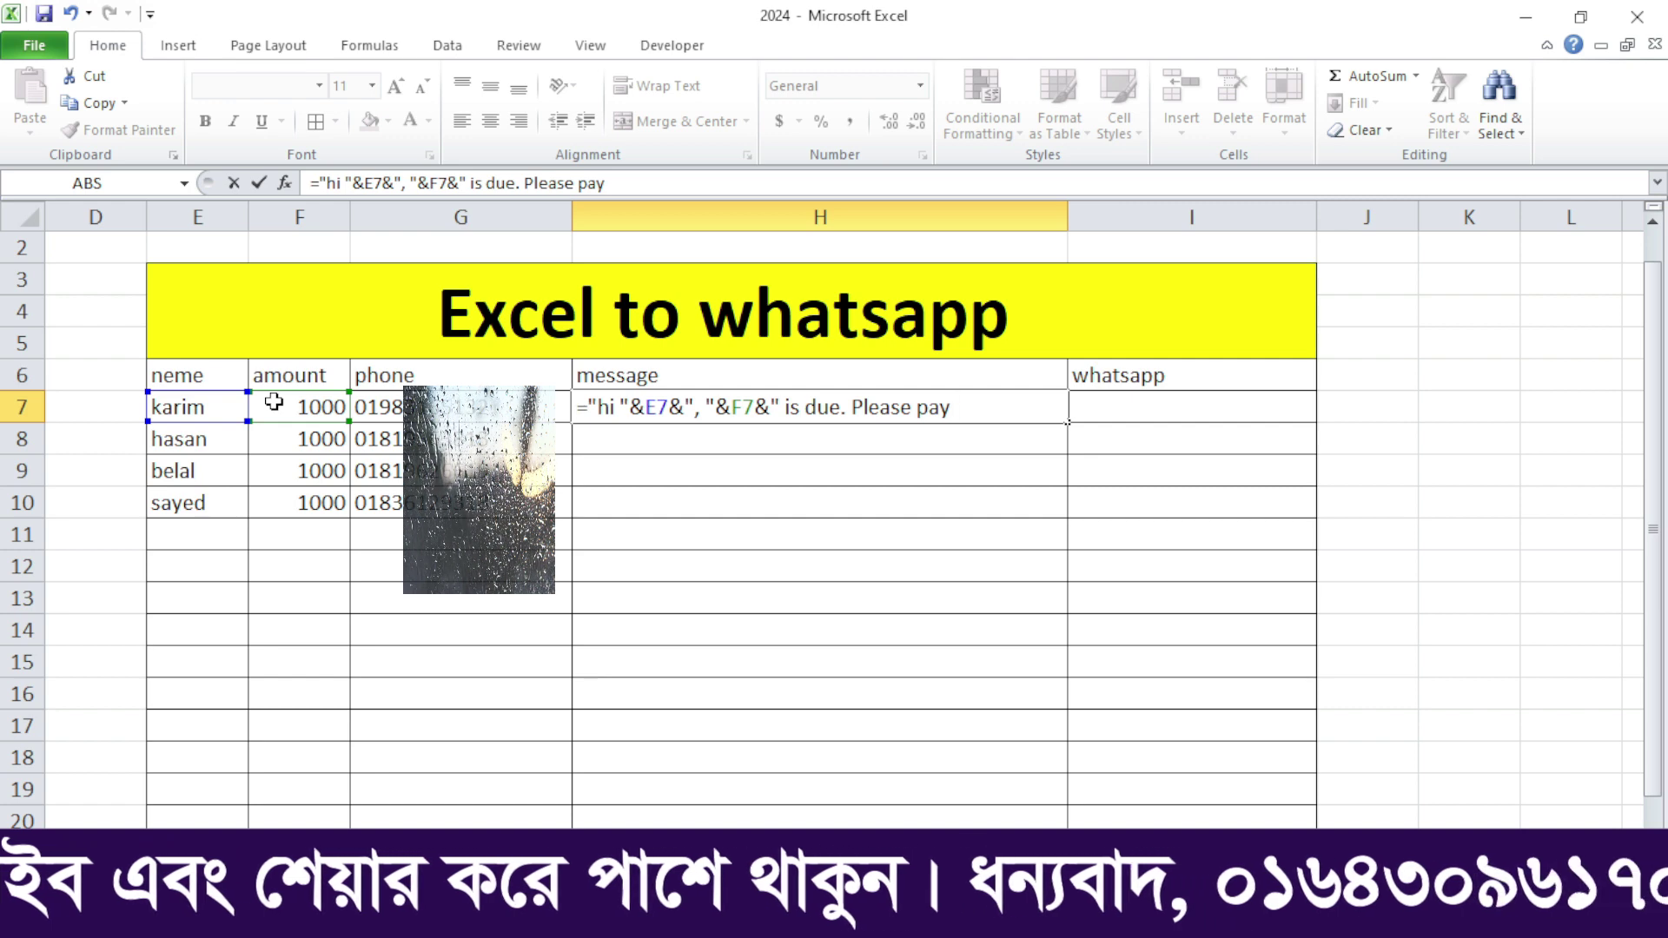
text((m)
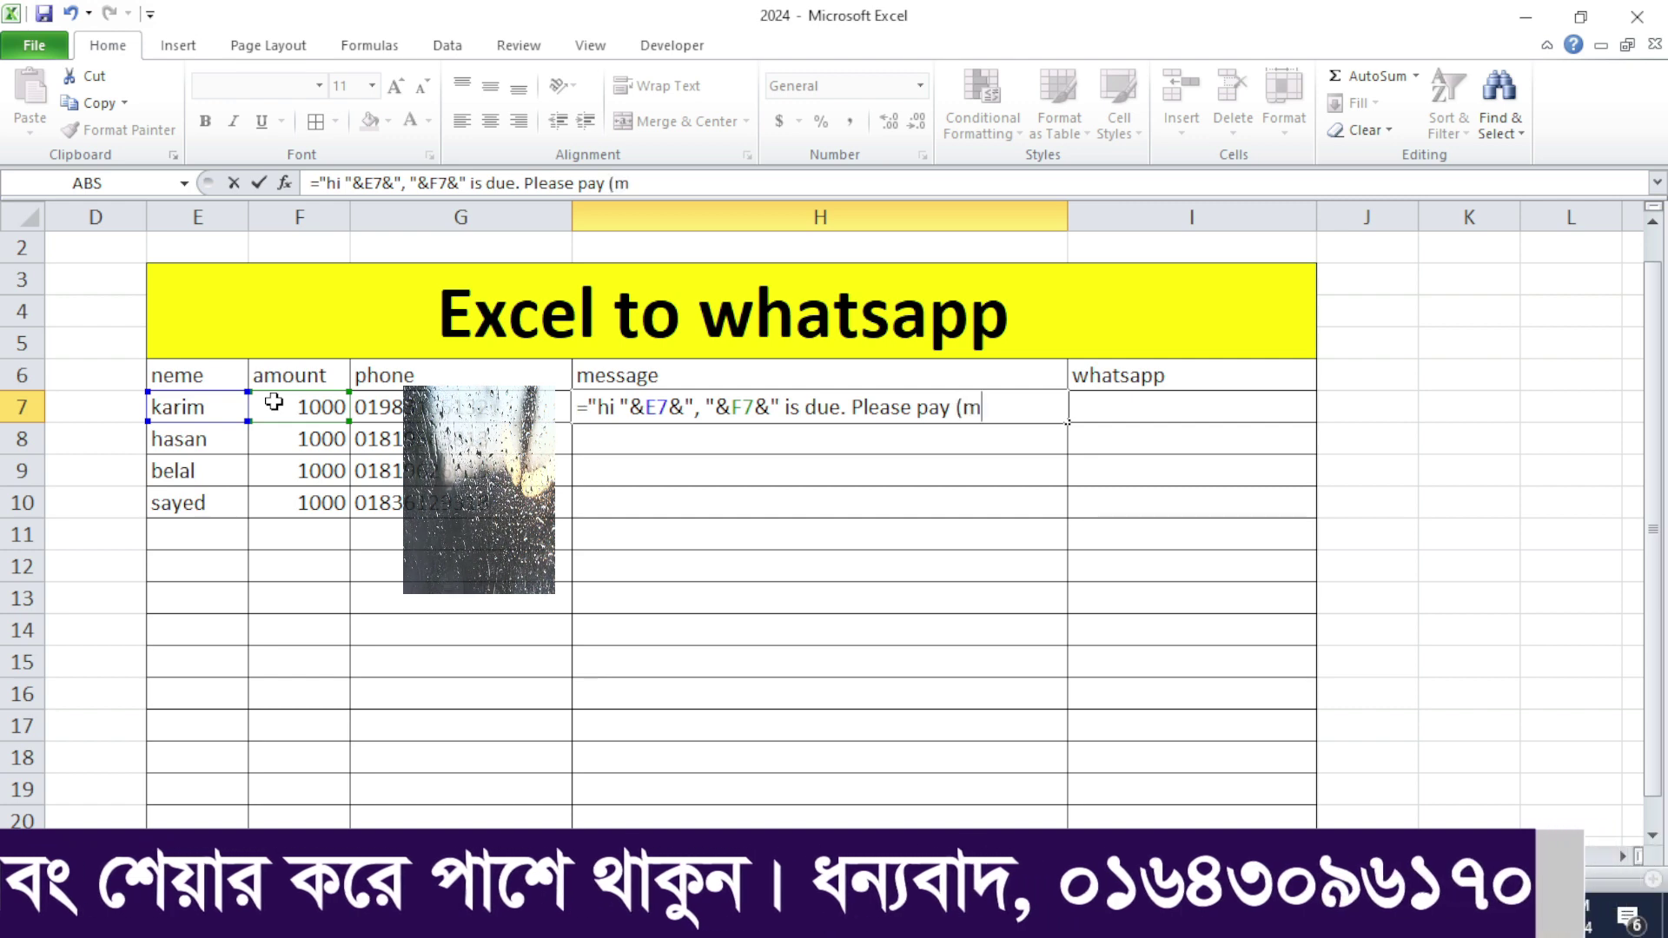
text(oulik solution))
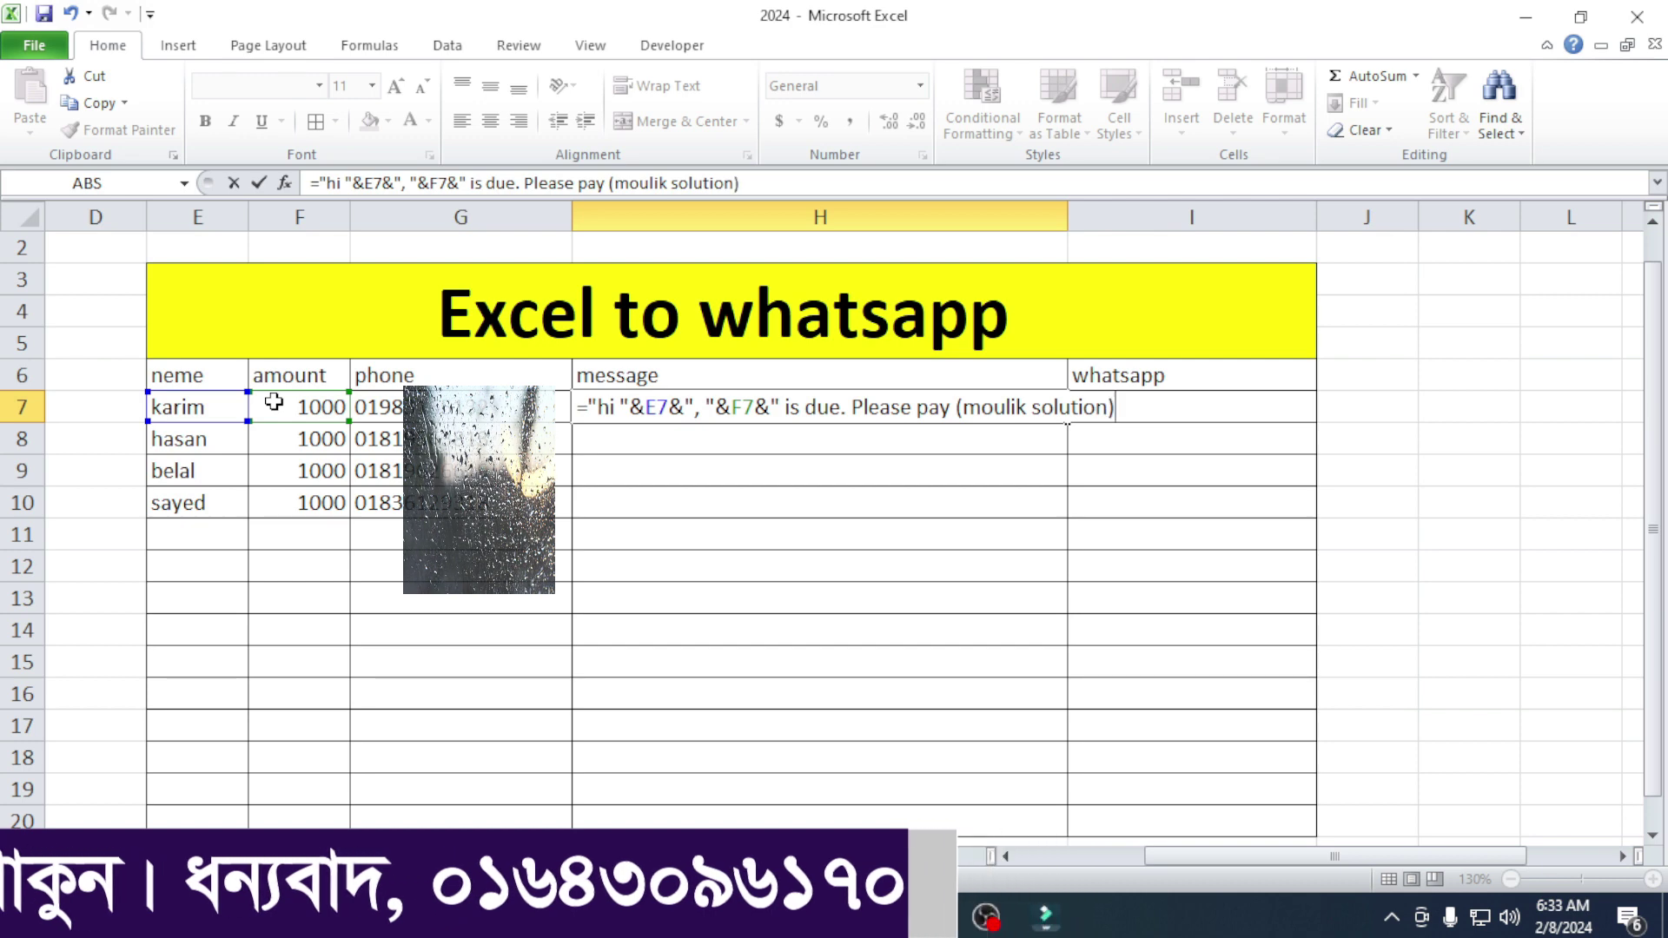
text(")
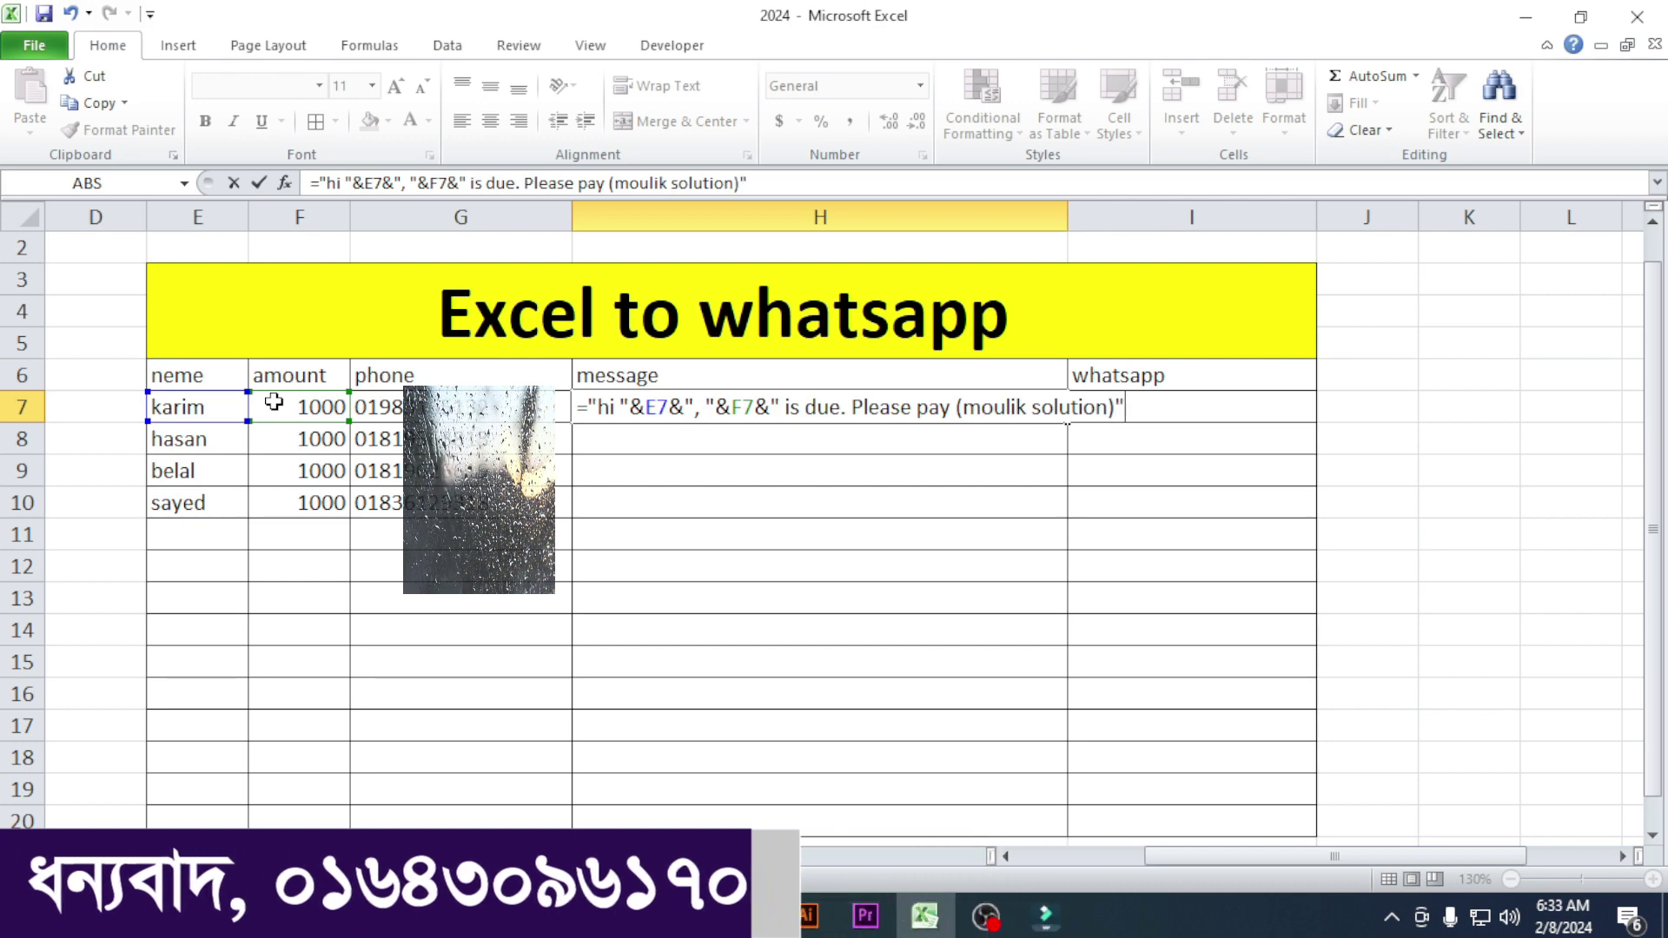
key(Return)
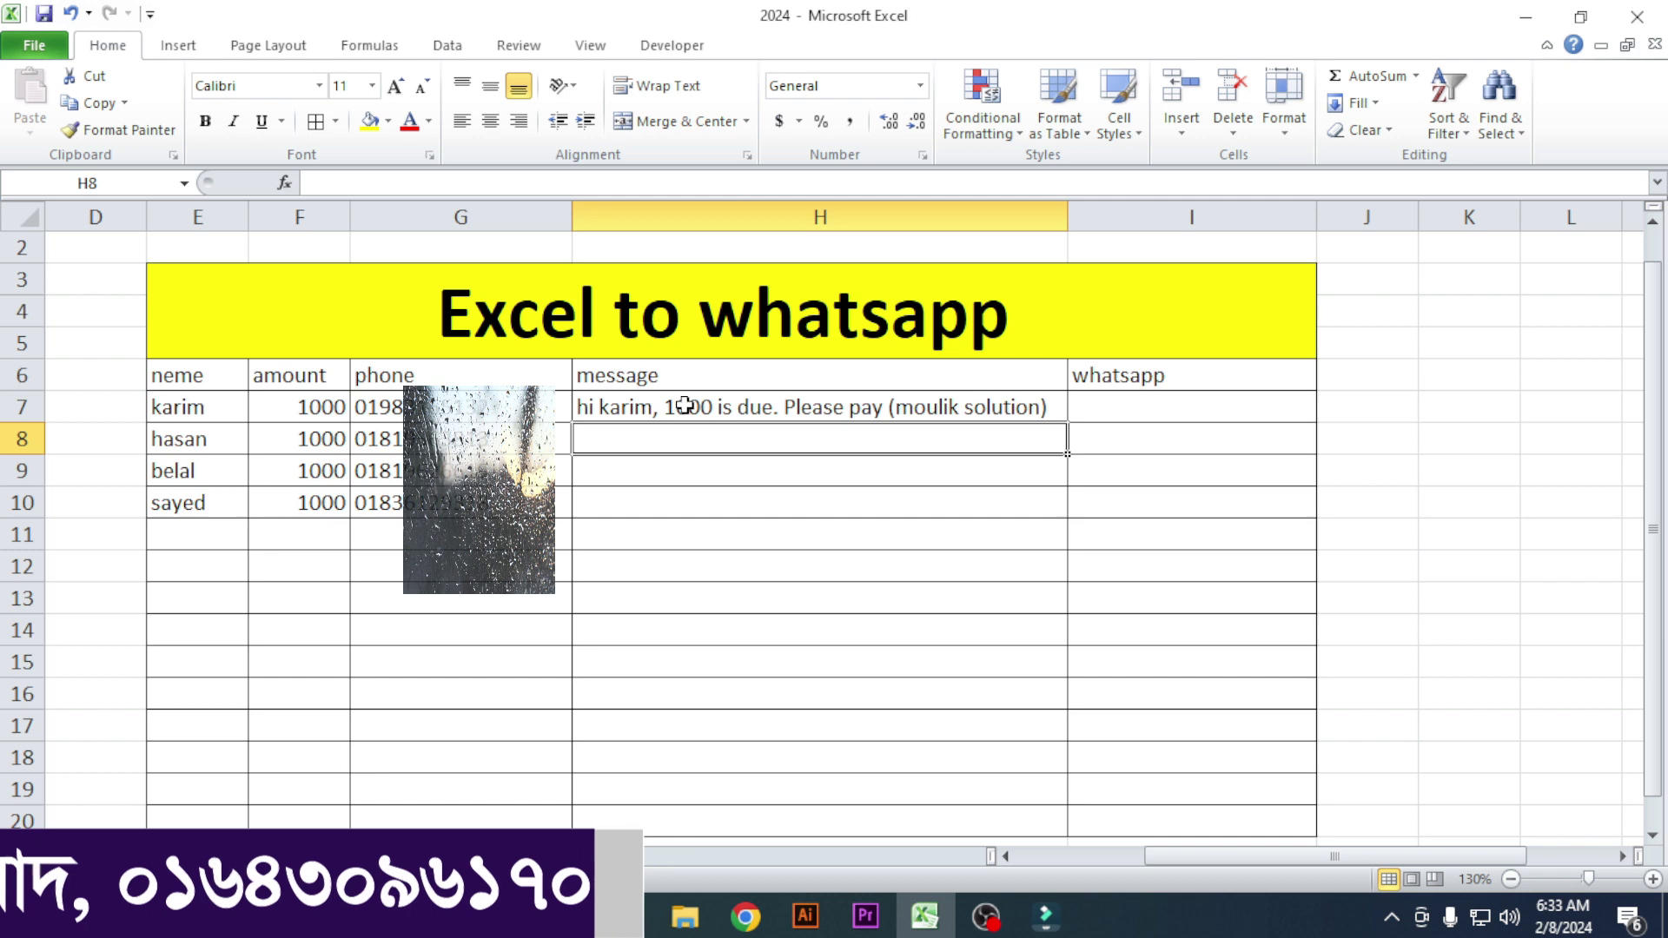
Fill the message formula from H7 down through H10
click(687, 404)
drag(1067, 422, 1068, 511)
drag(682, 404, 685, 498)
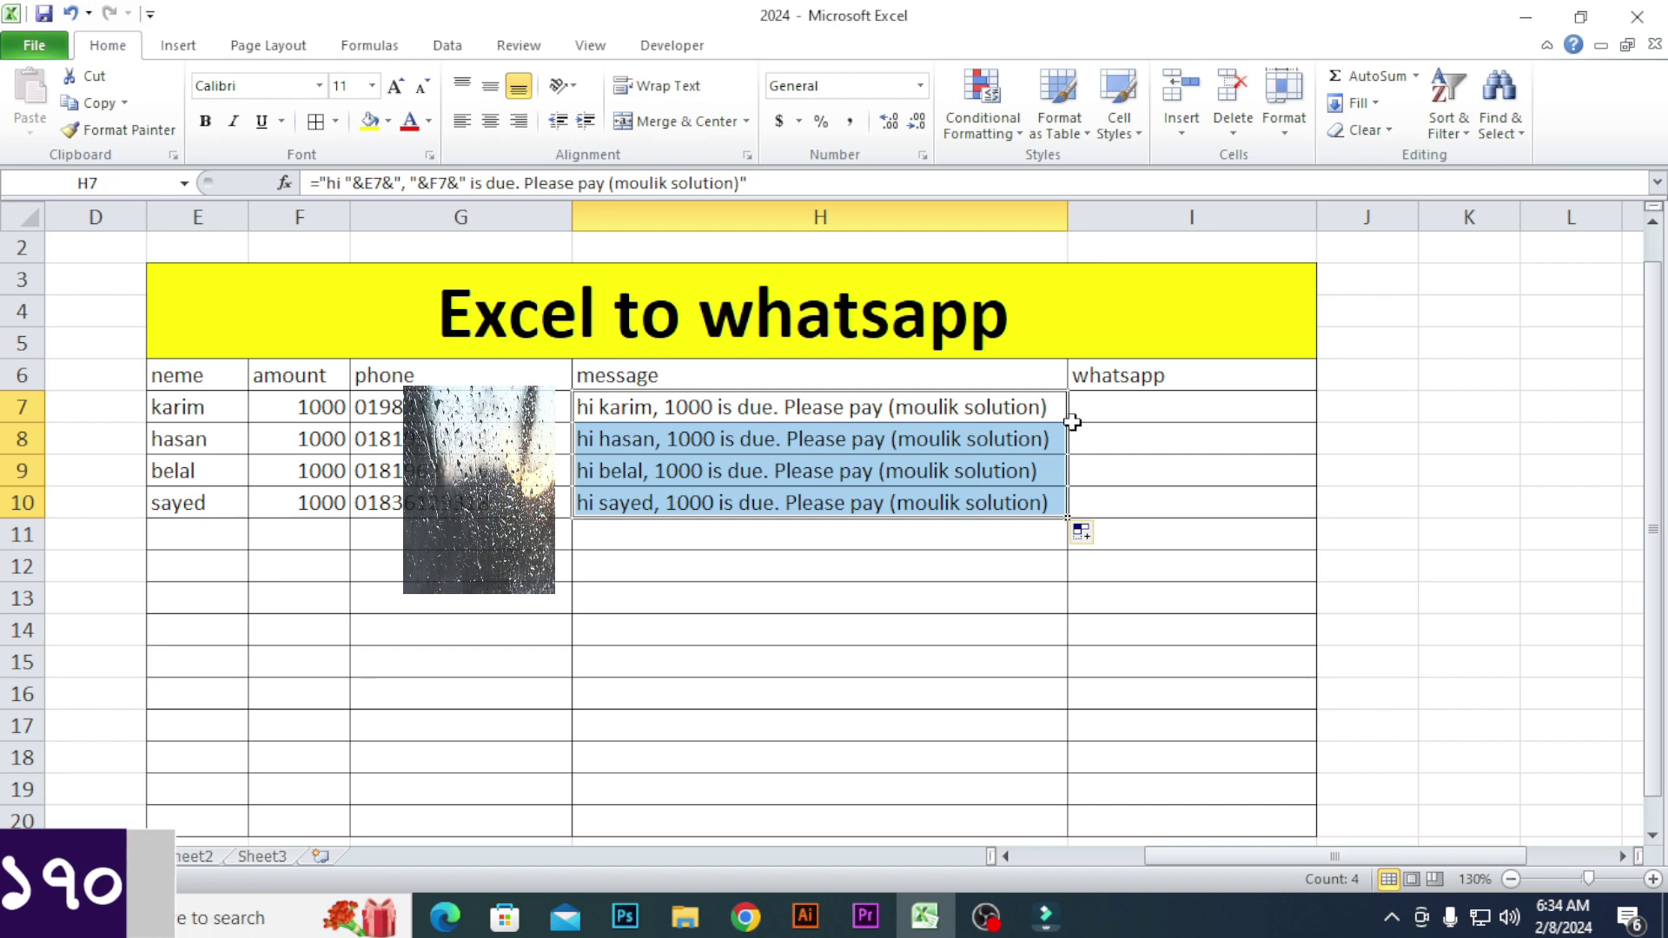
Begin a HYPERLINK formula in the first whatsapp cell, I7
click(1129, 412)
click(1129, 450)
click(1123, 412)
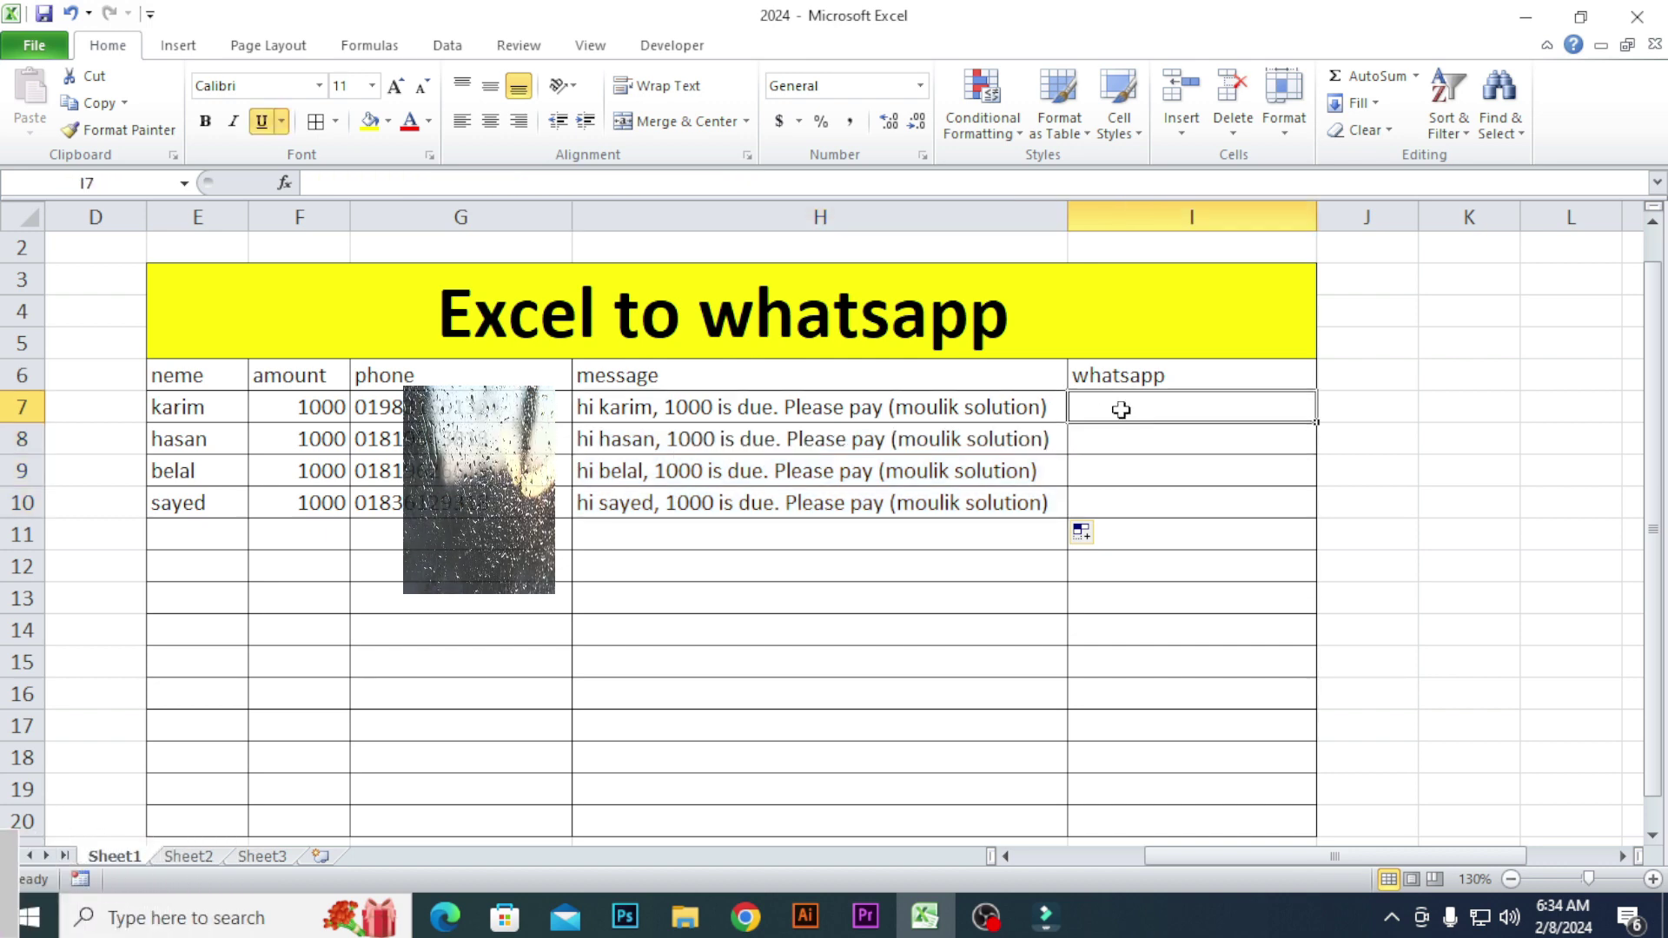
text(=)
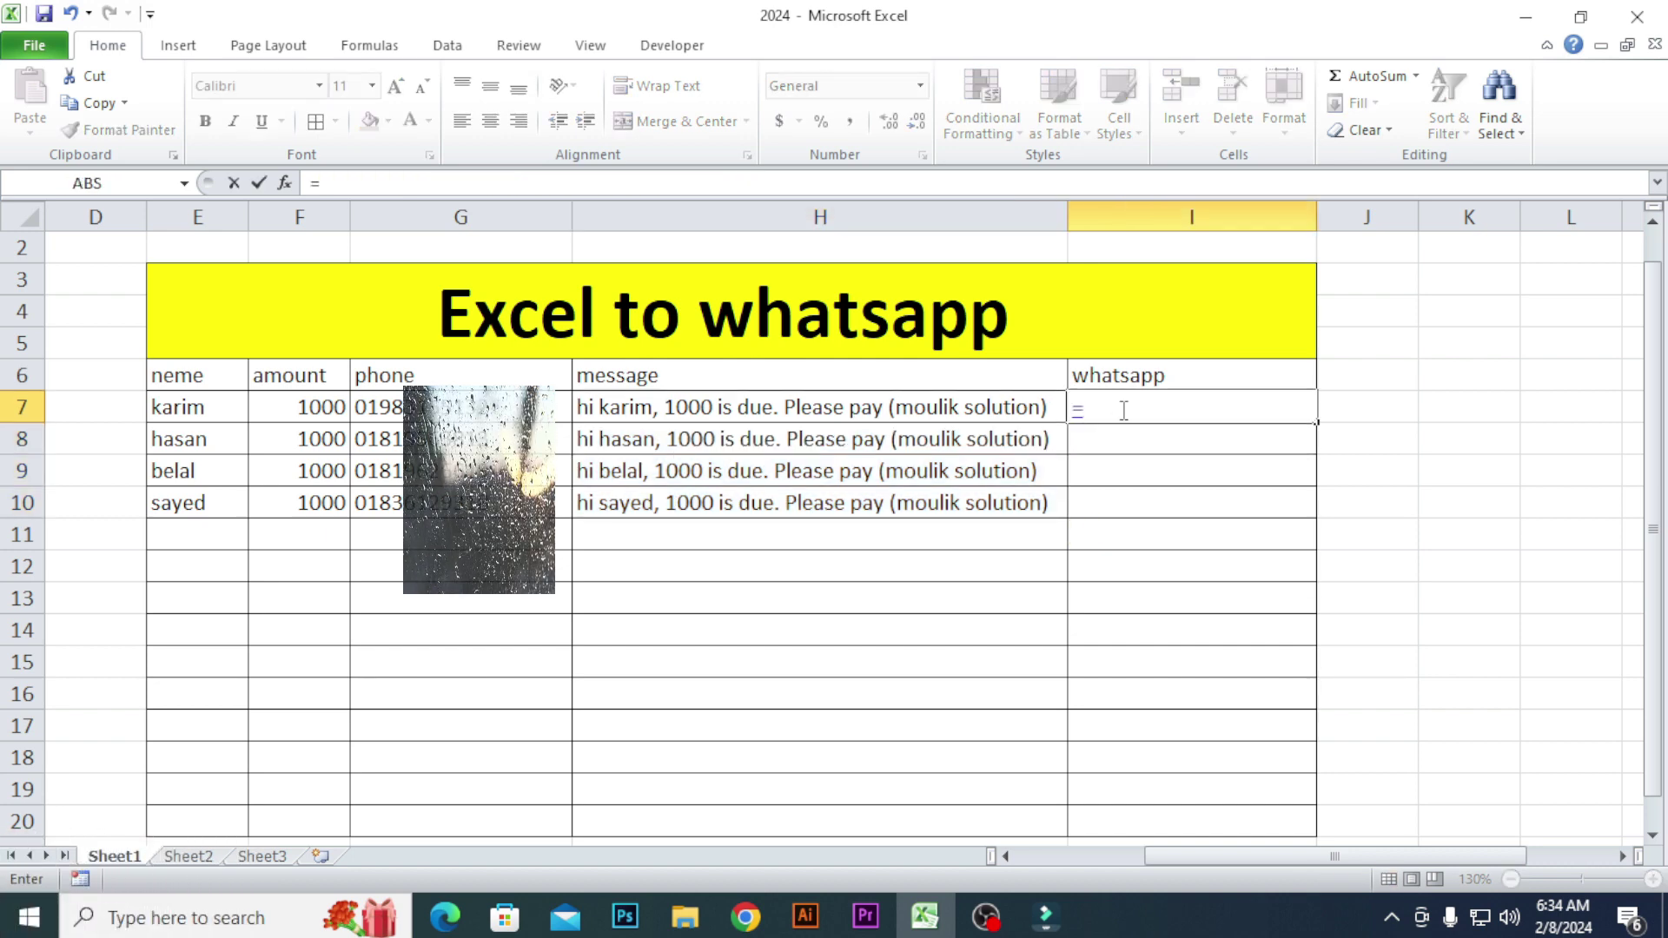
text(hy)
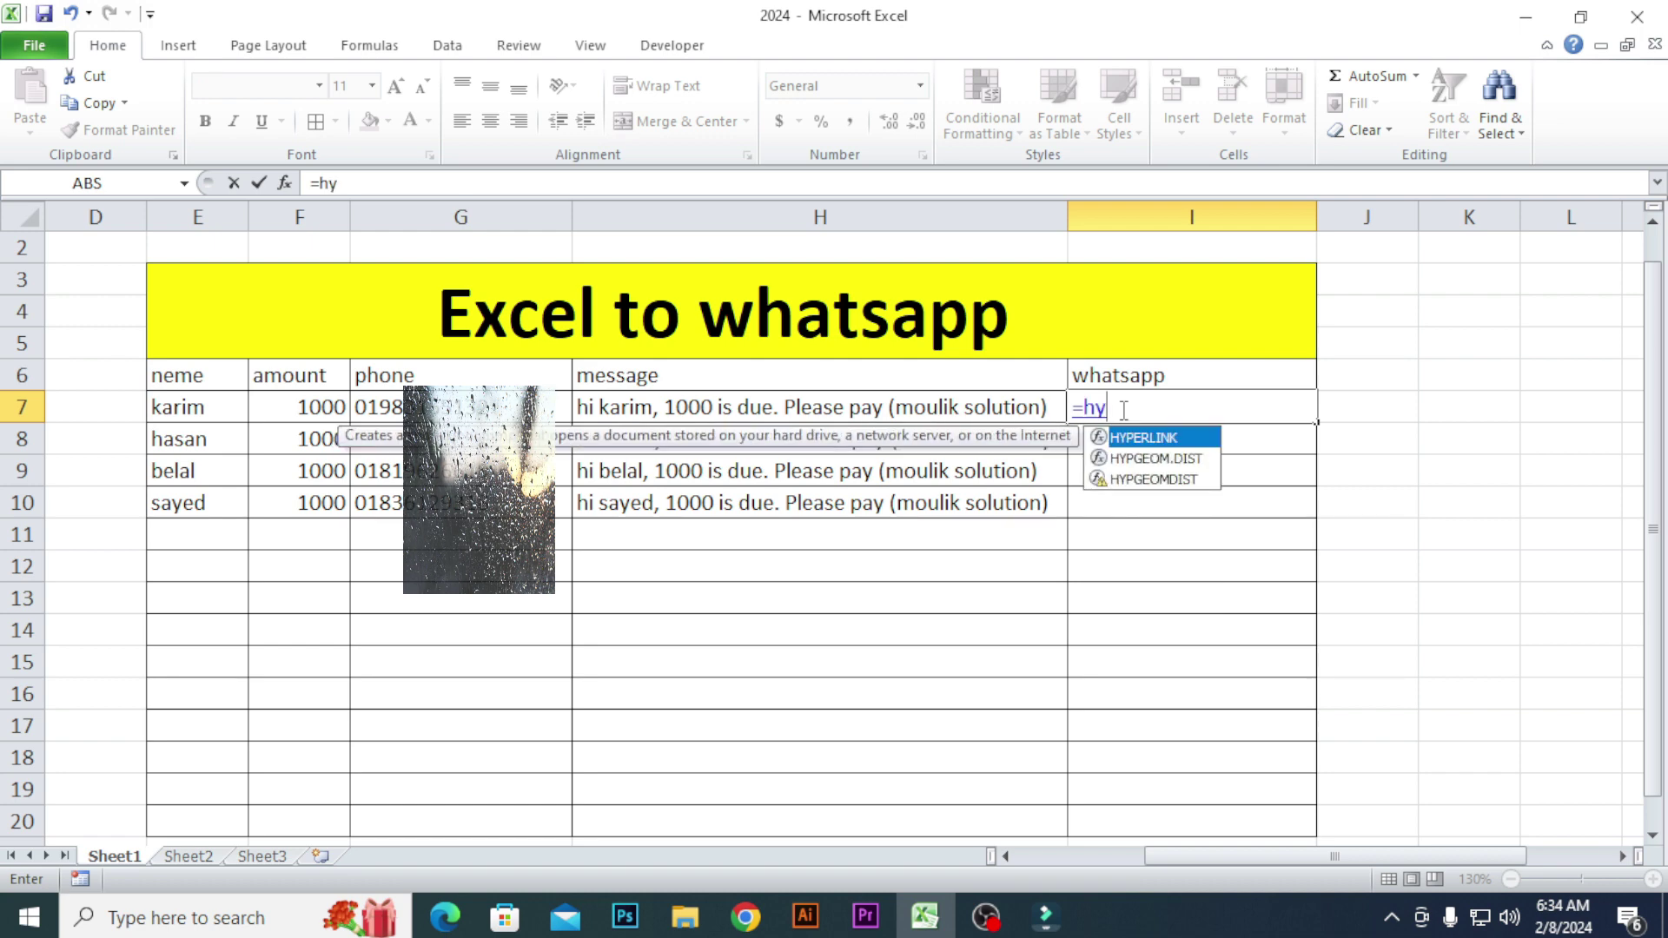
double_click(1143, 439)
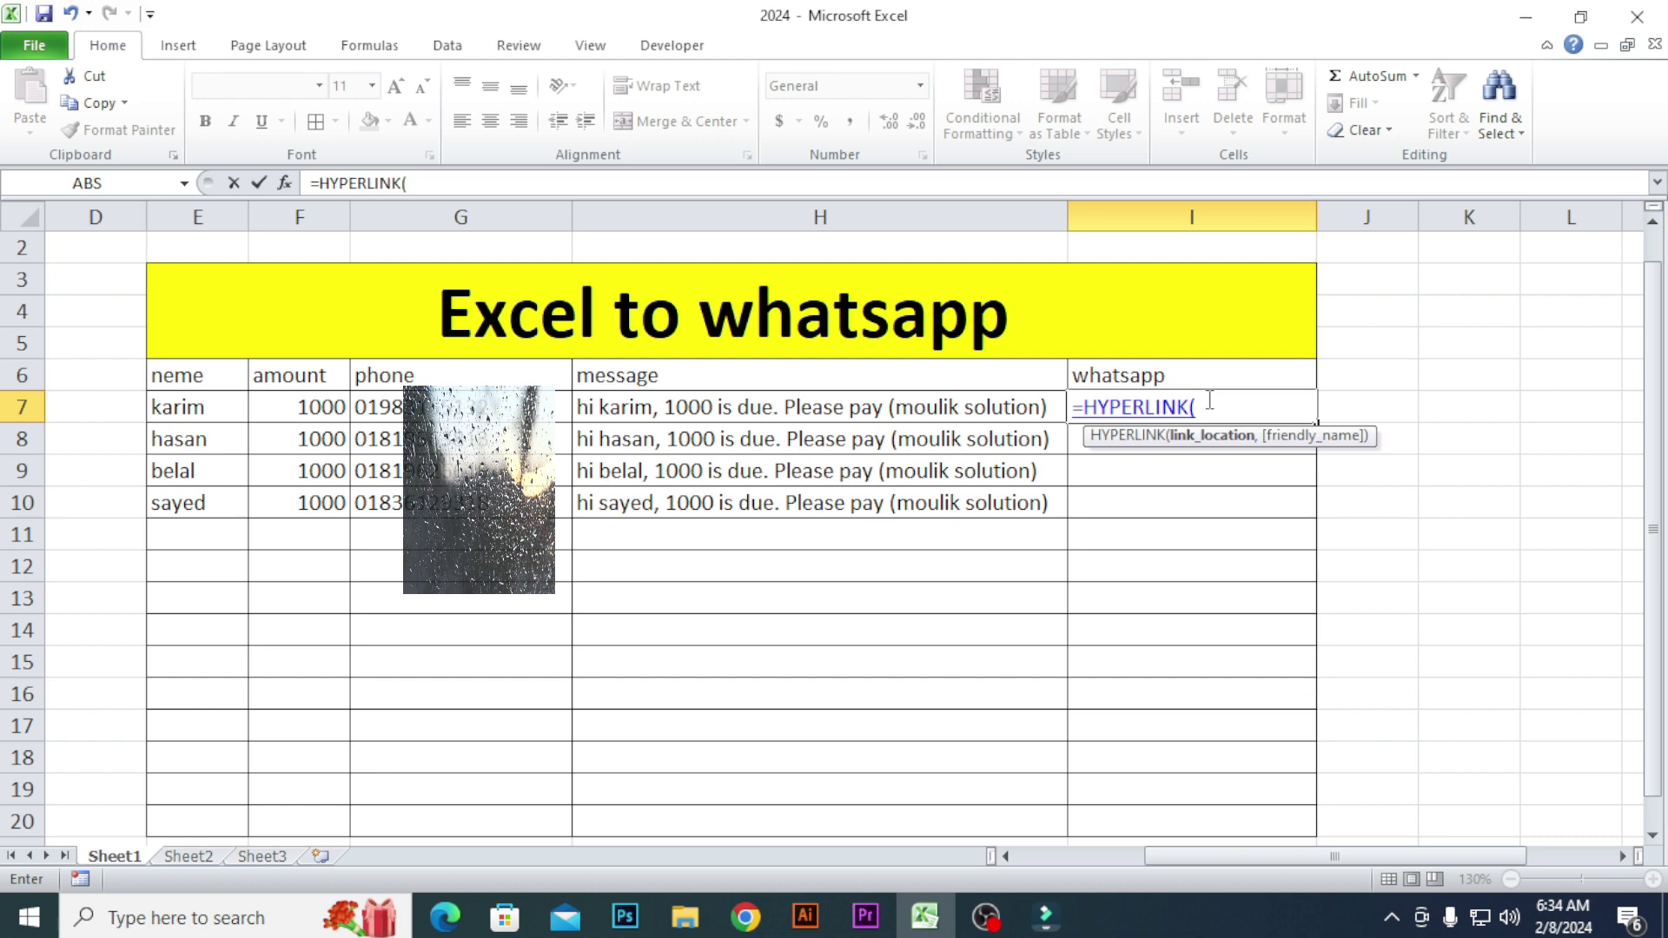
text(")
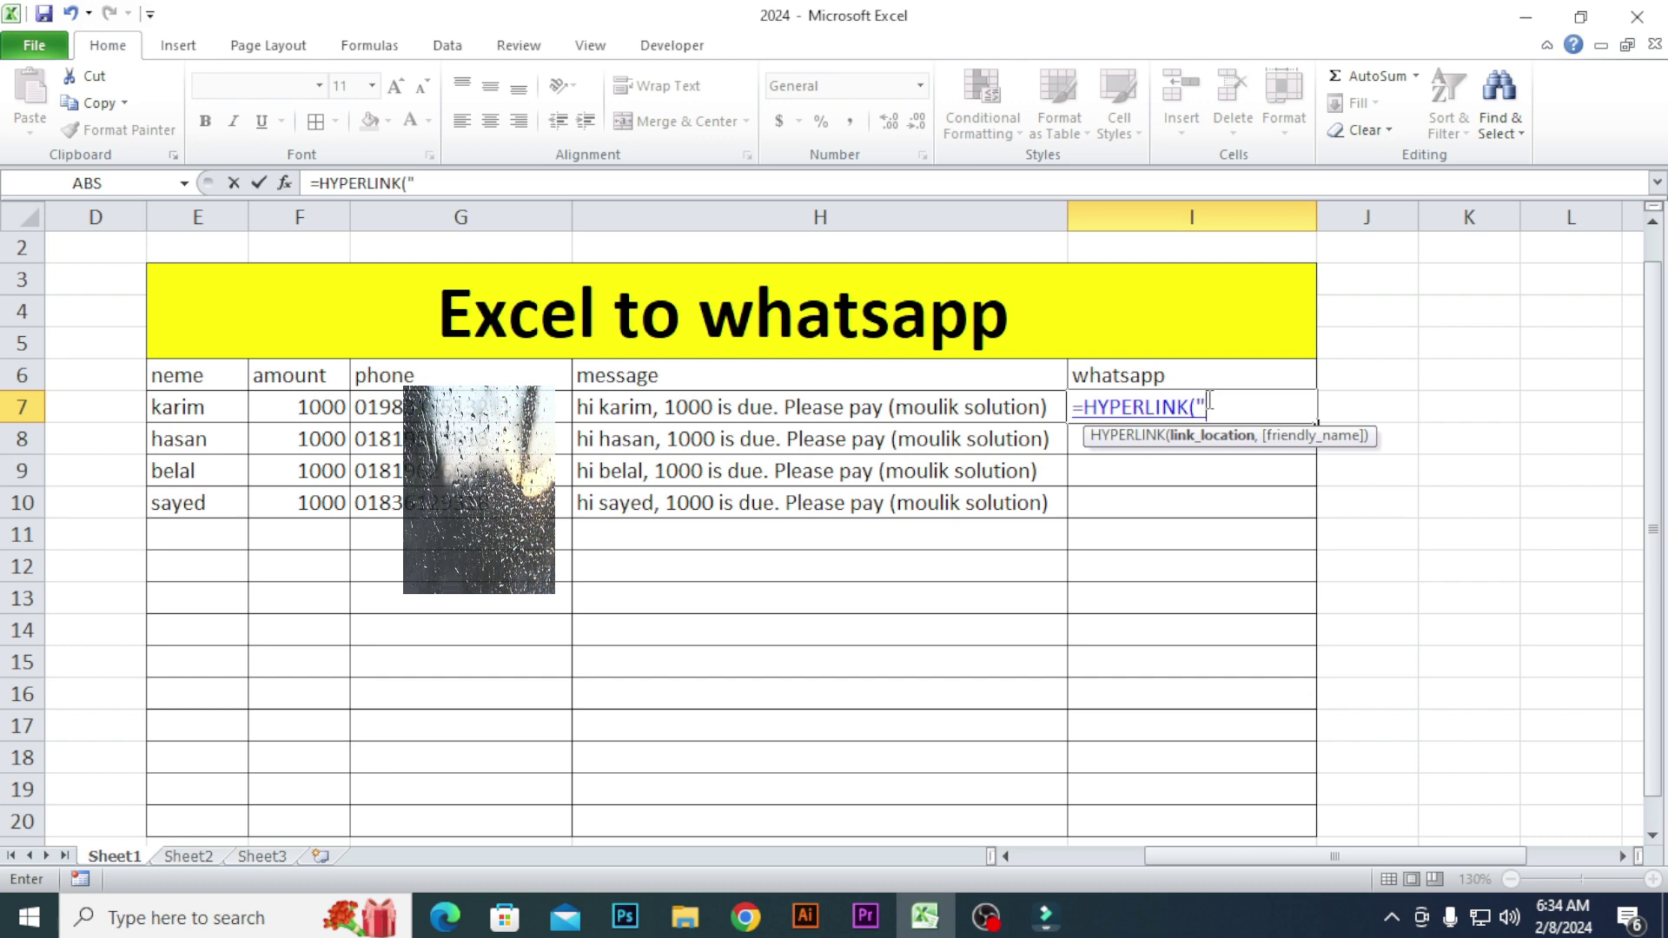
text(htt)
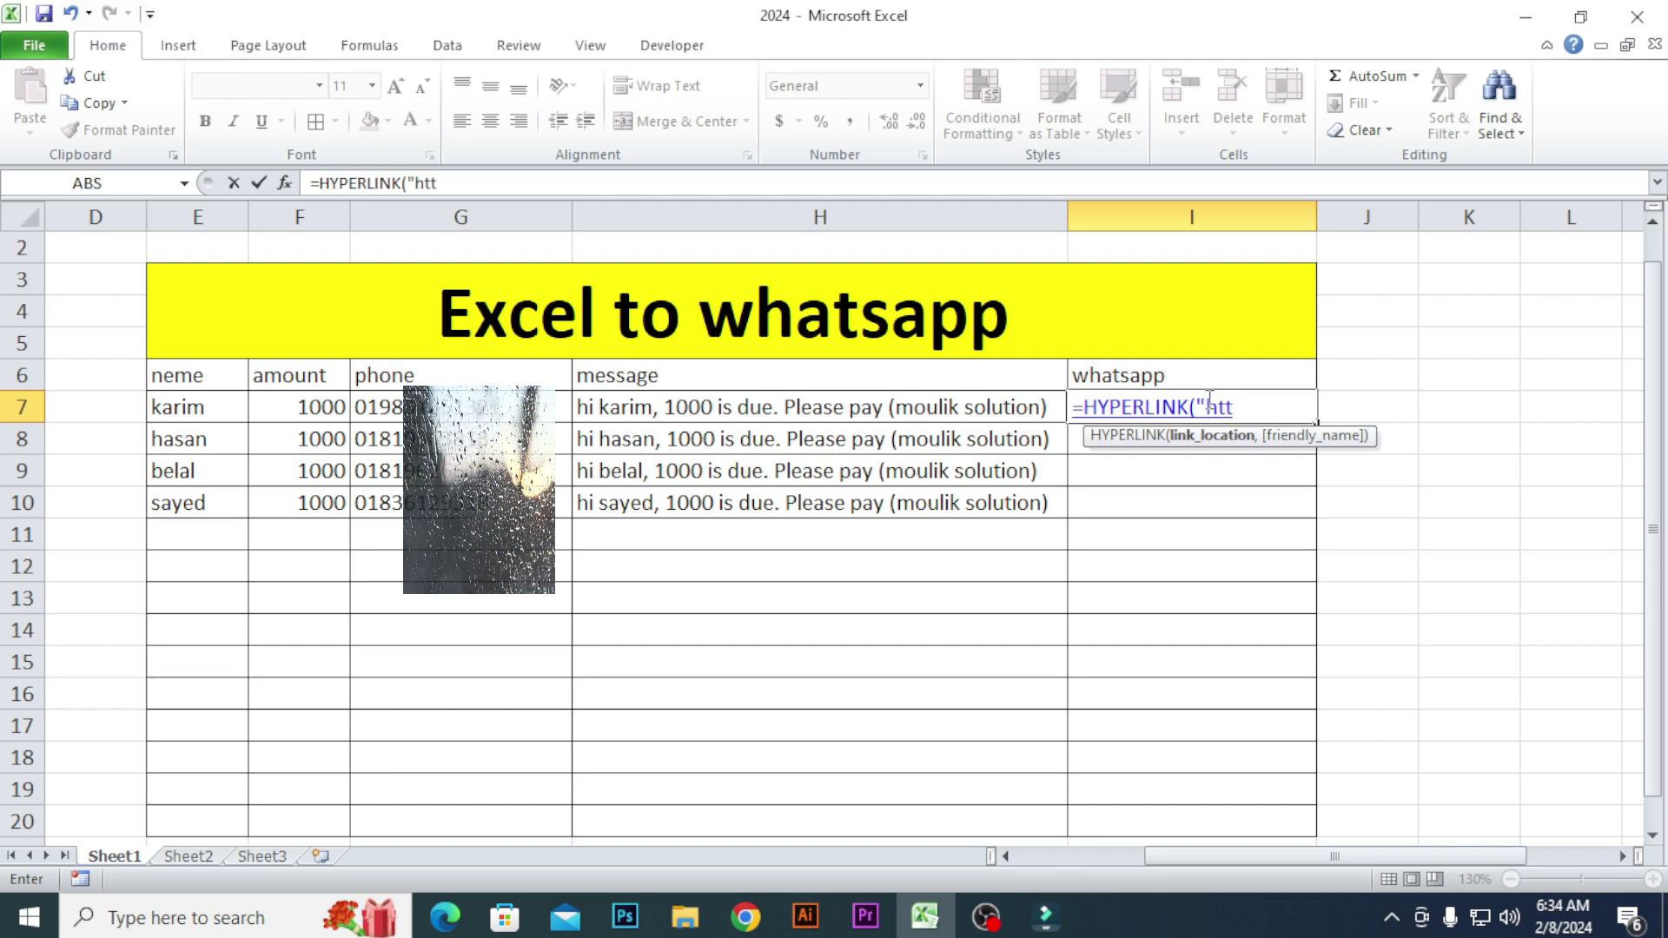
text(ps)
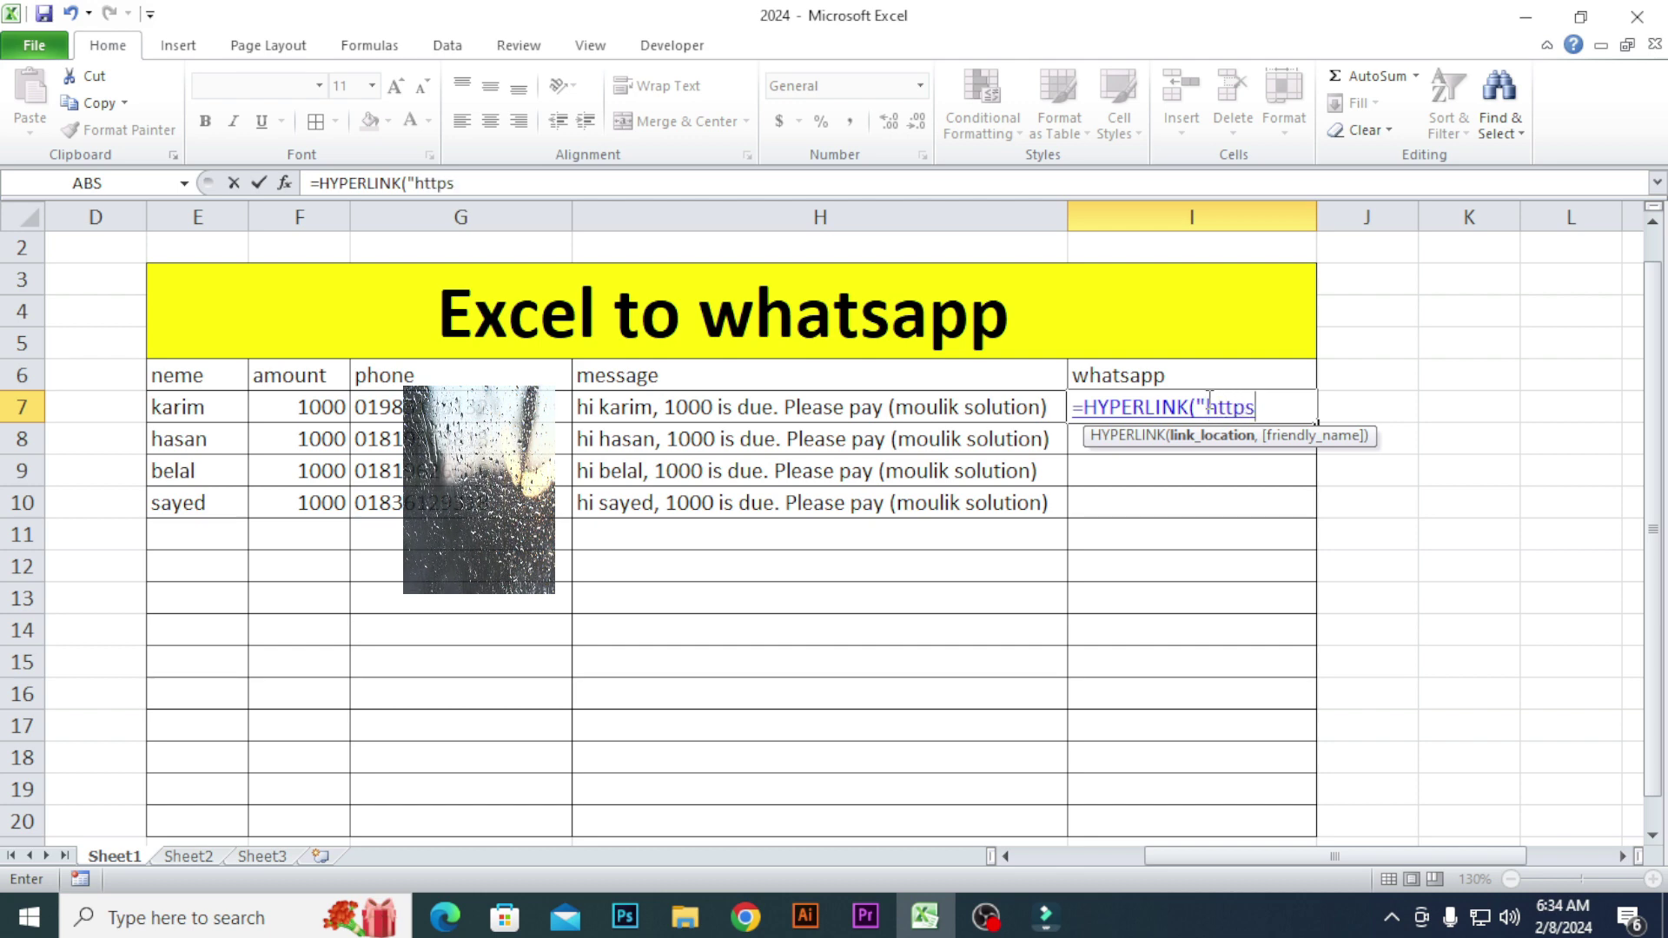
text(:)
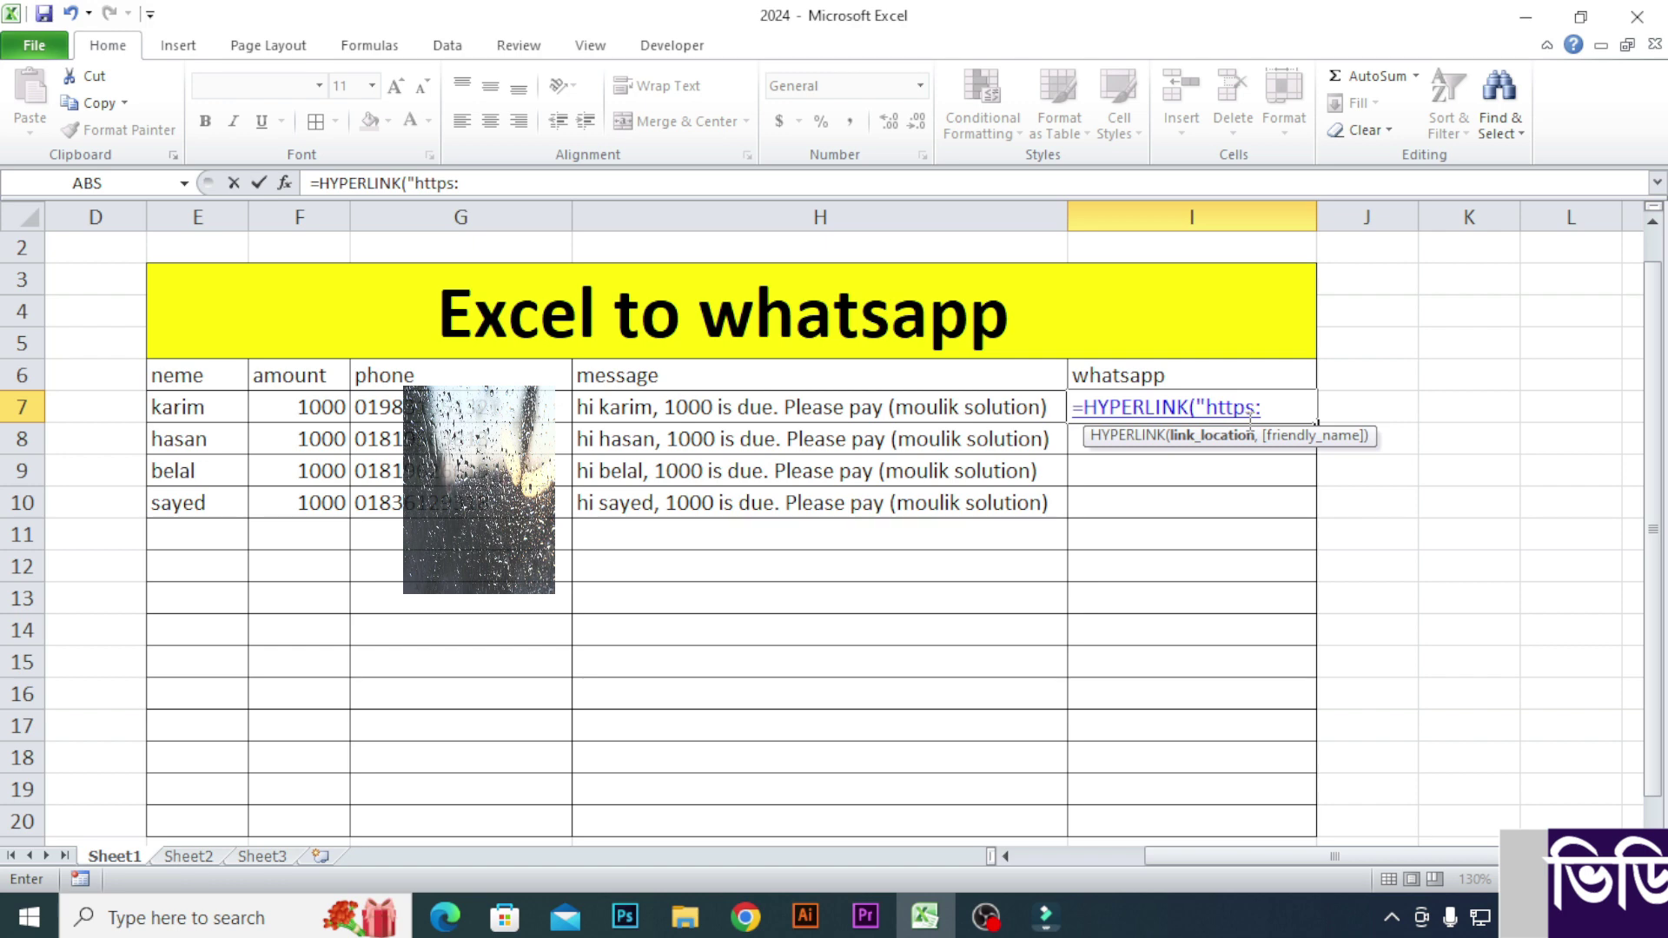
text(//)
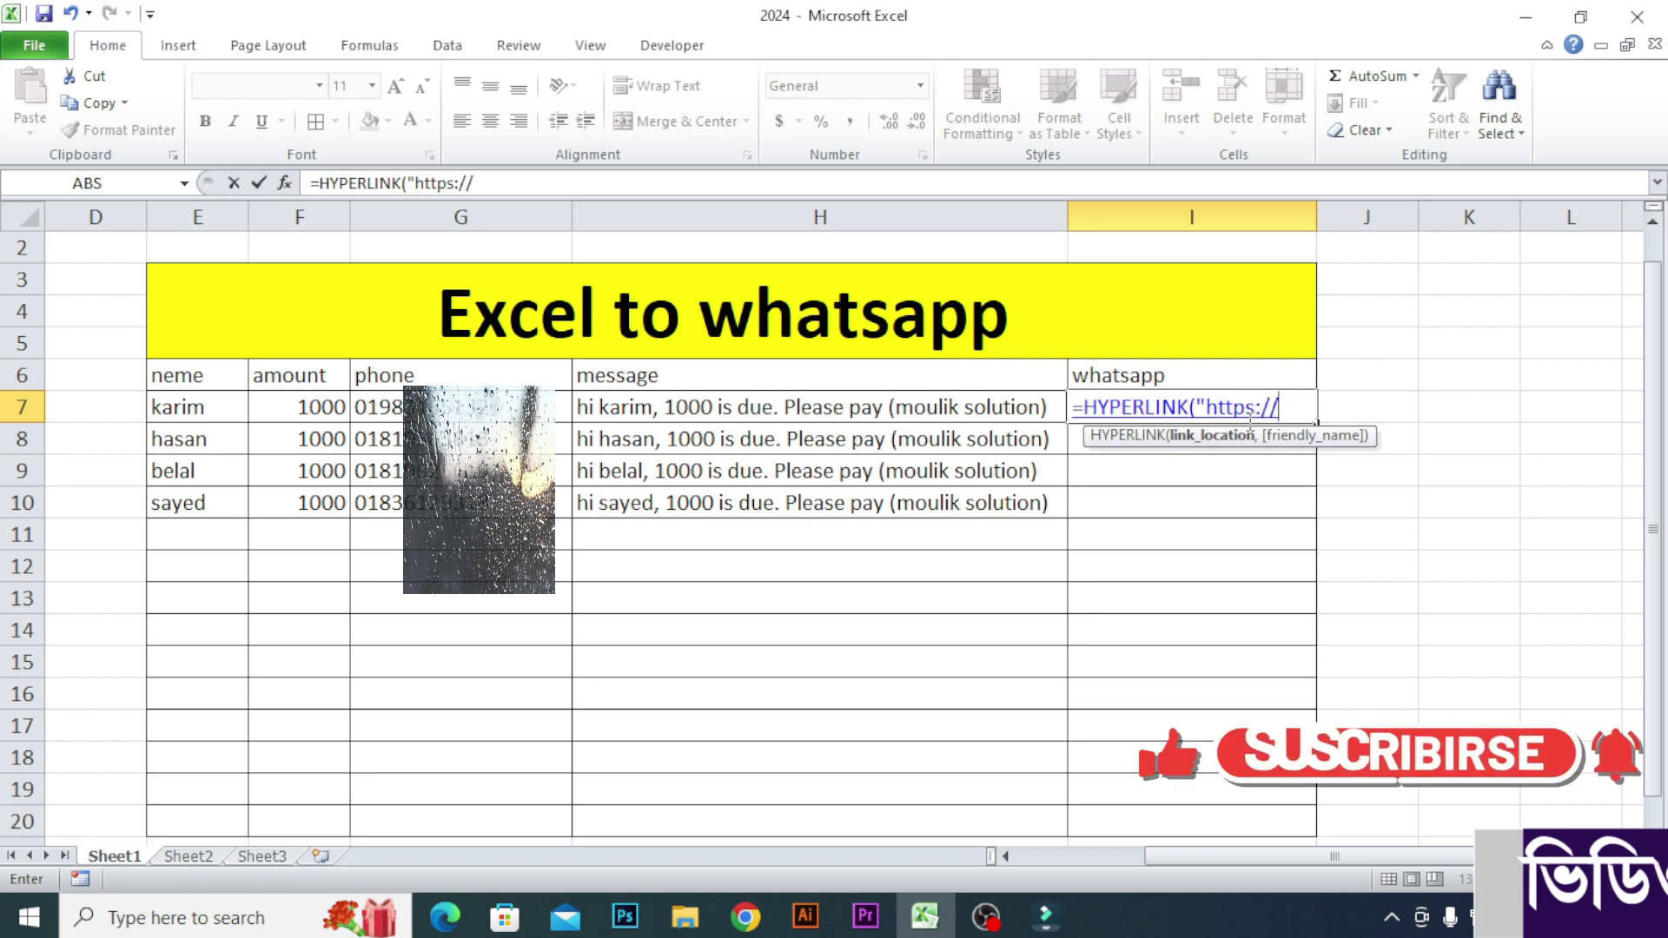
text(web)
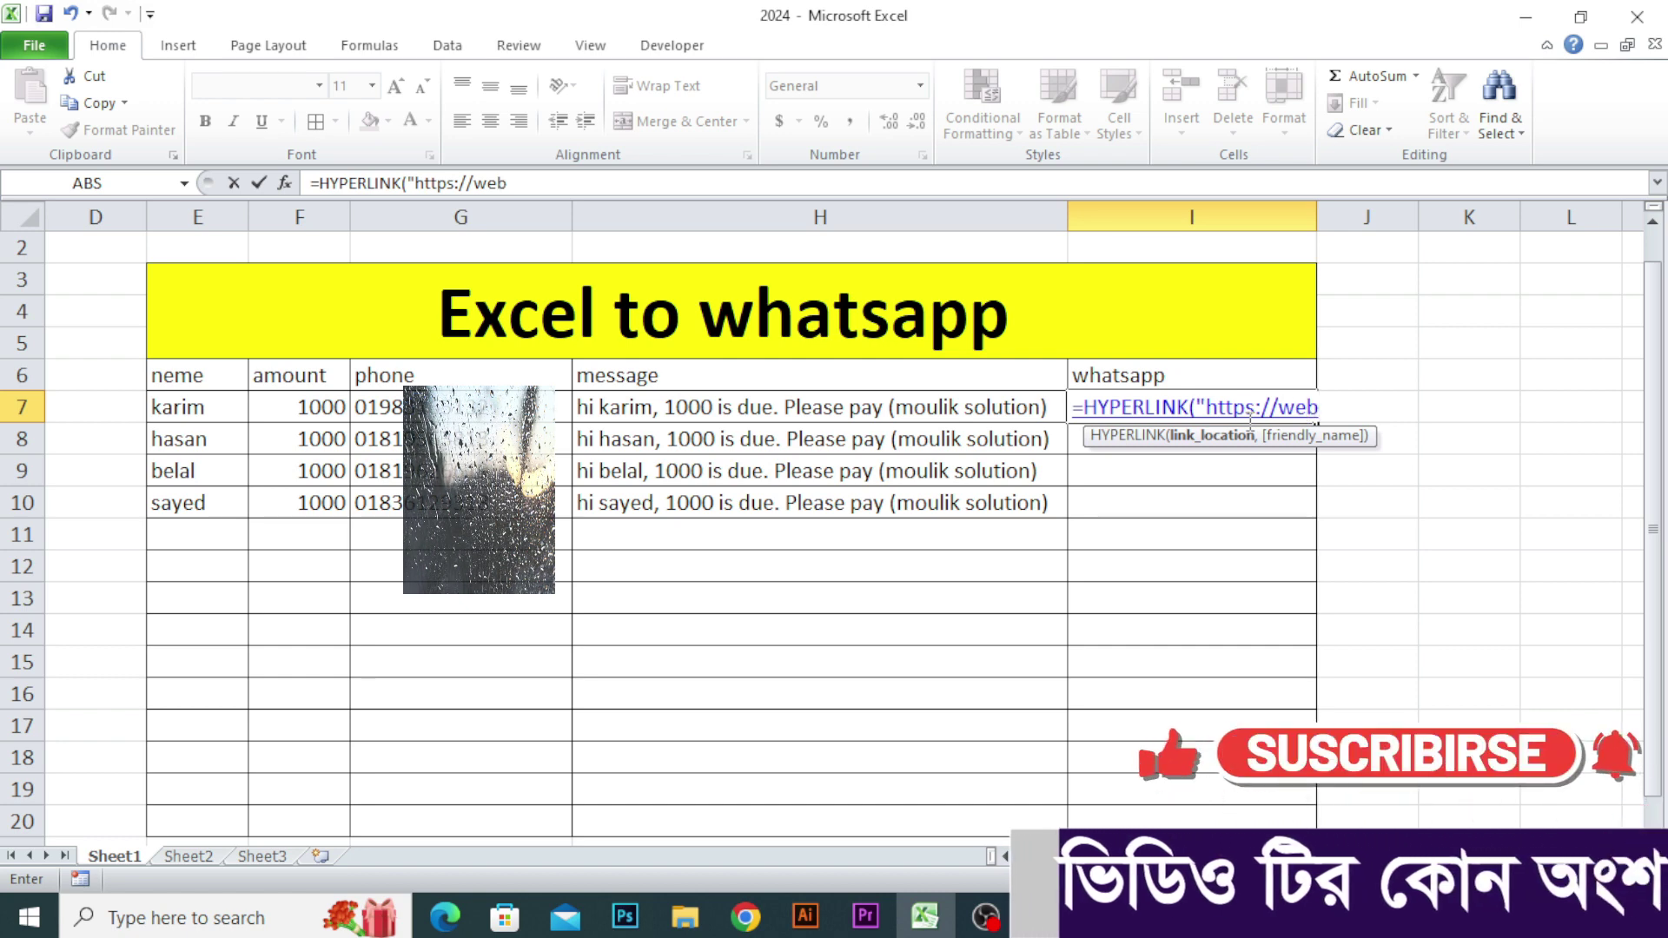
text(.)
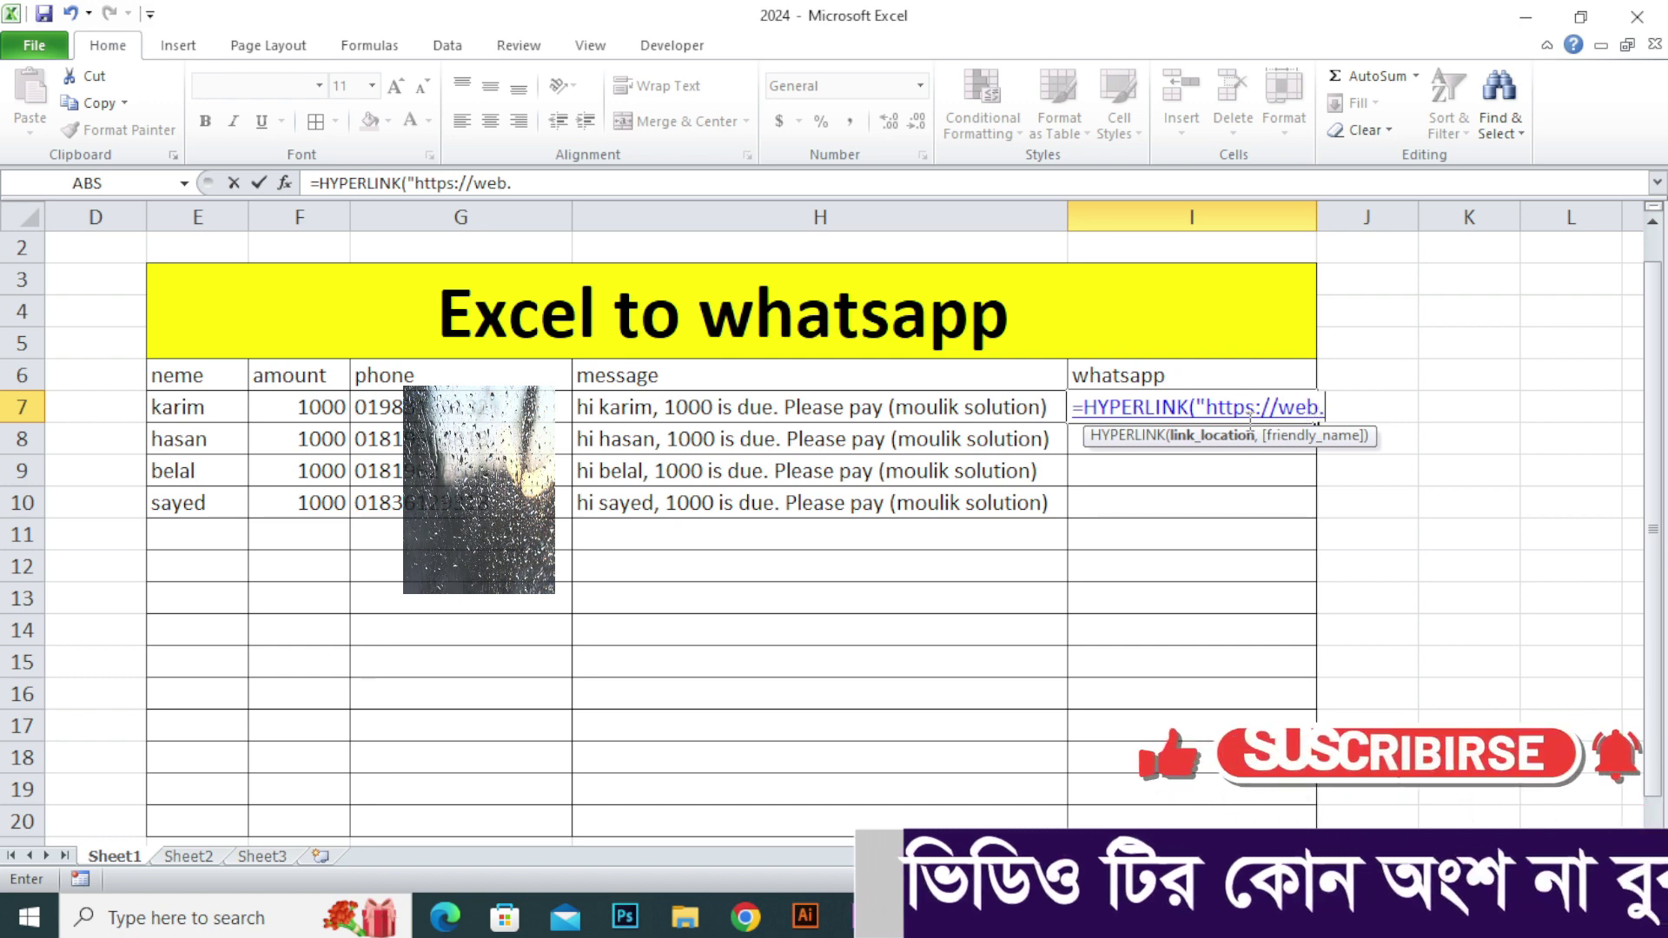
text(what)
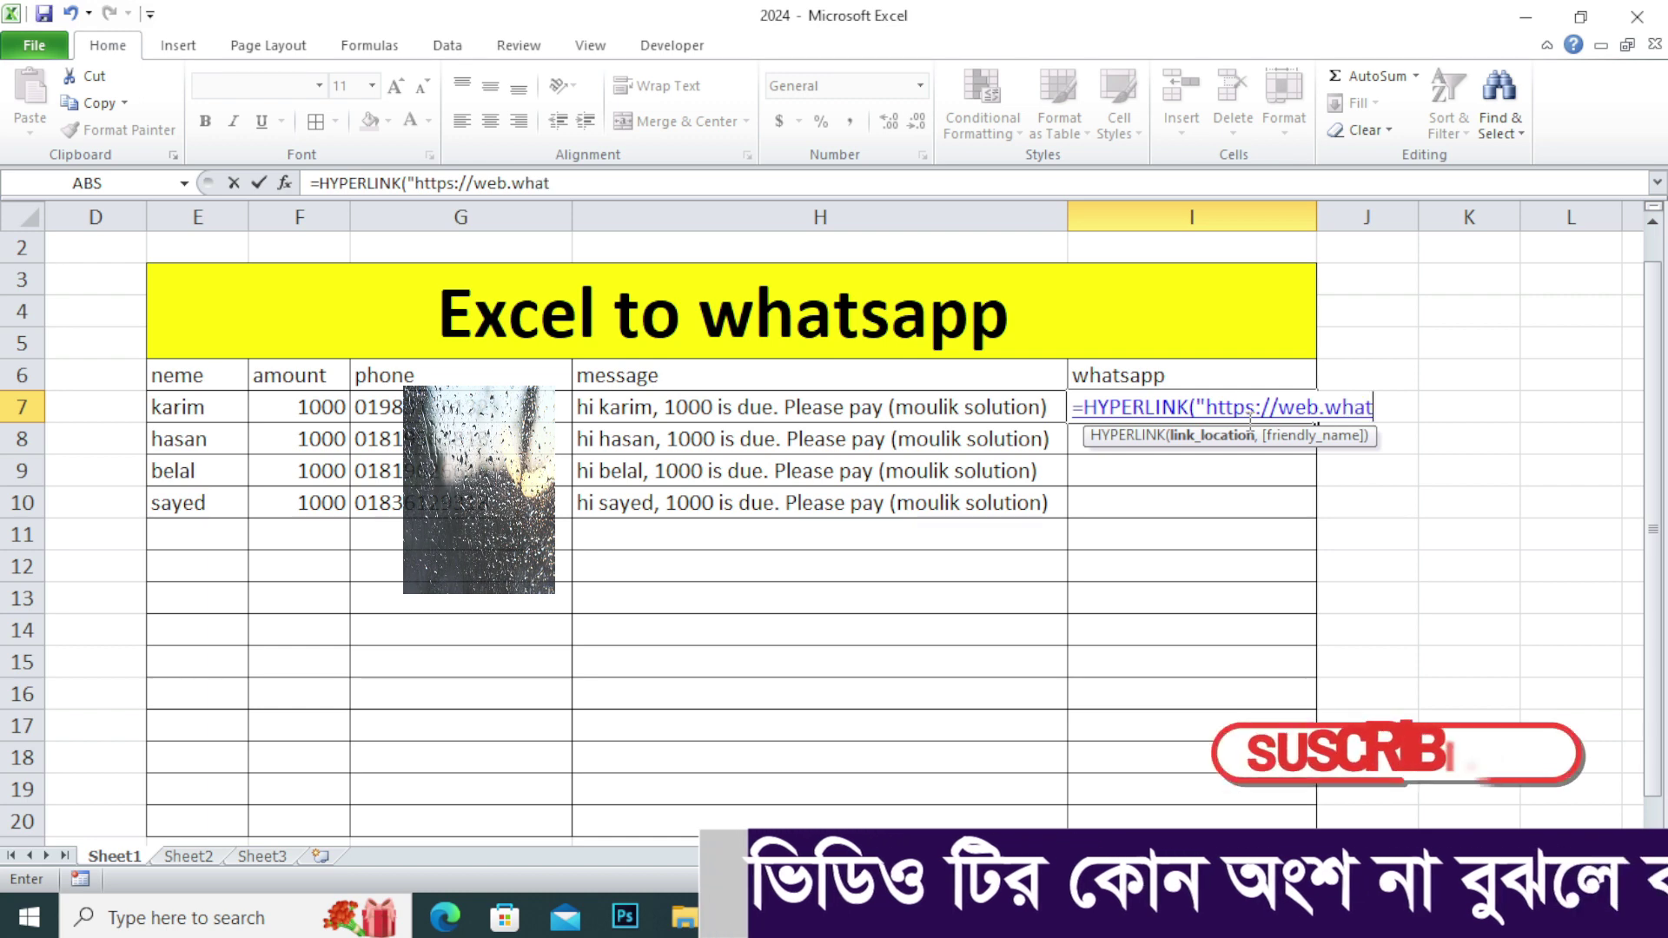
text(sapp)
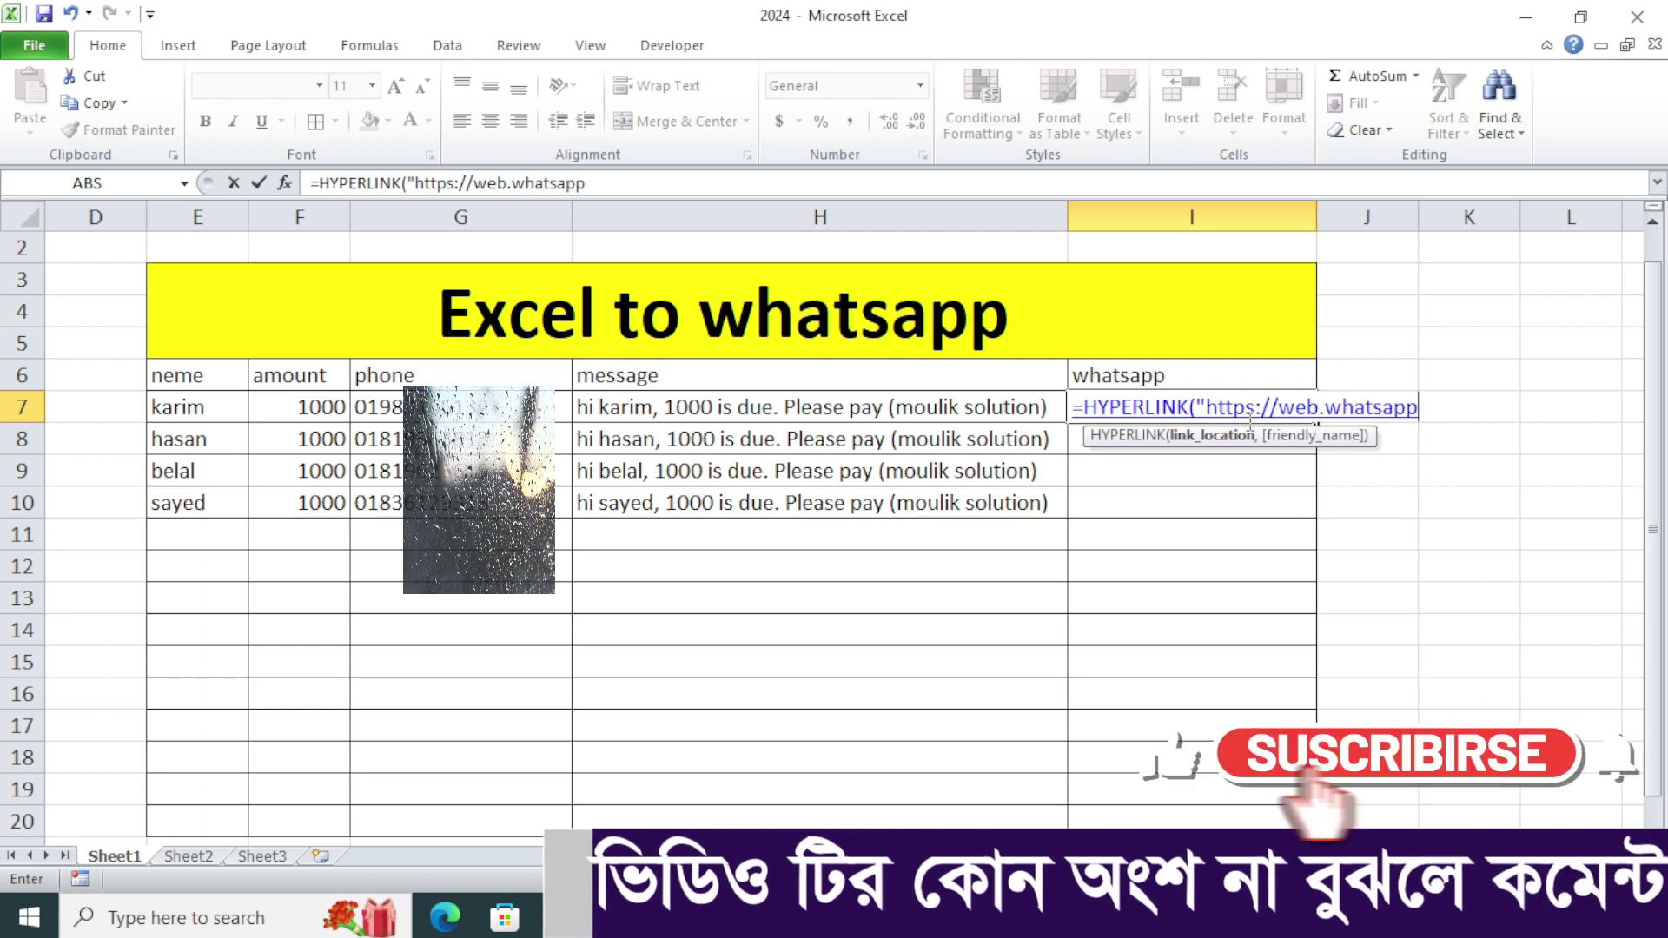
text(.)
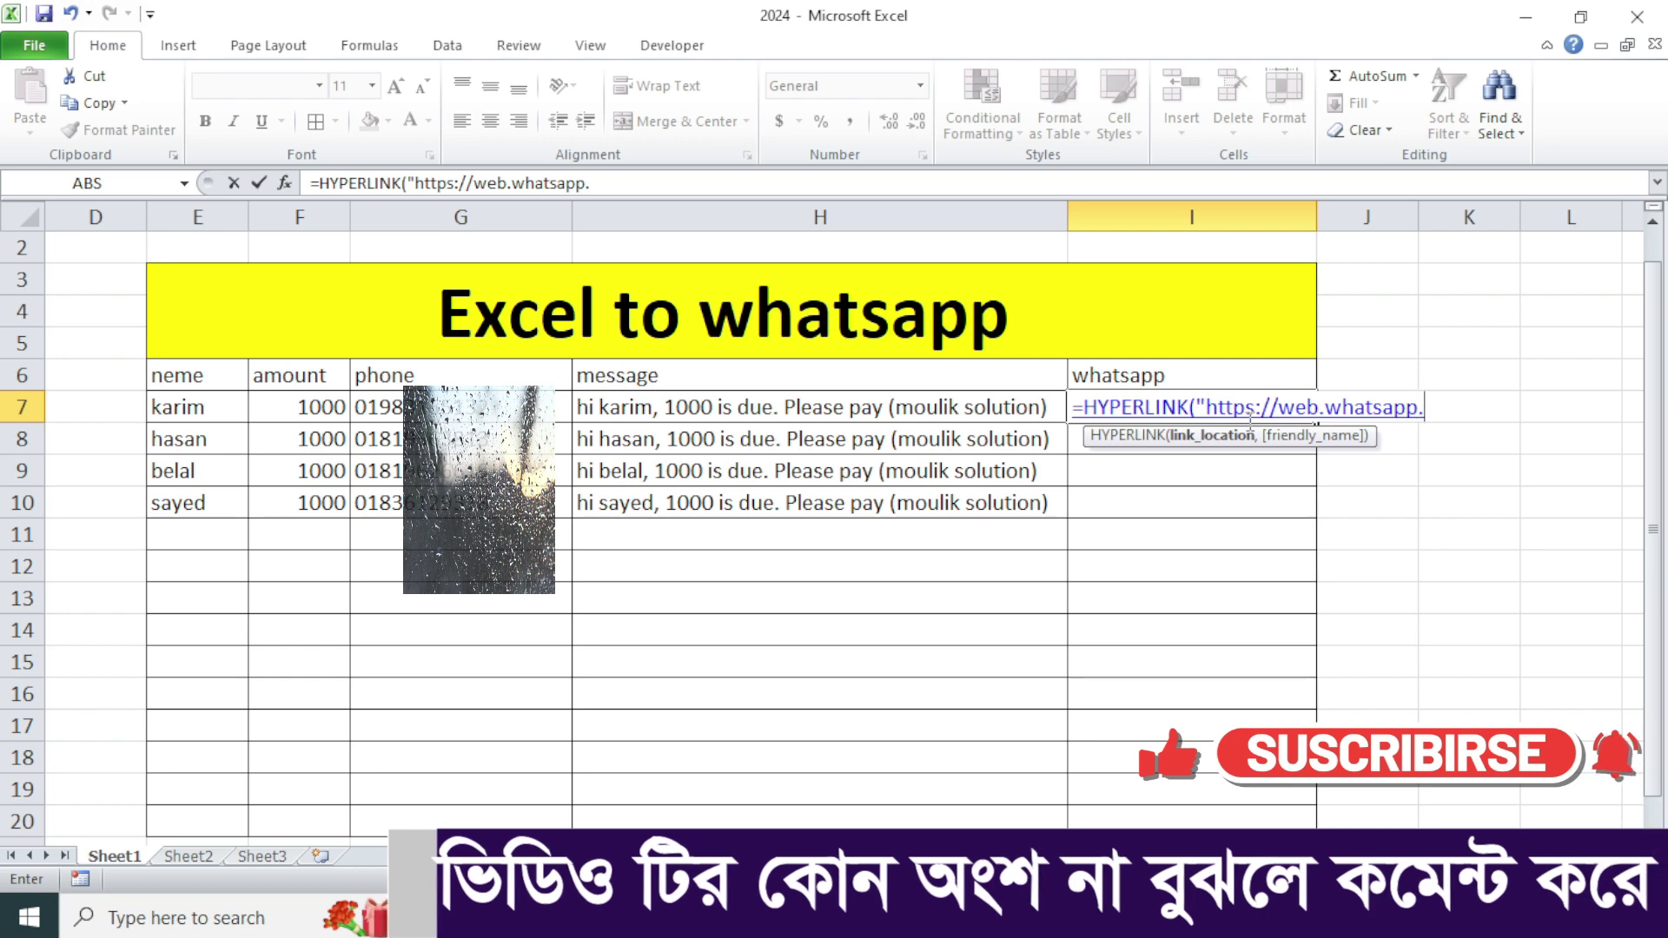
text(com)
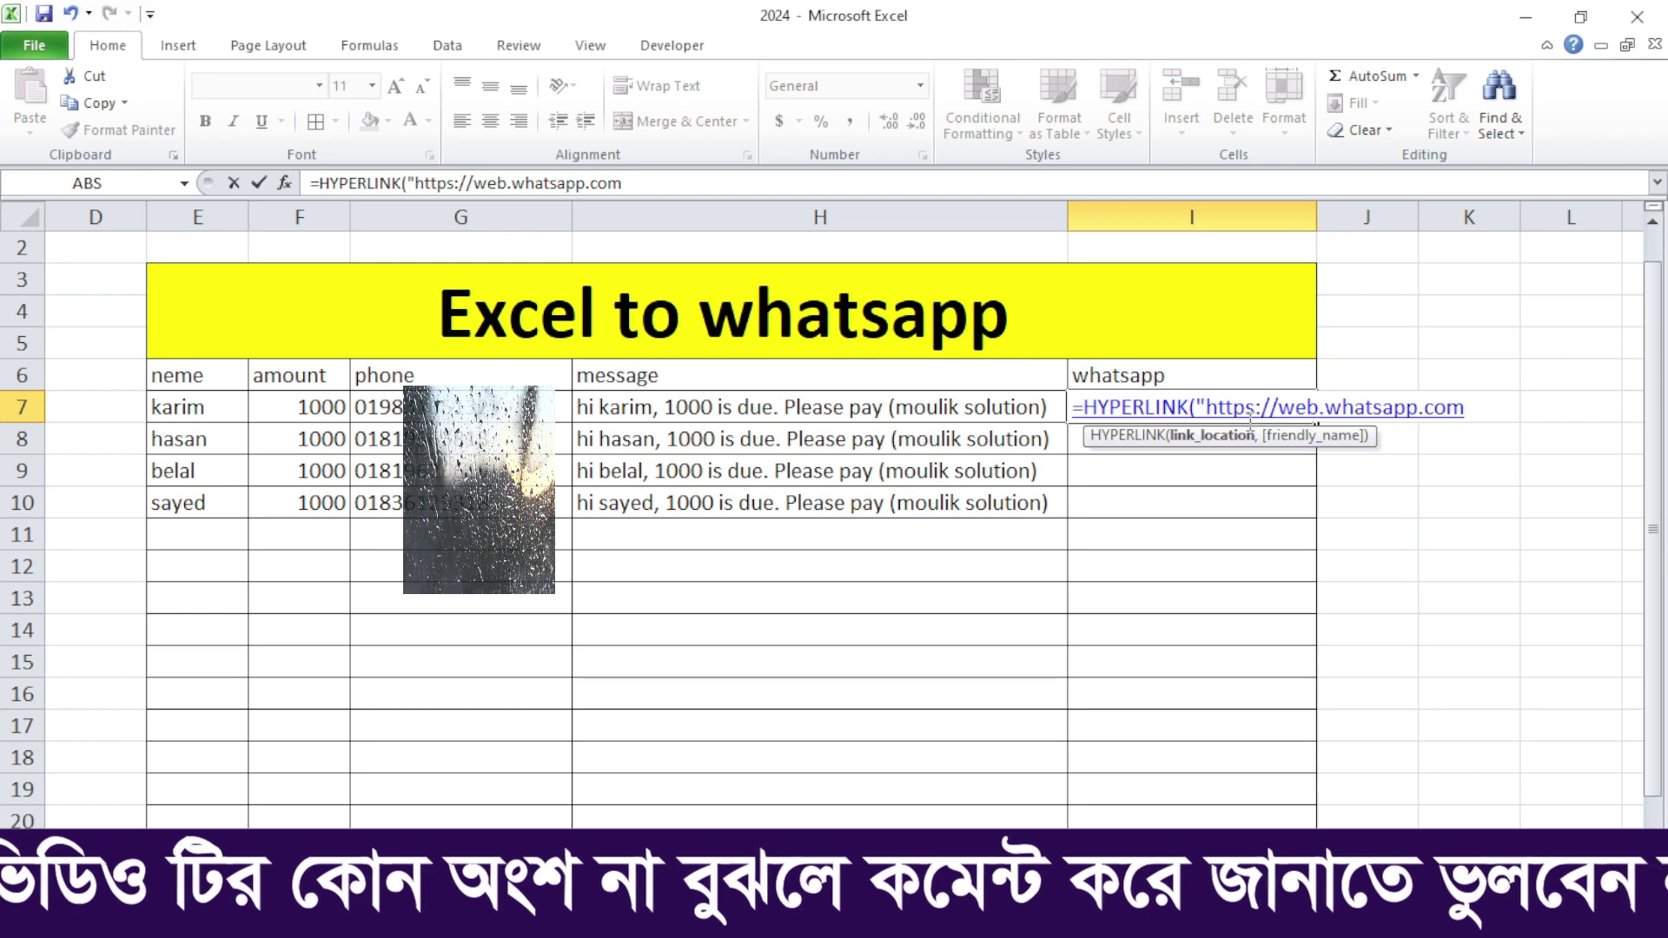
Extend the address in I7 with /send?phone=, close the quoted text and join the phone number cell G7 with an ampersand
text(/send)
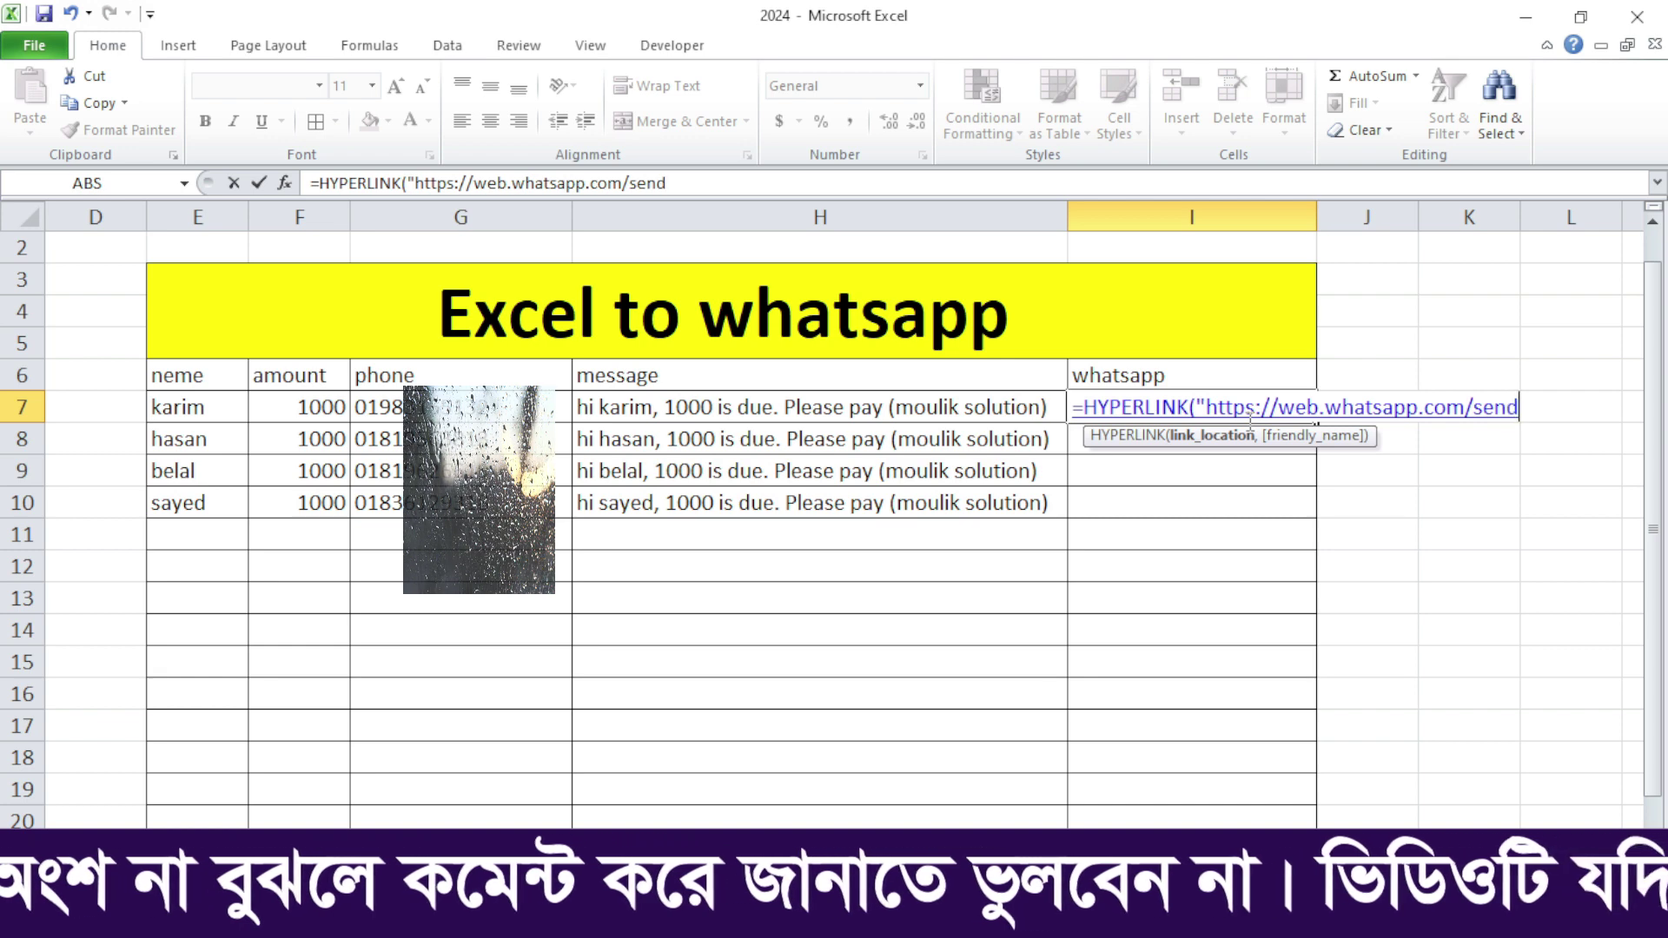
text(?)
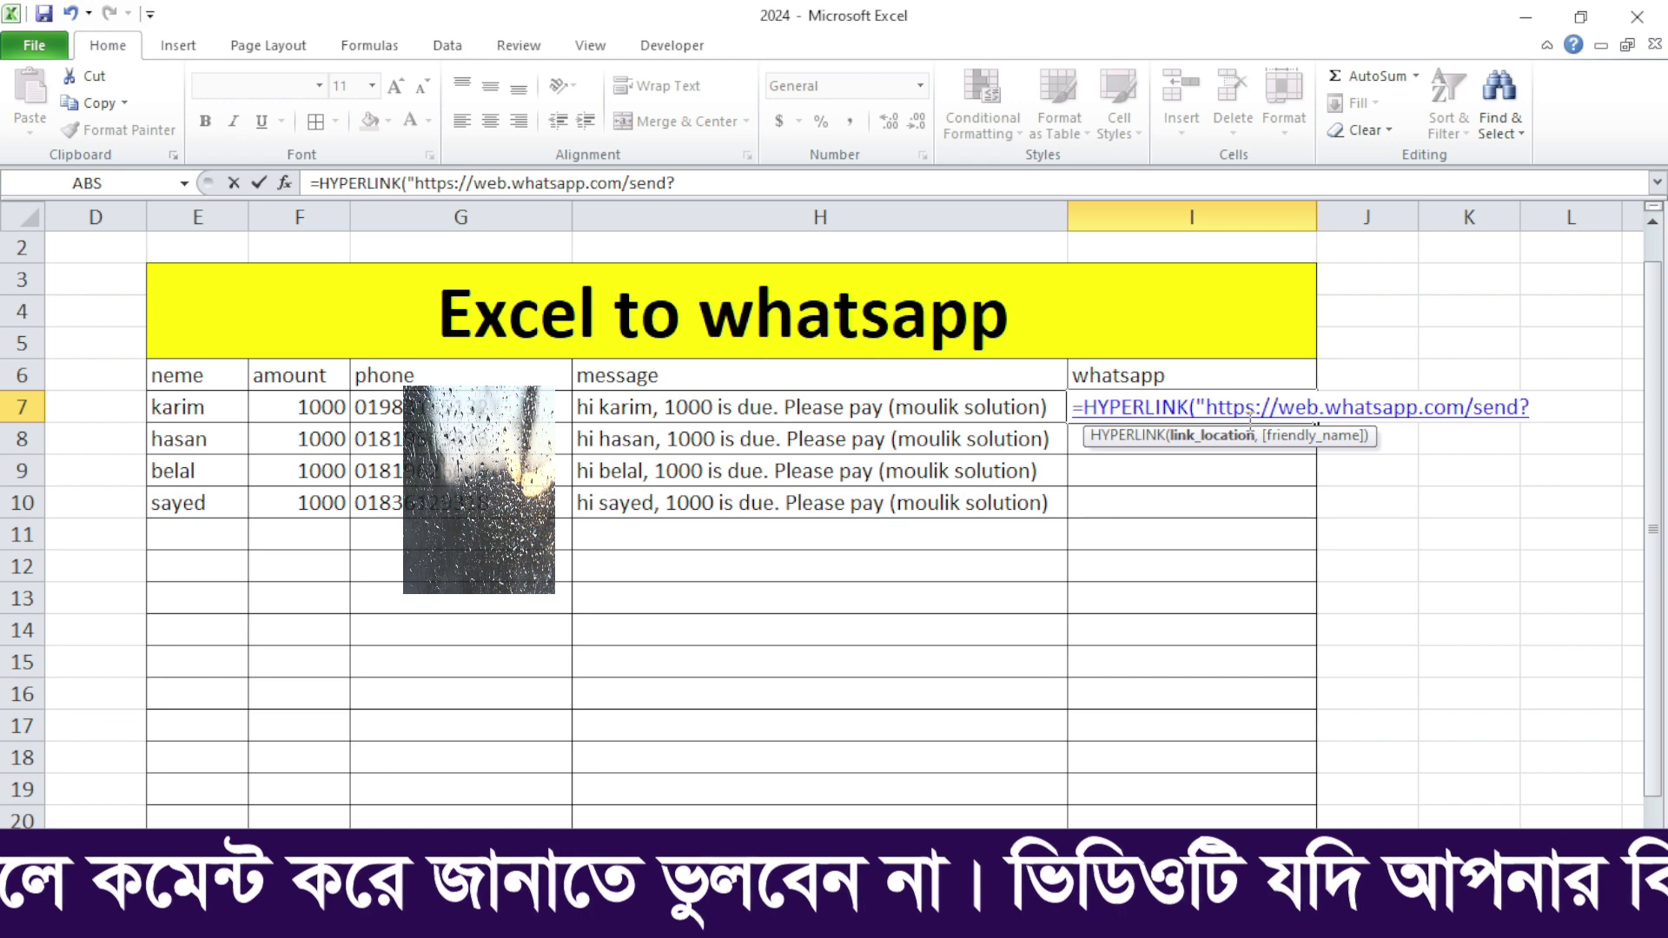
text(phone)
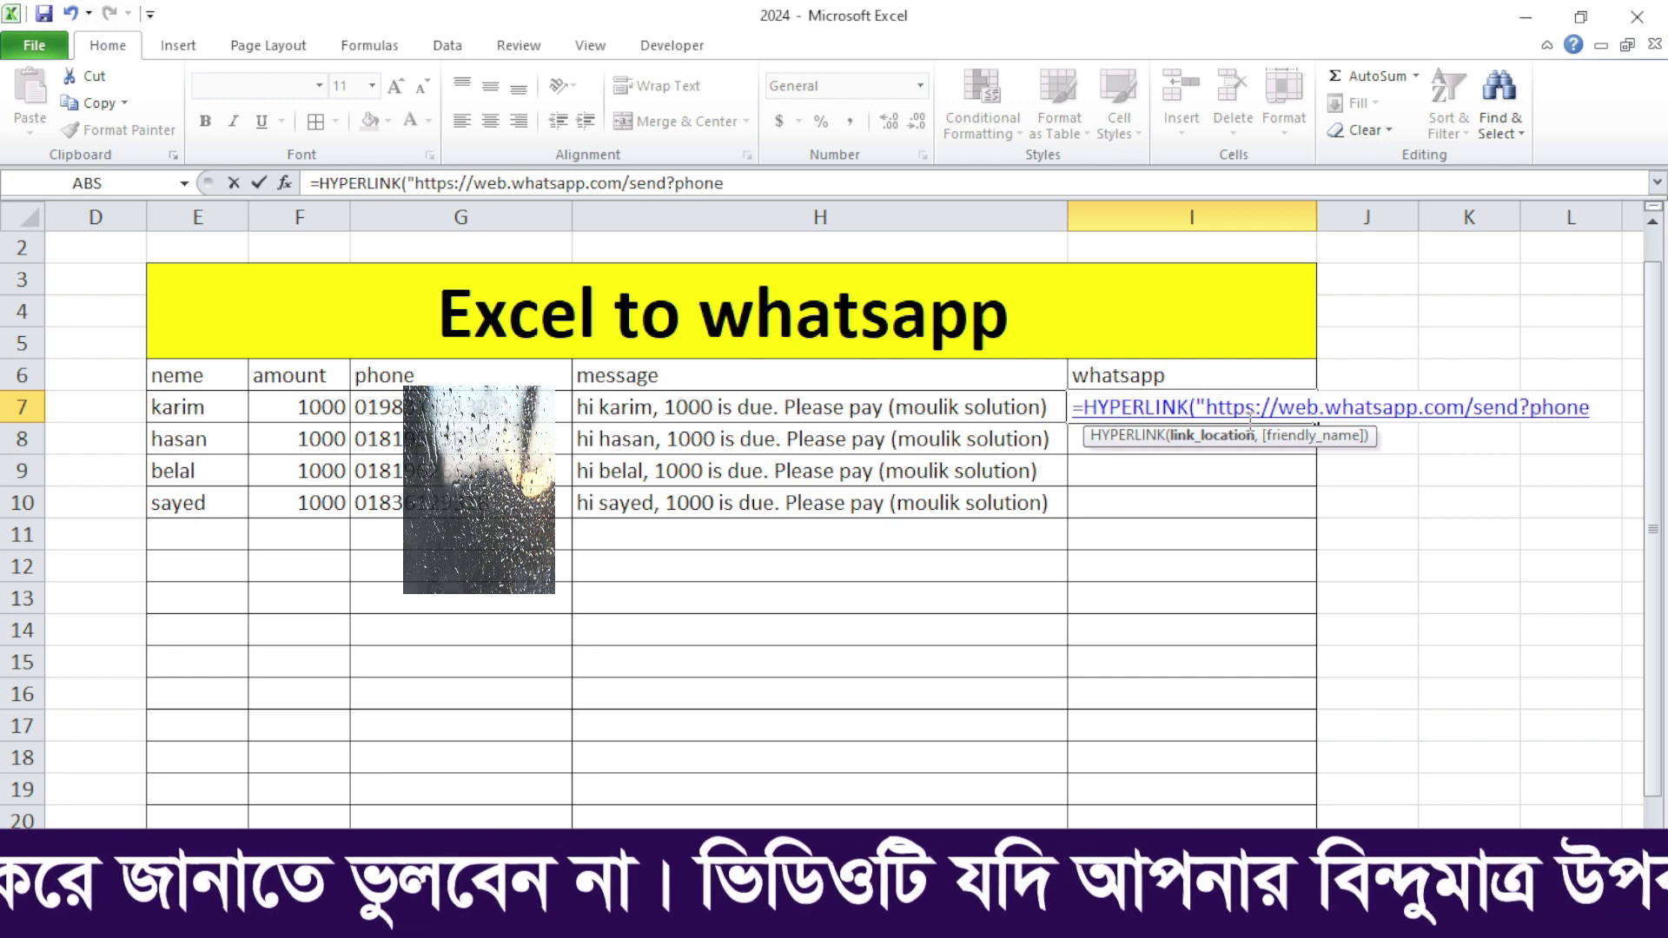
text(=)
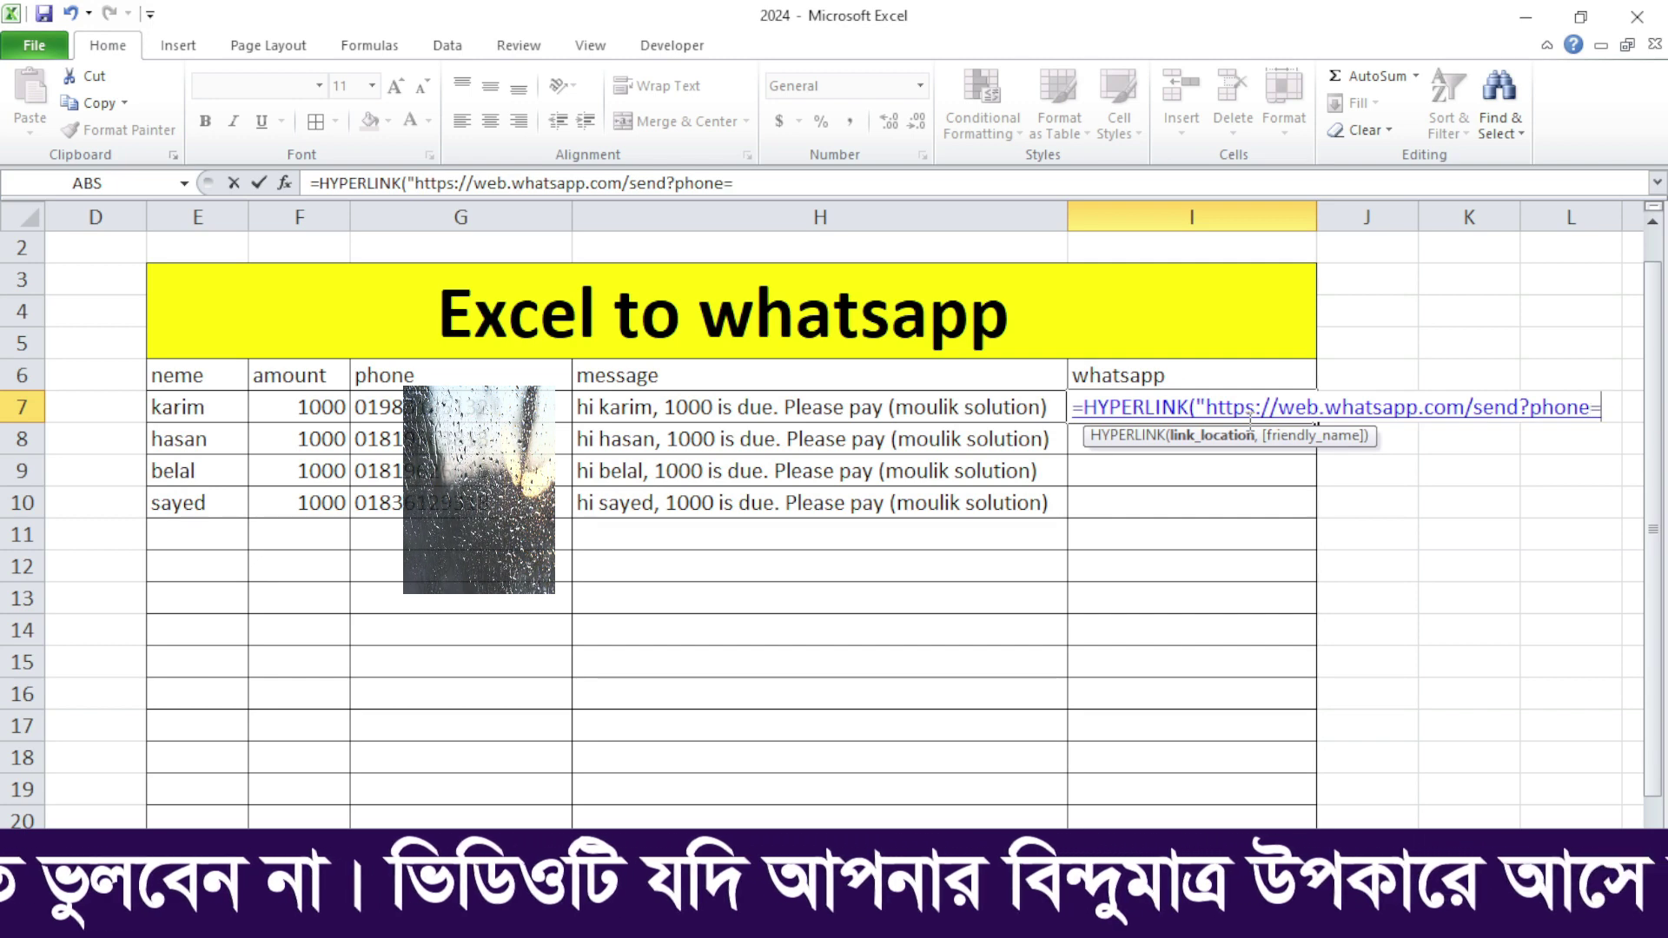
text(")
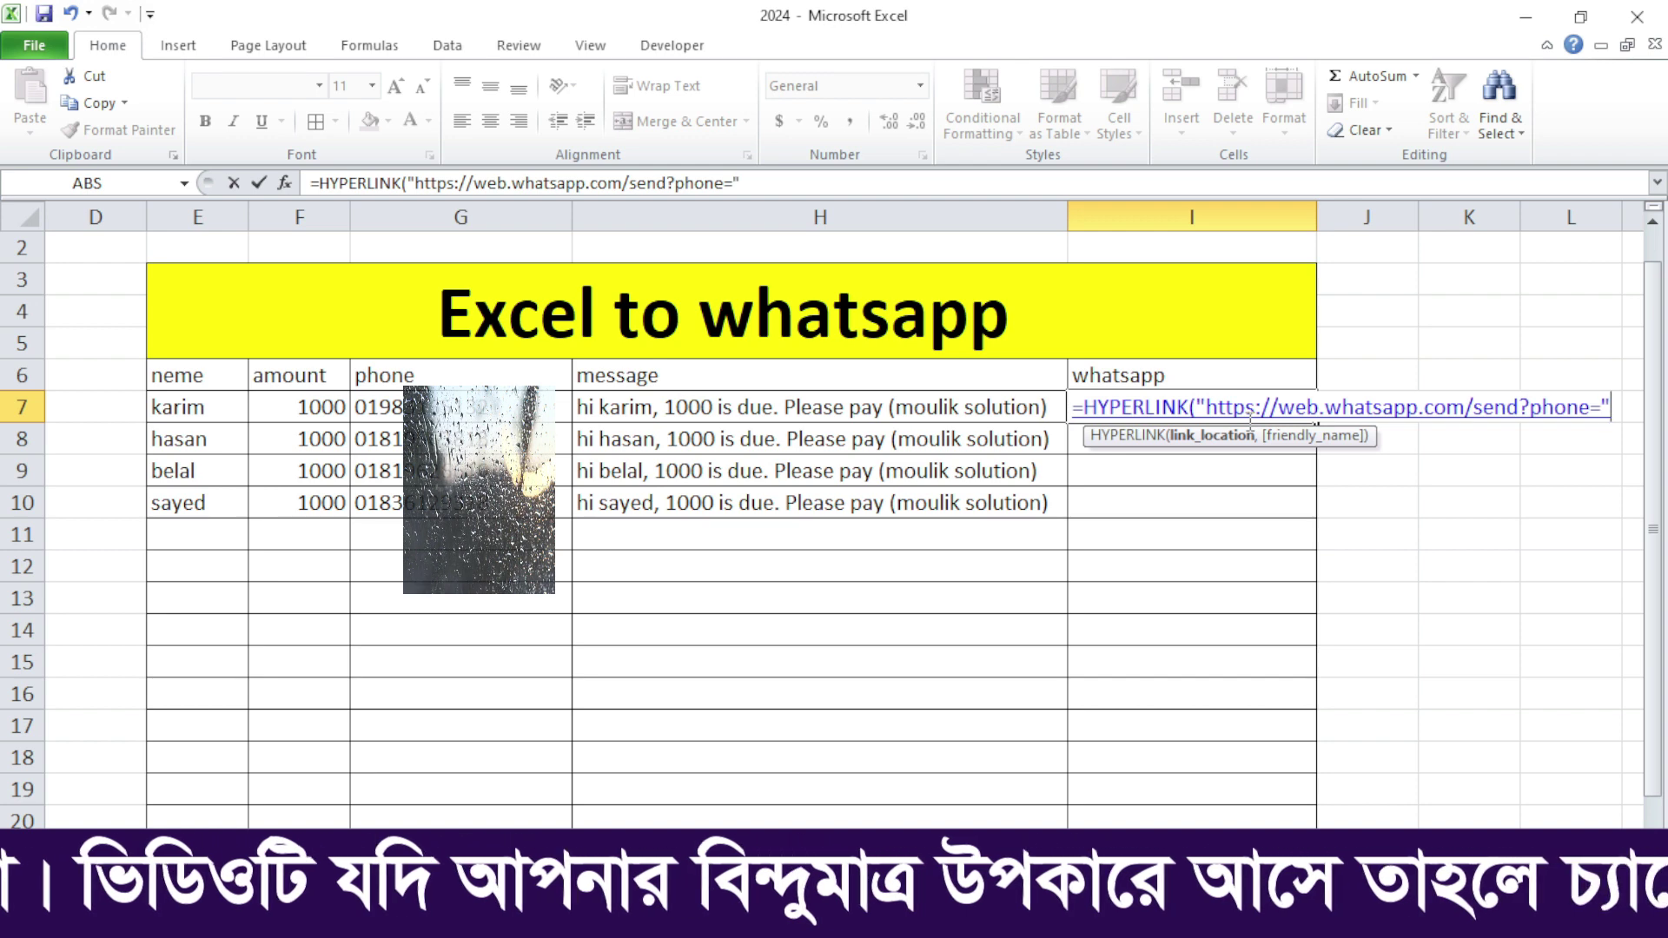
text(&)
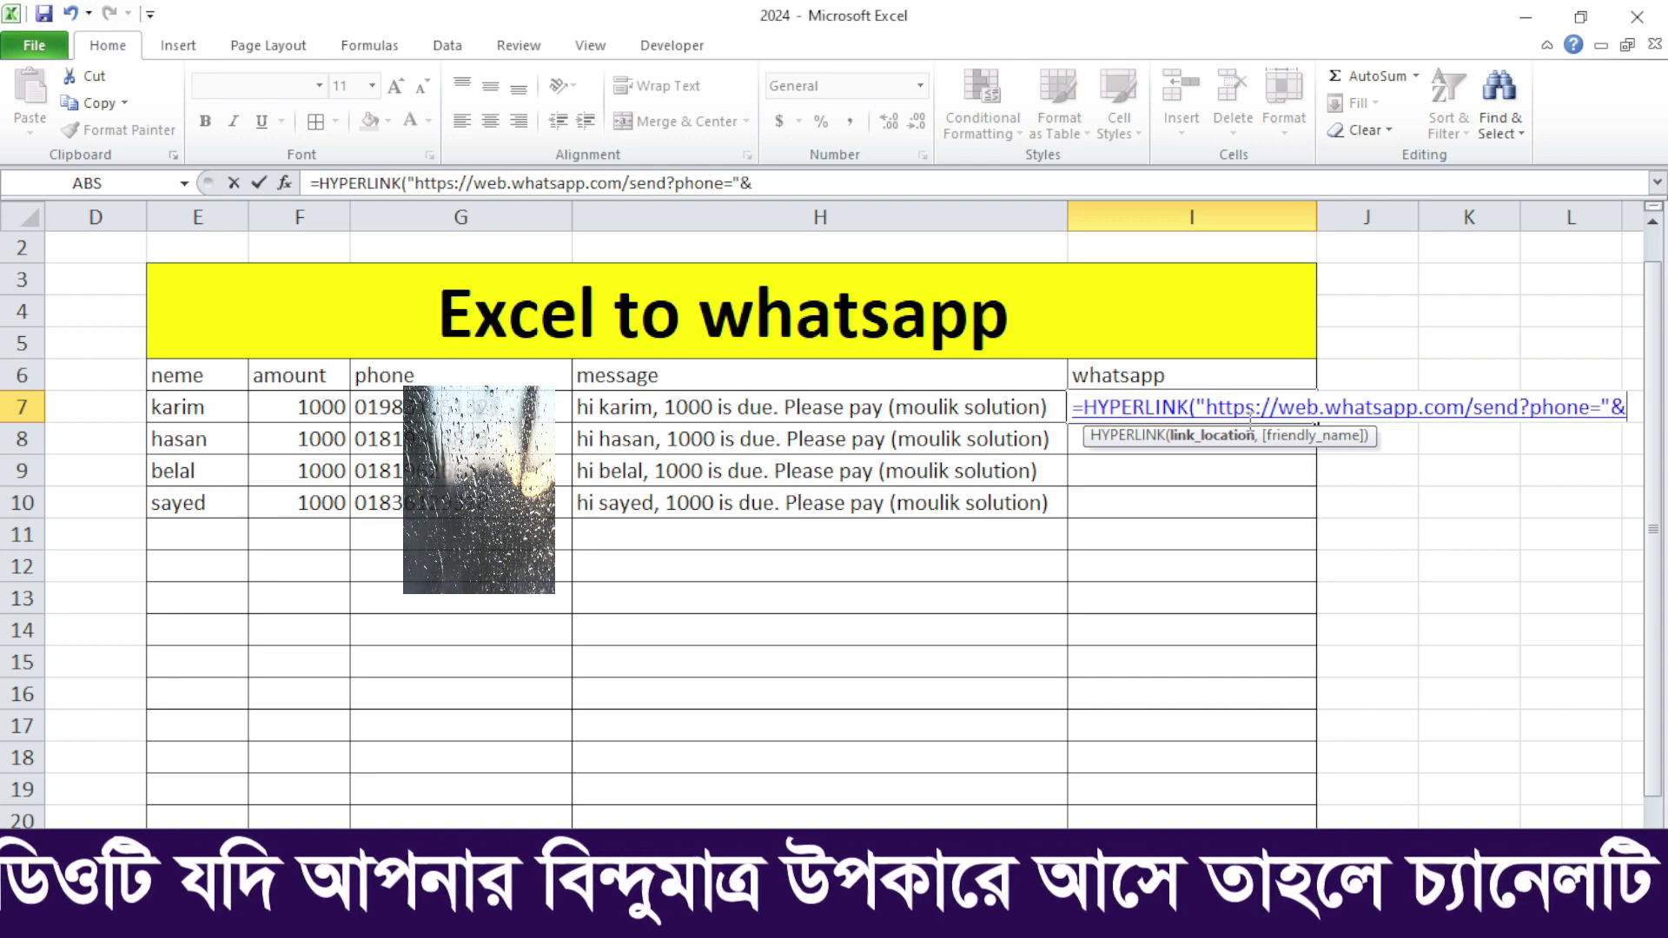
click(521, 407)
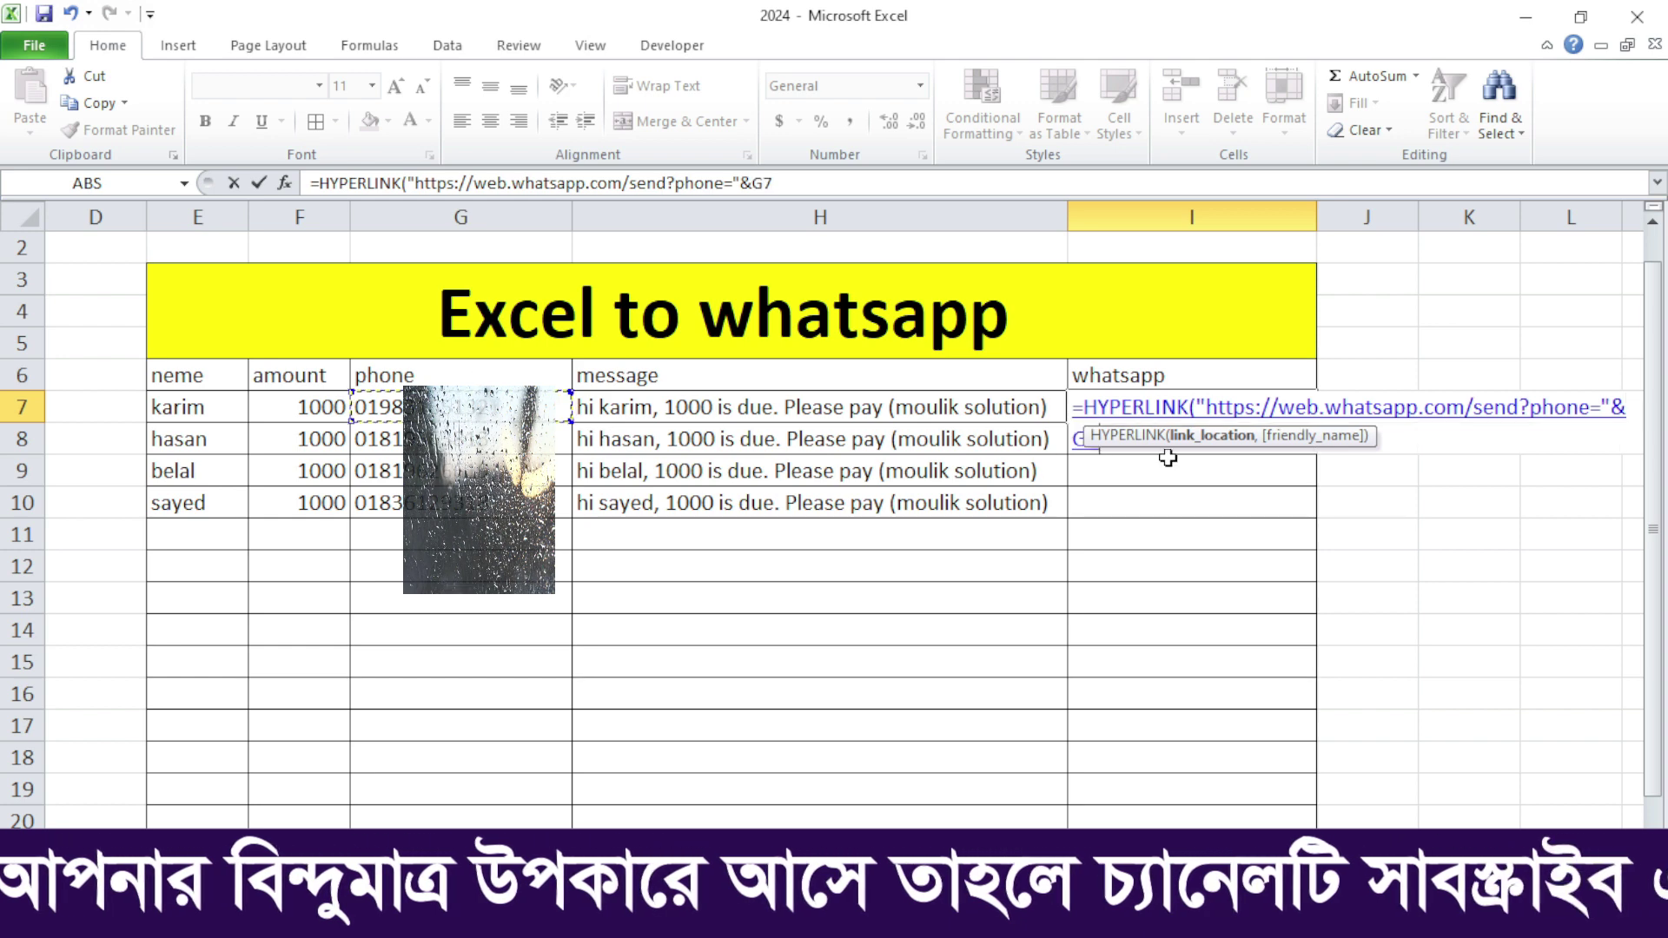
click(1153, 437)
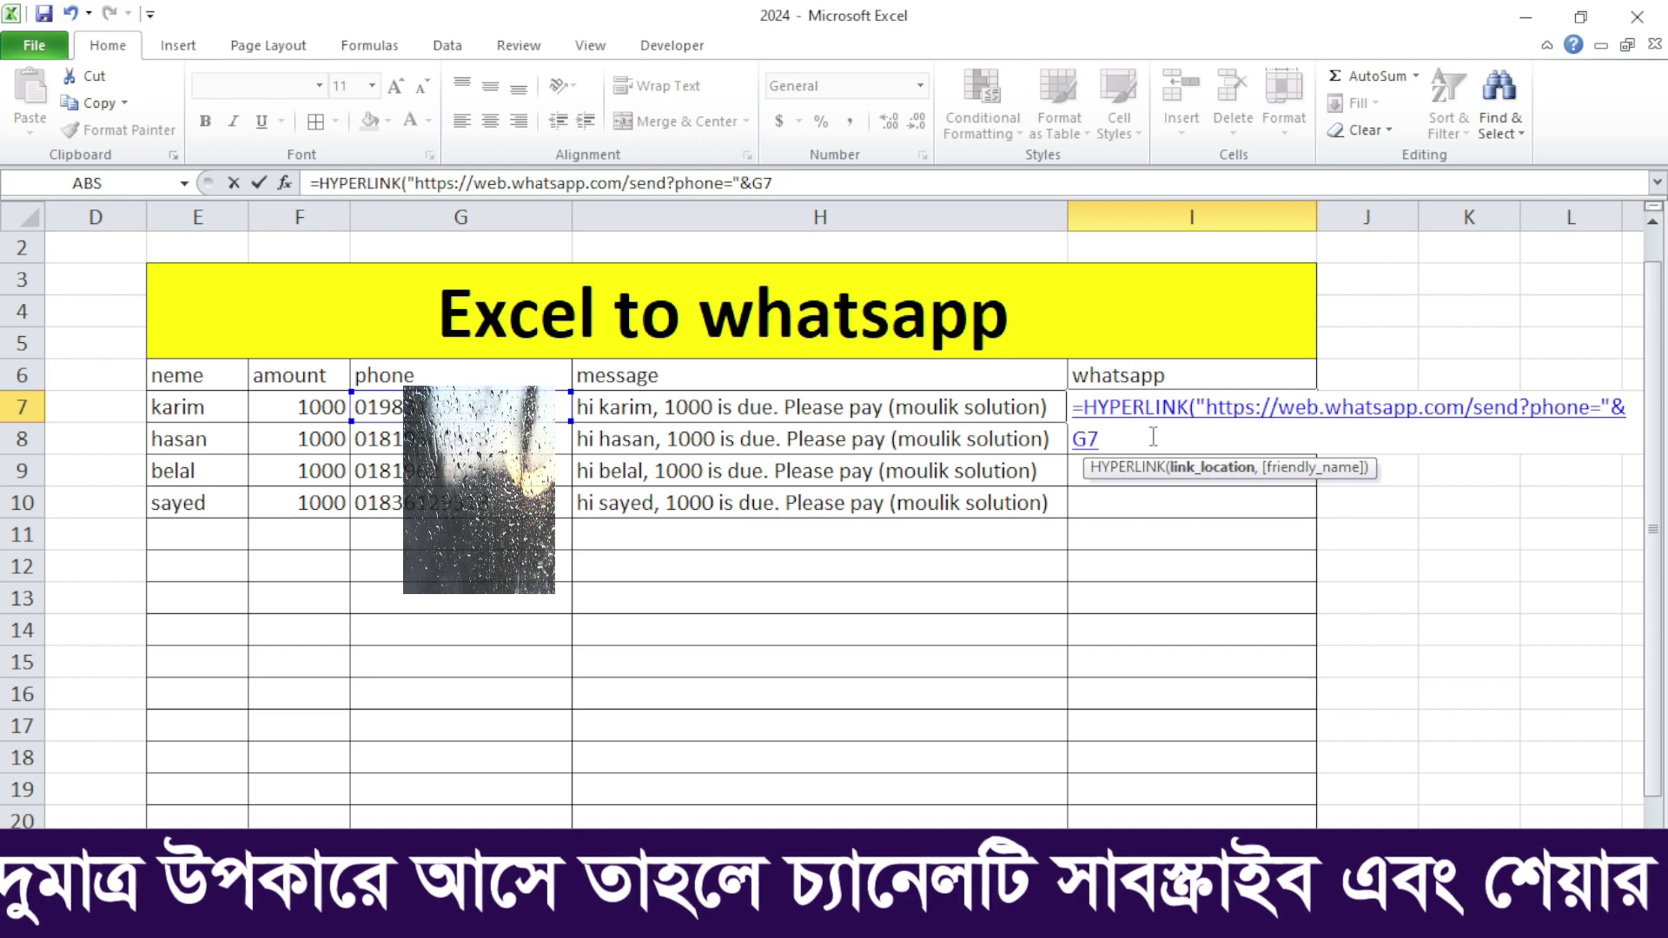
Append the quoted parameter "&text=" to the I7 link and join the message cell H7, using ampersands
text(&)
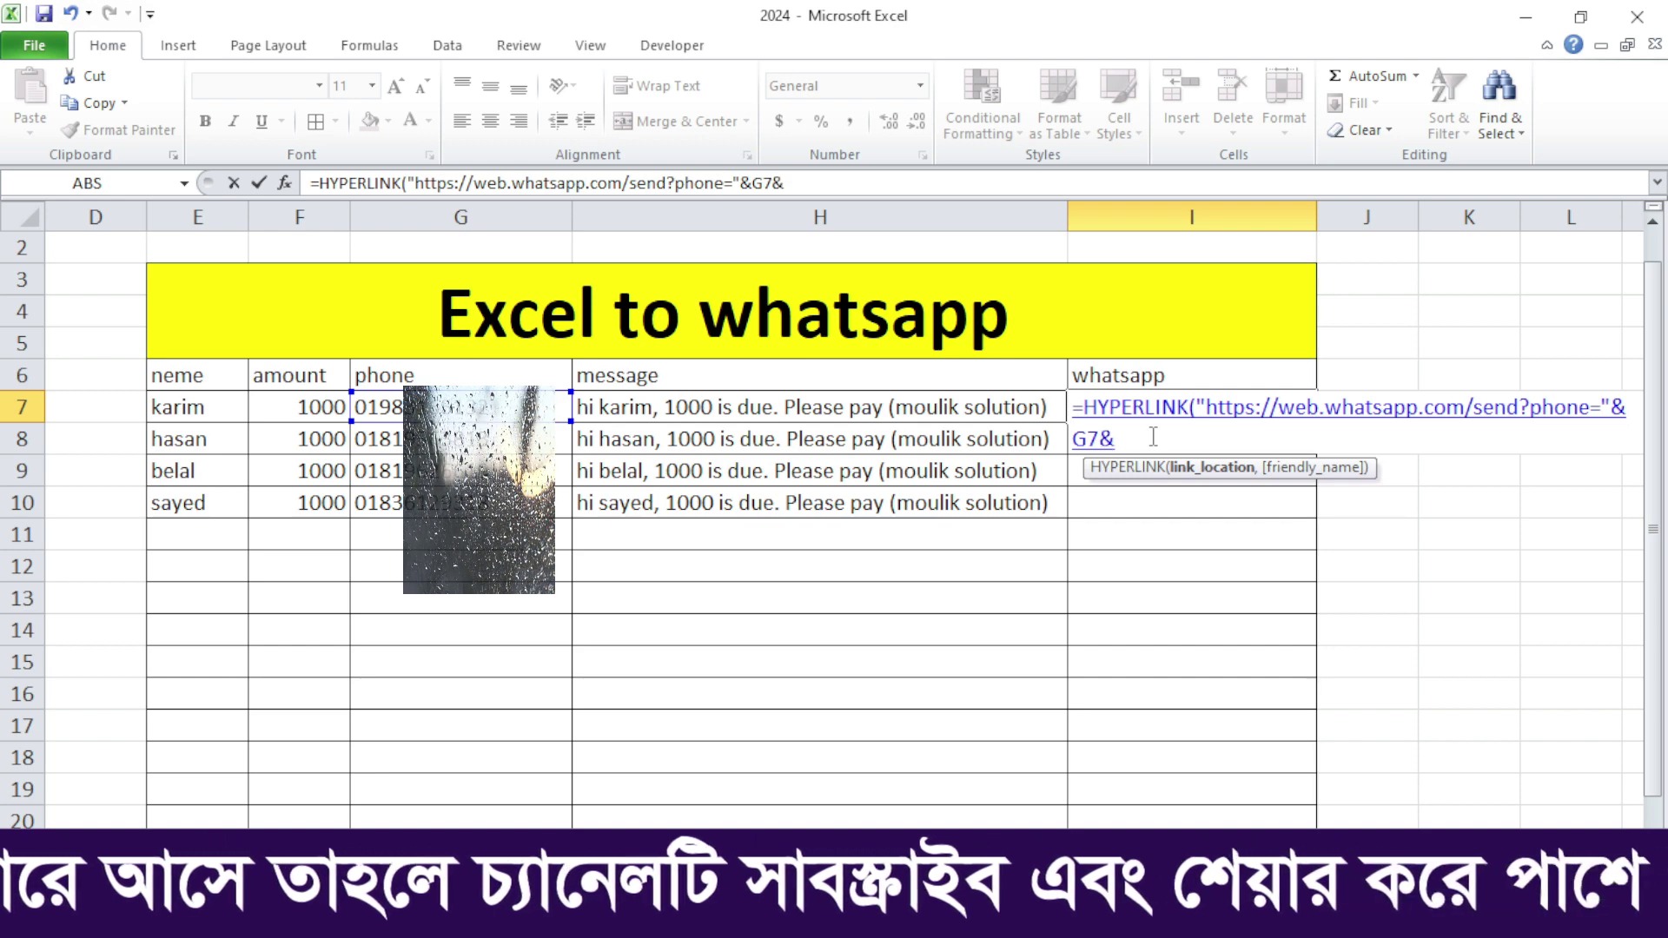
text(")
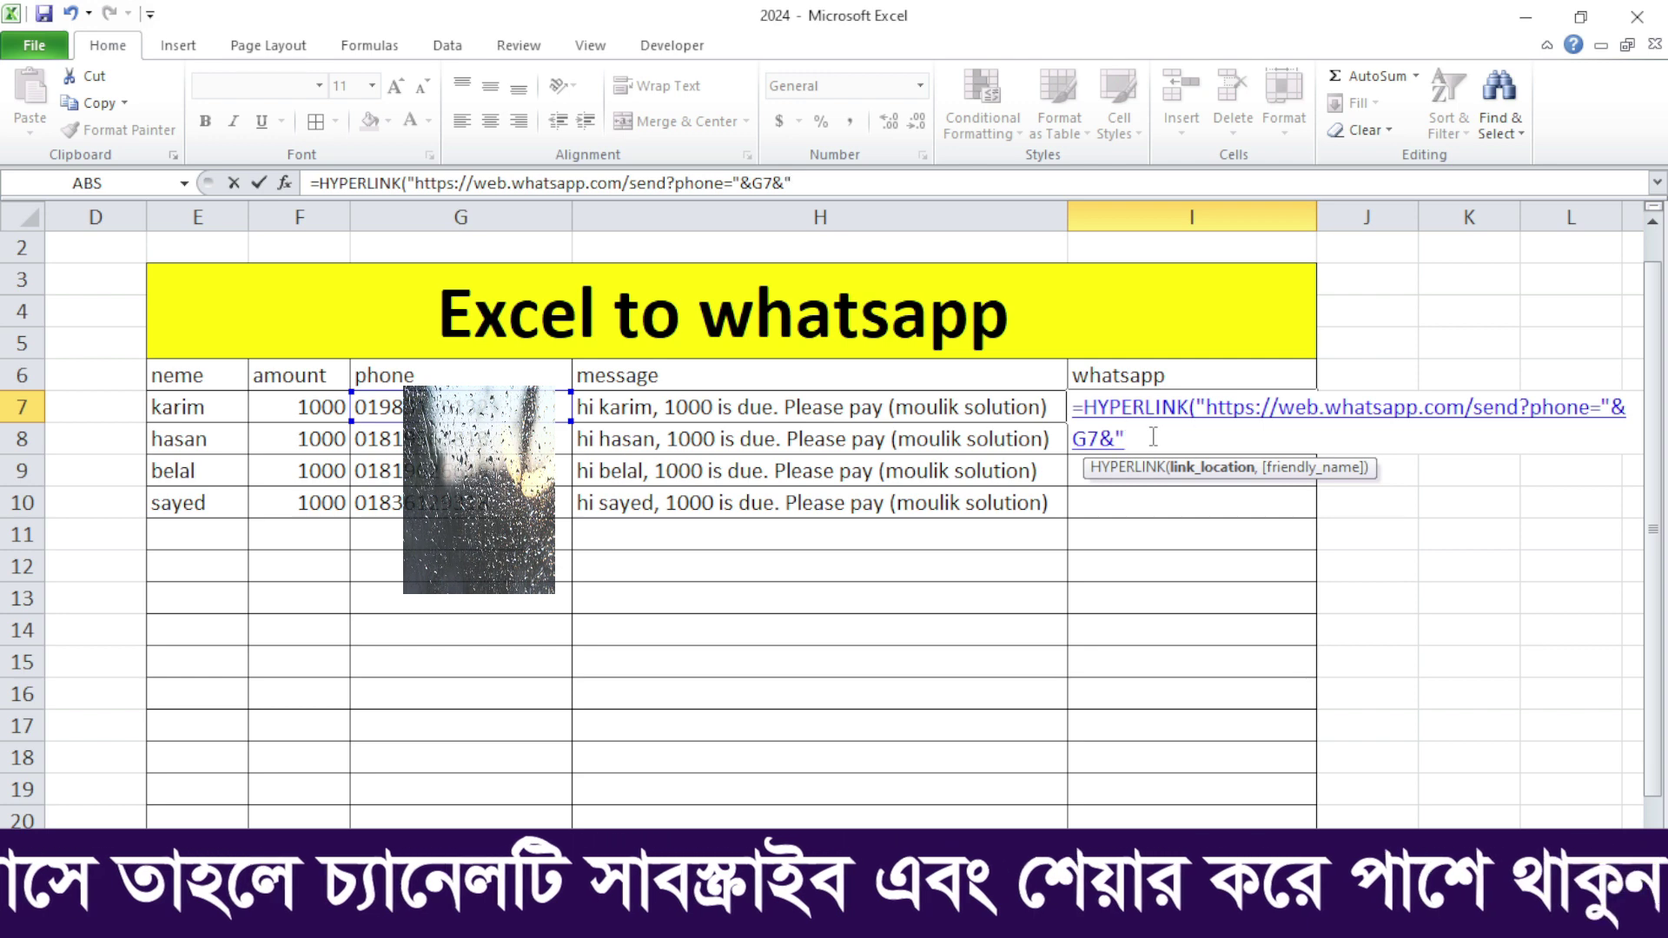
text(&)
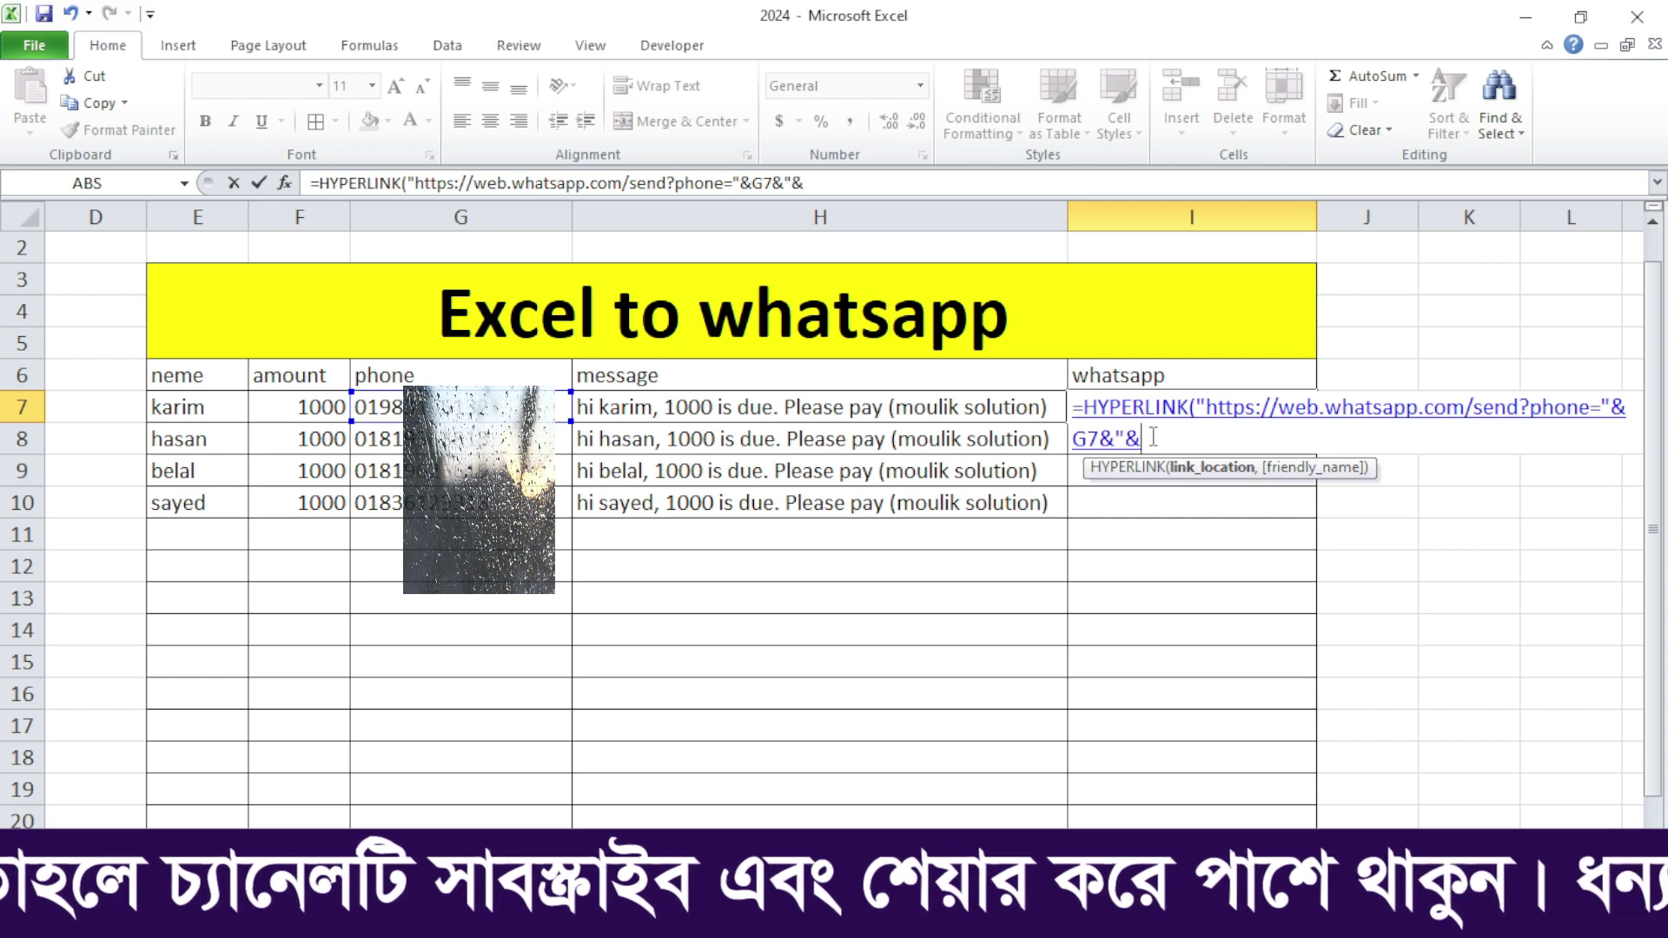
text(text)
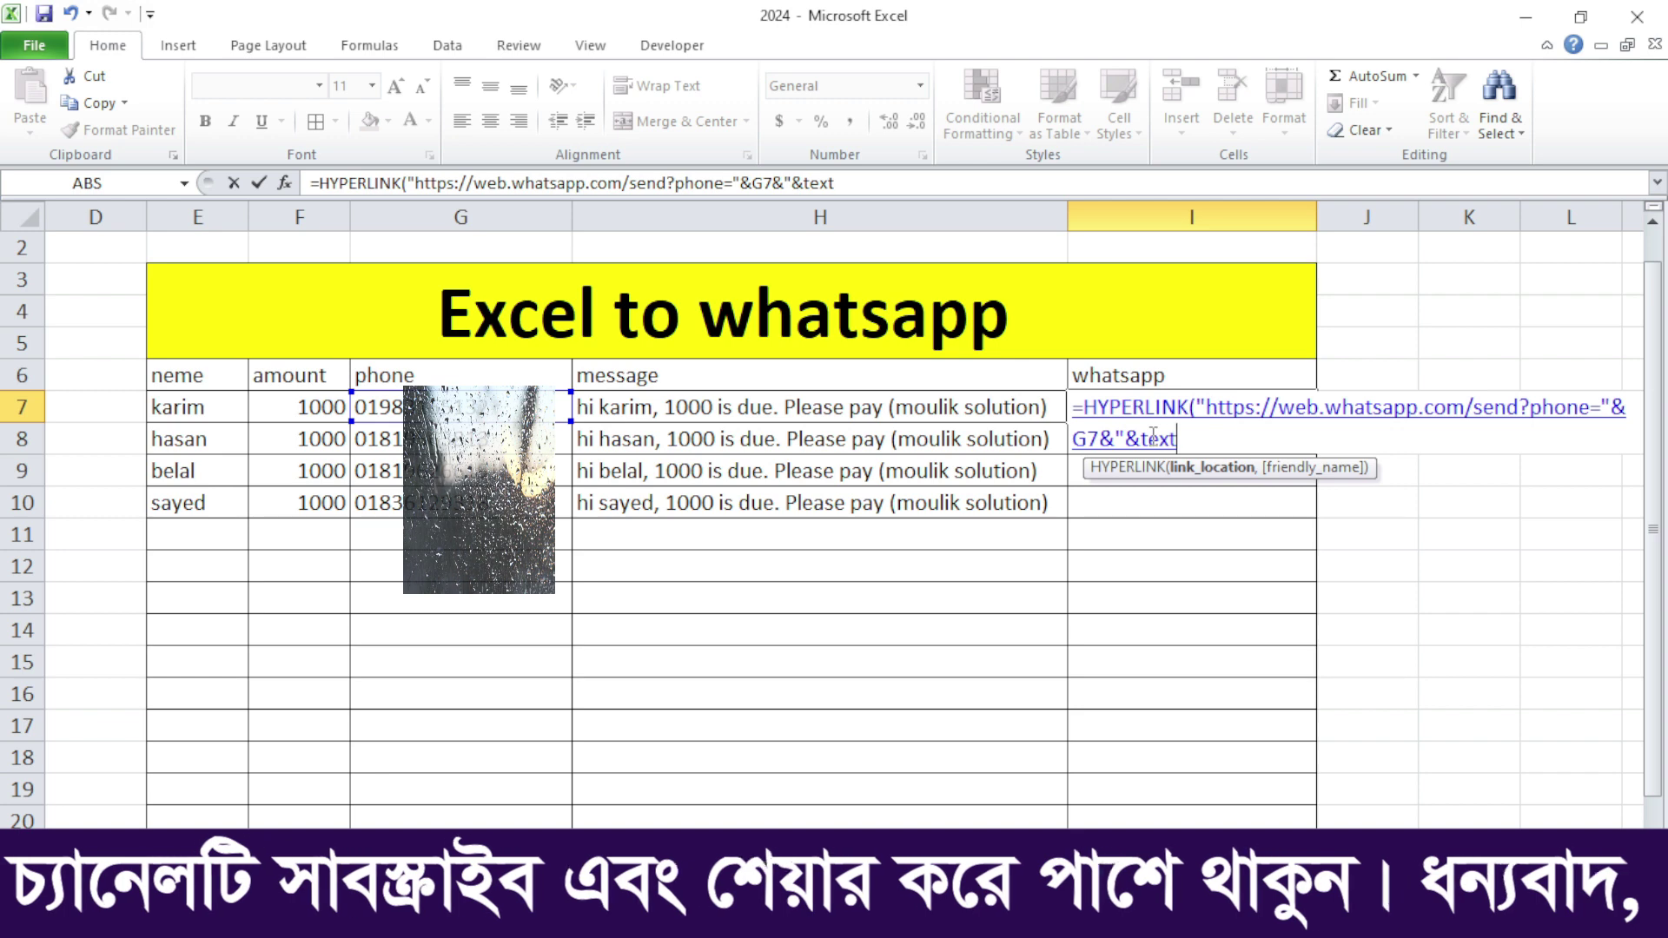
text(=)
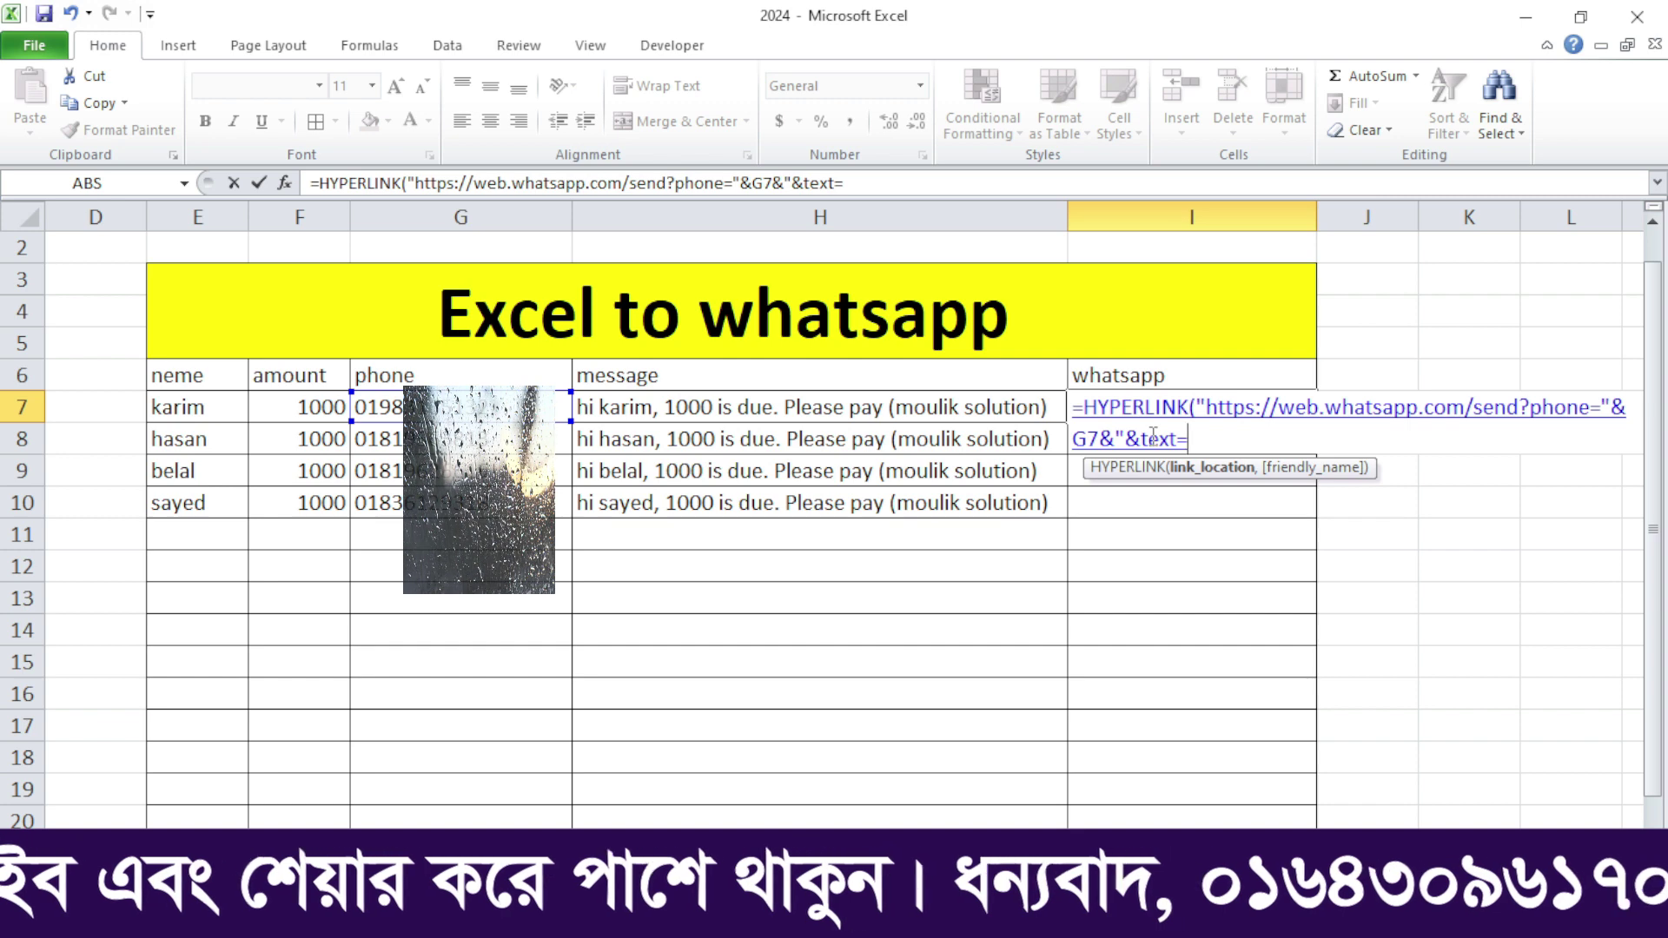
text(")
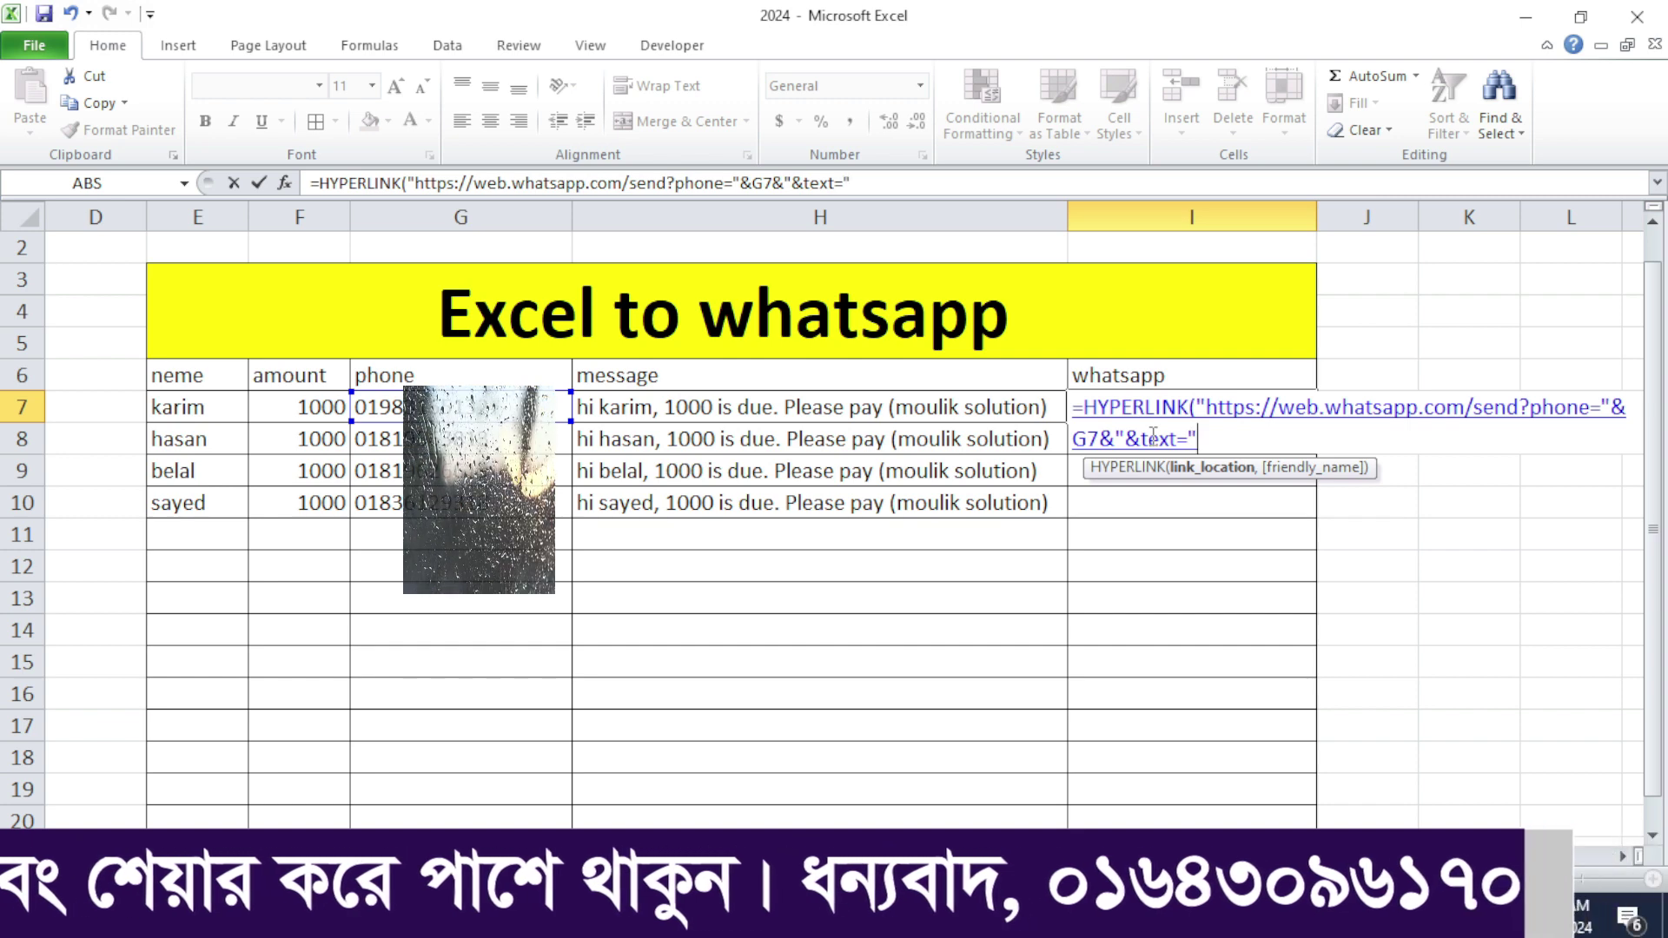
text(&)
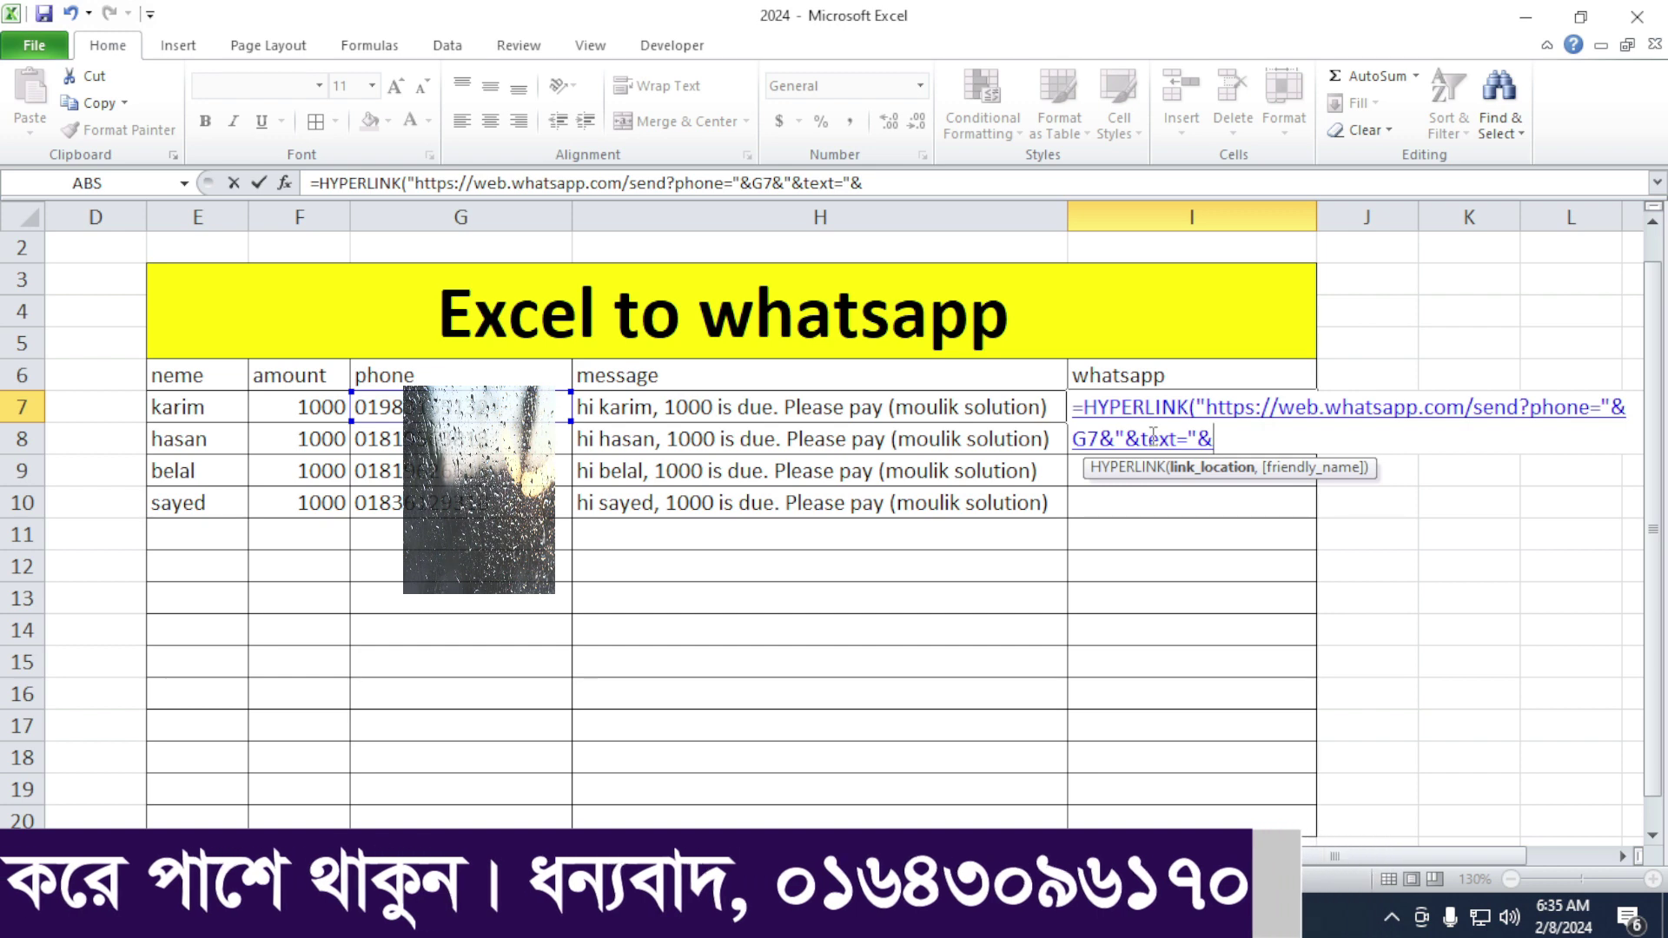
click(863, 409)
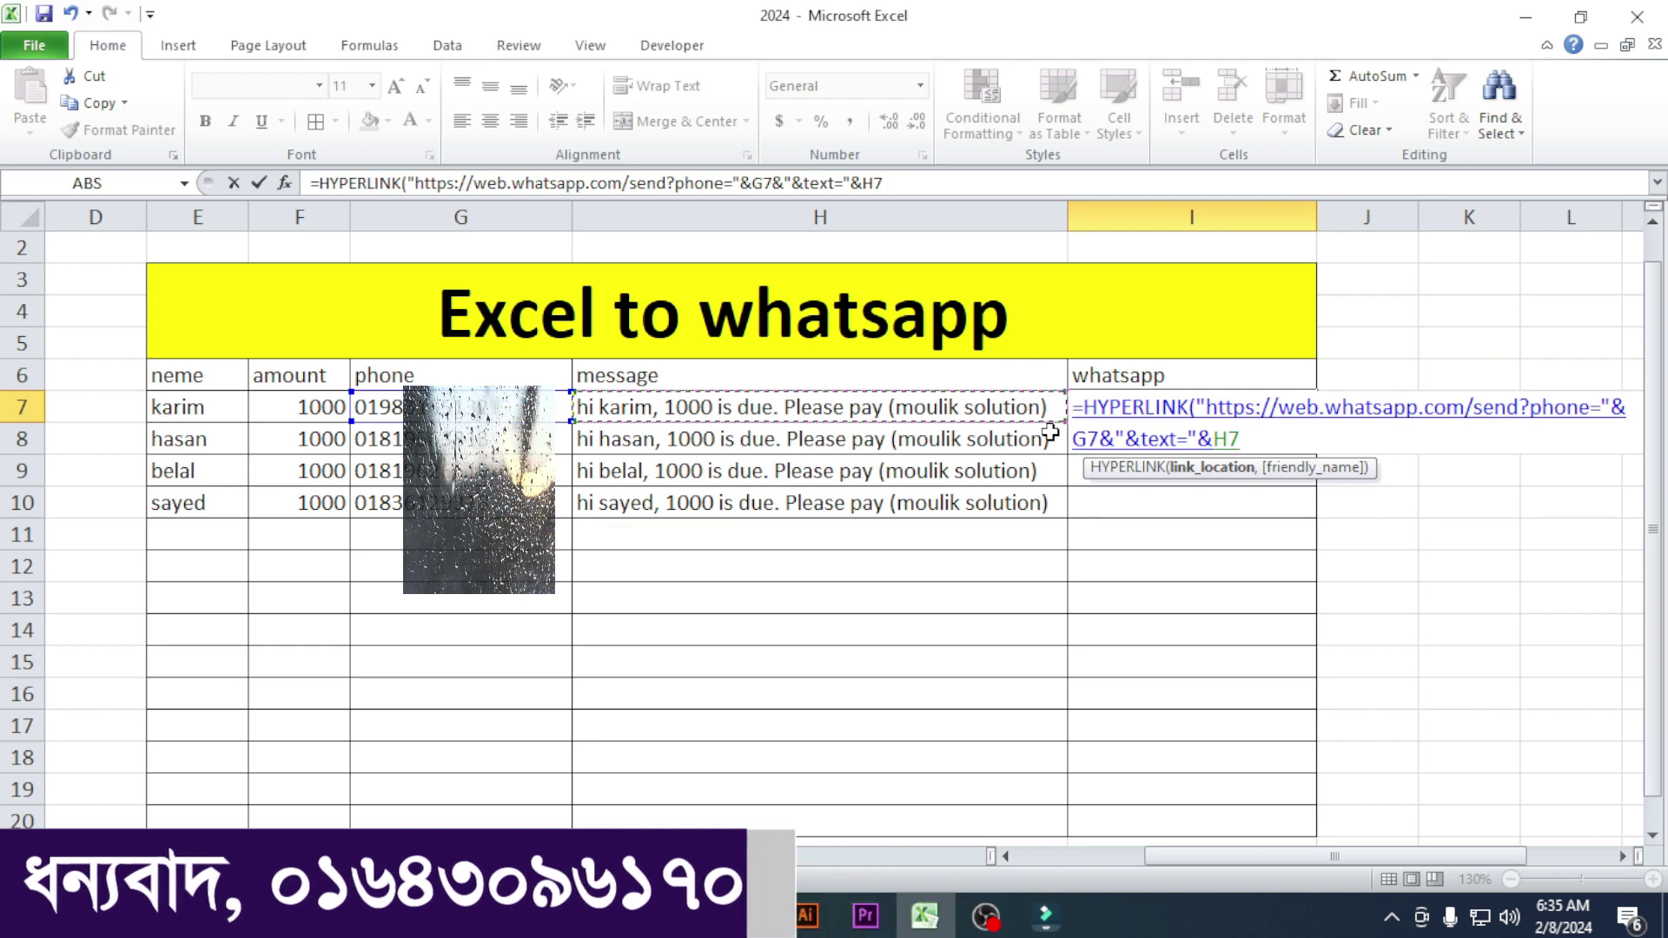
Add "send message" as the friendly name and complete the HYPERLINK formula in I7
text(,)
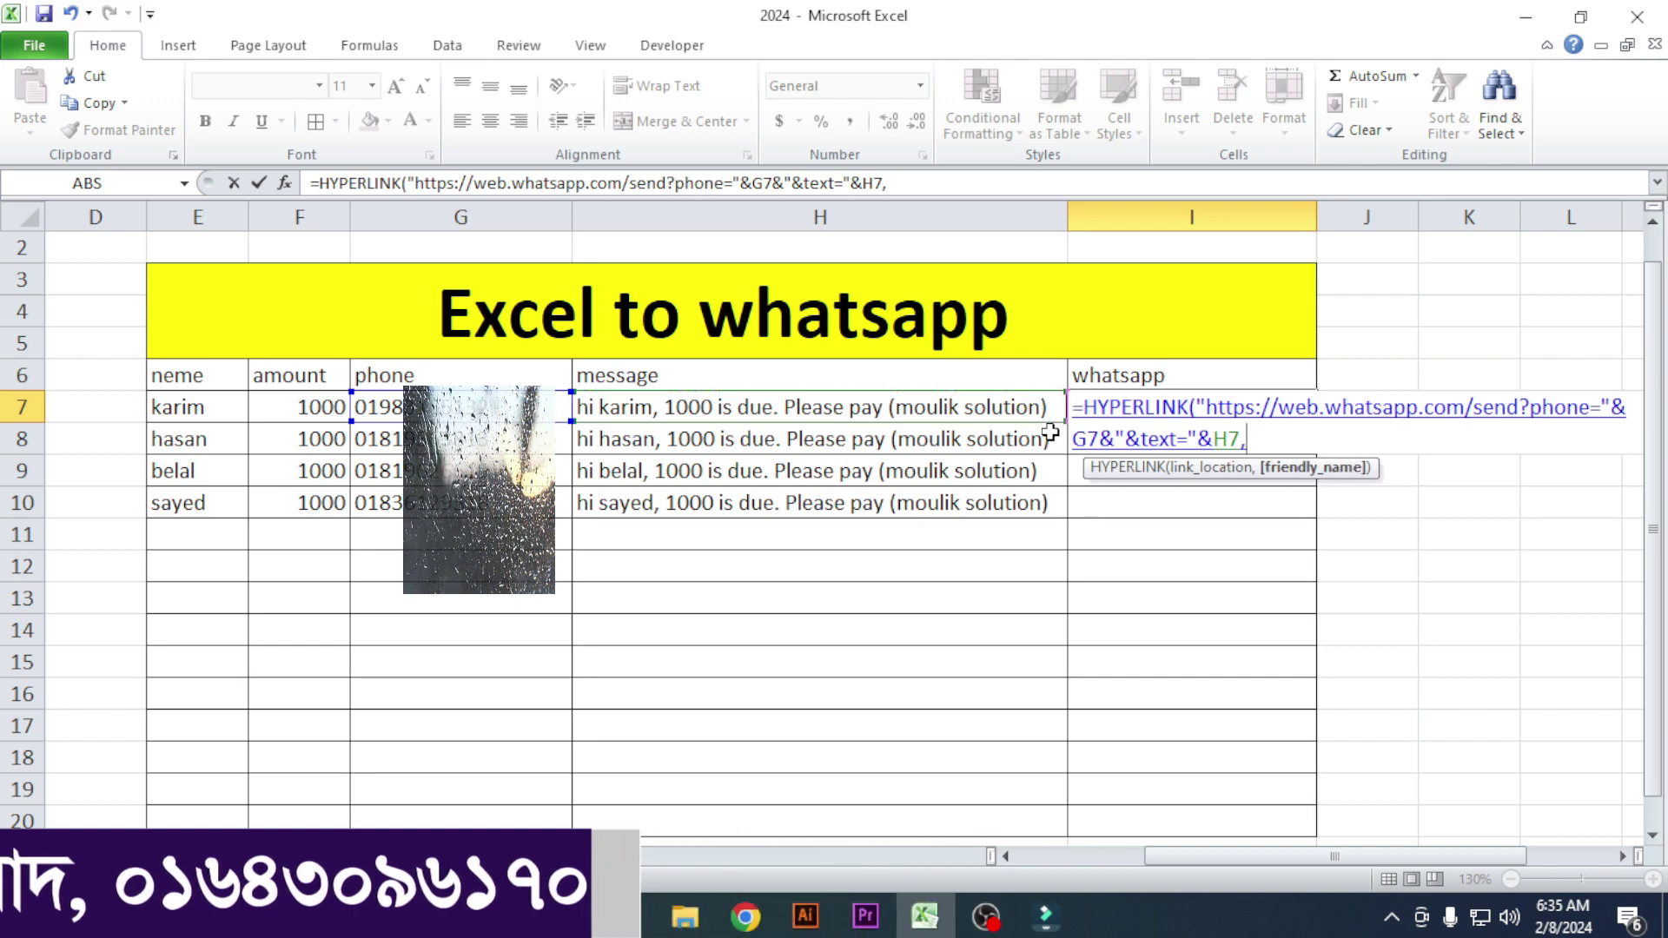
text(")
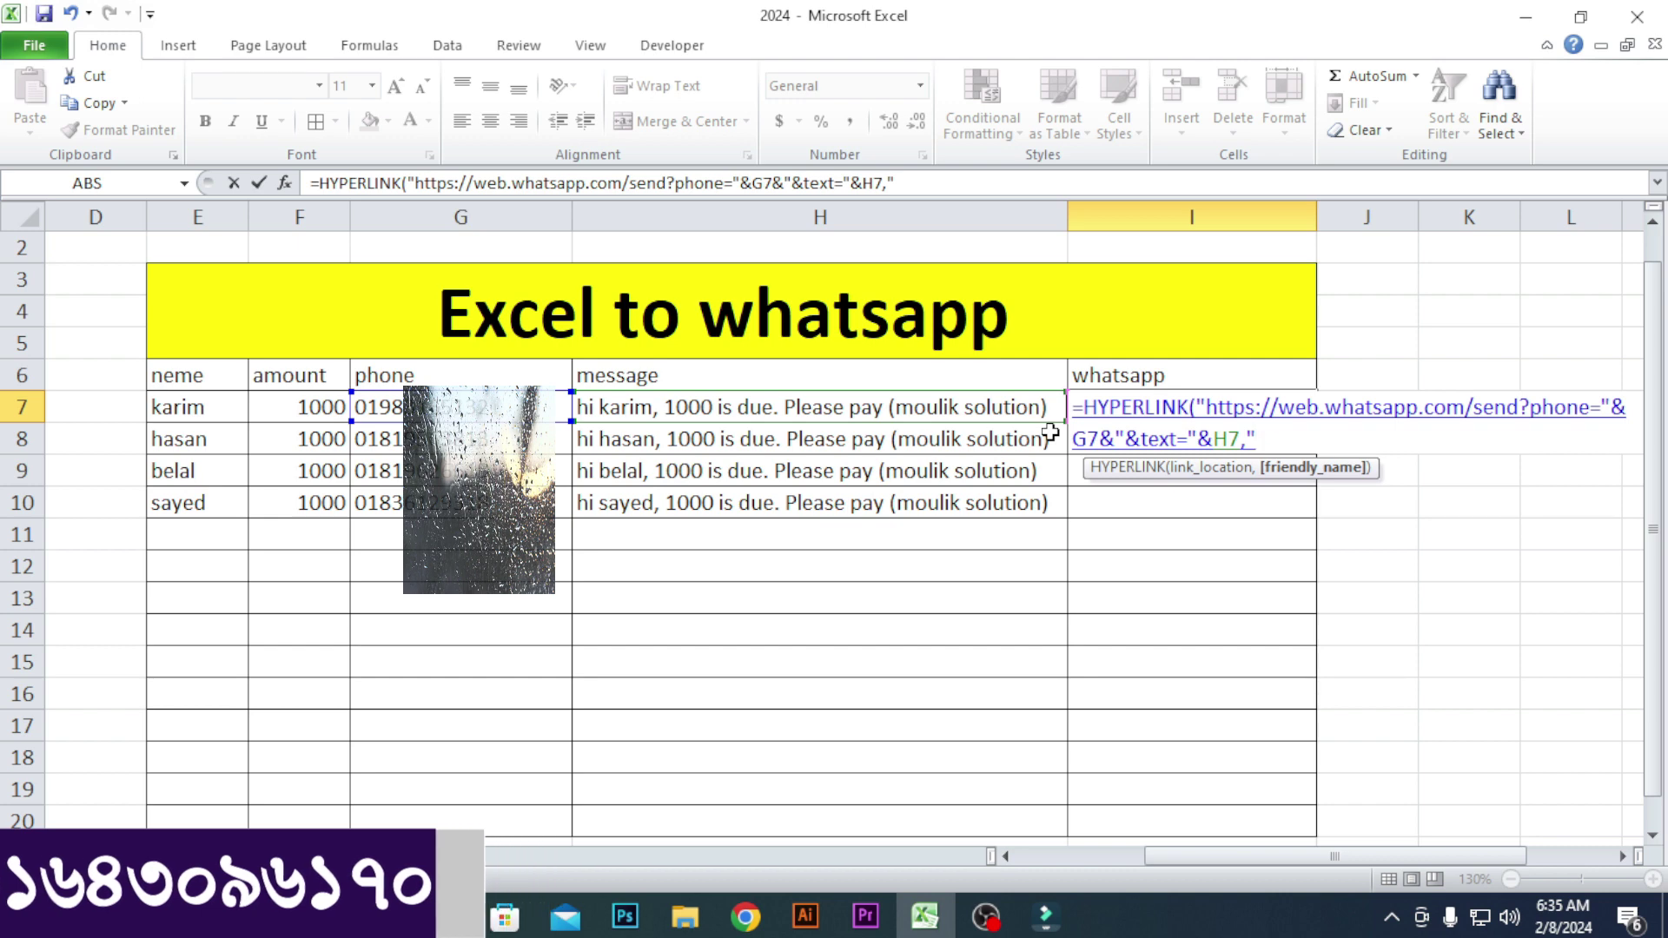
text(sen)
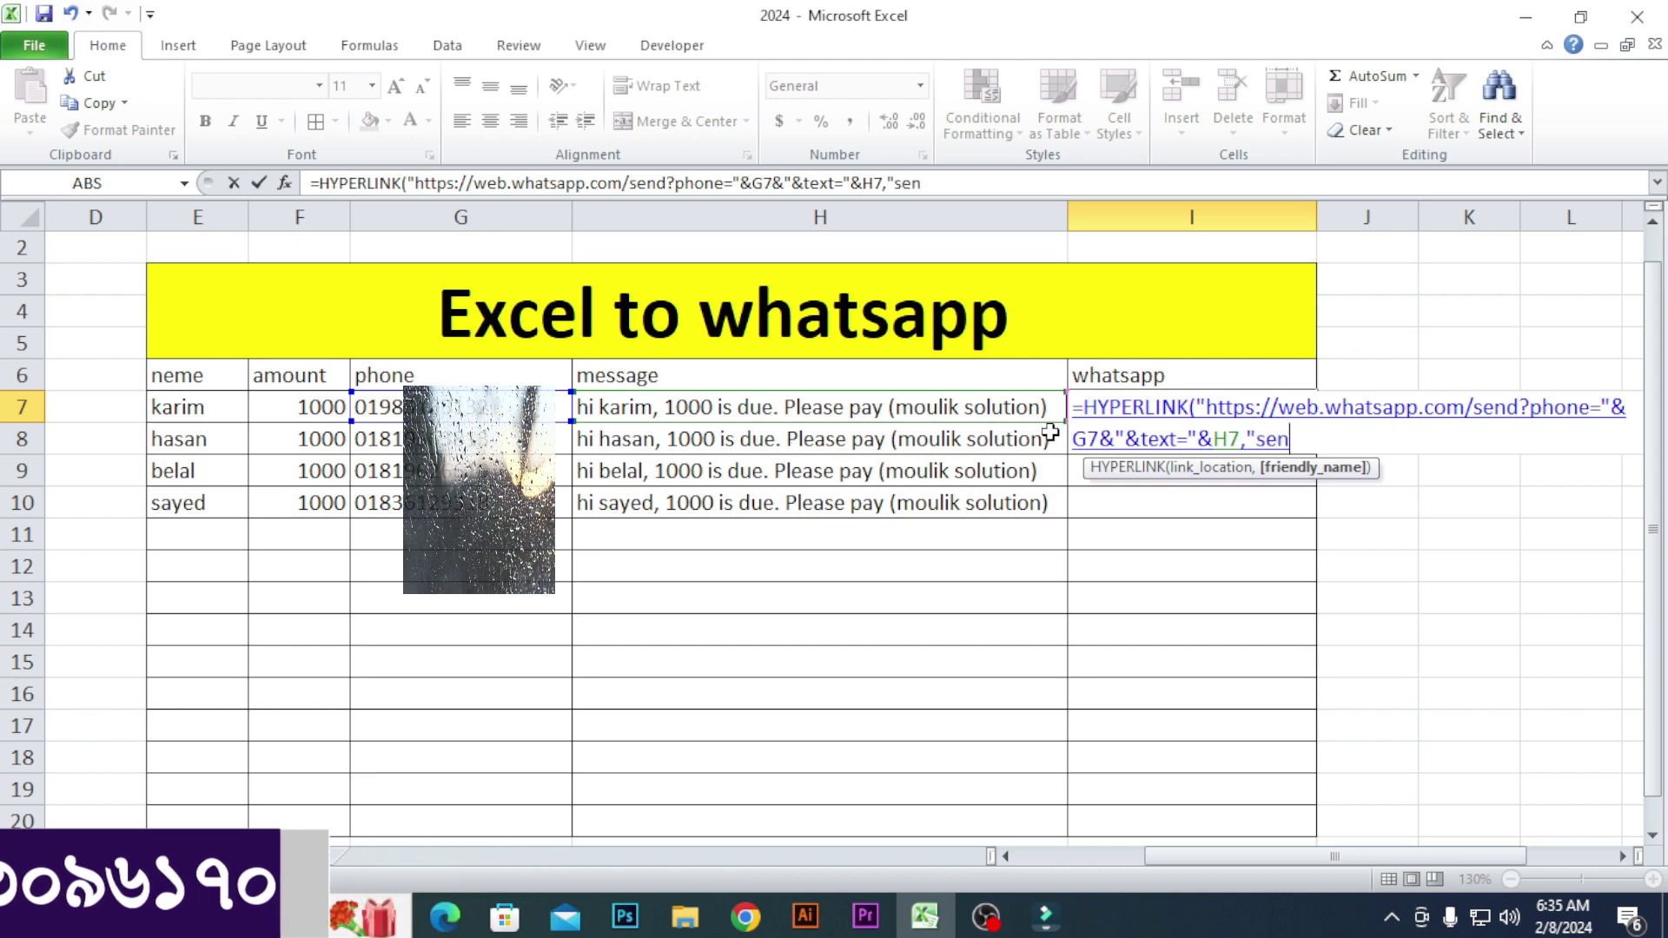
text(d me)
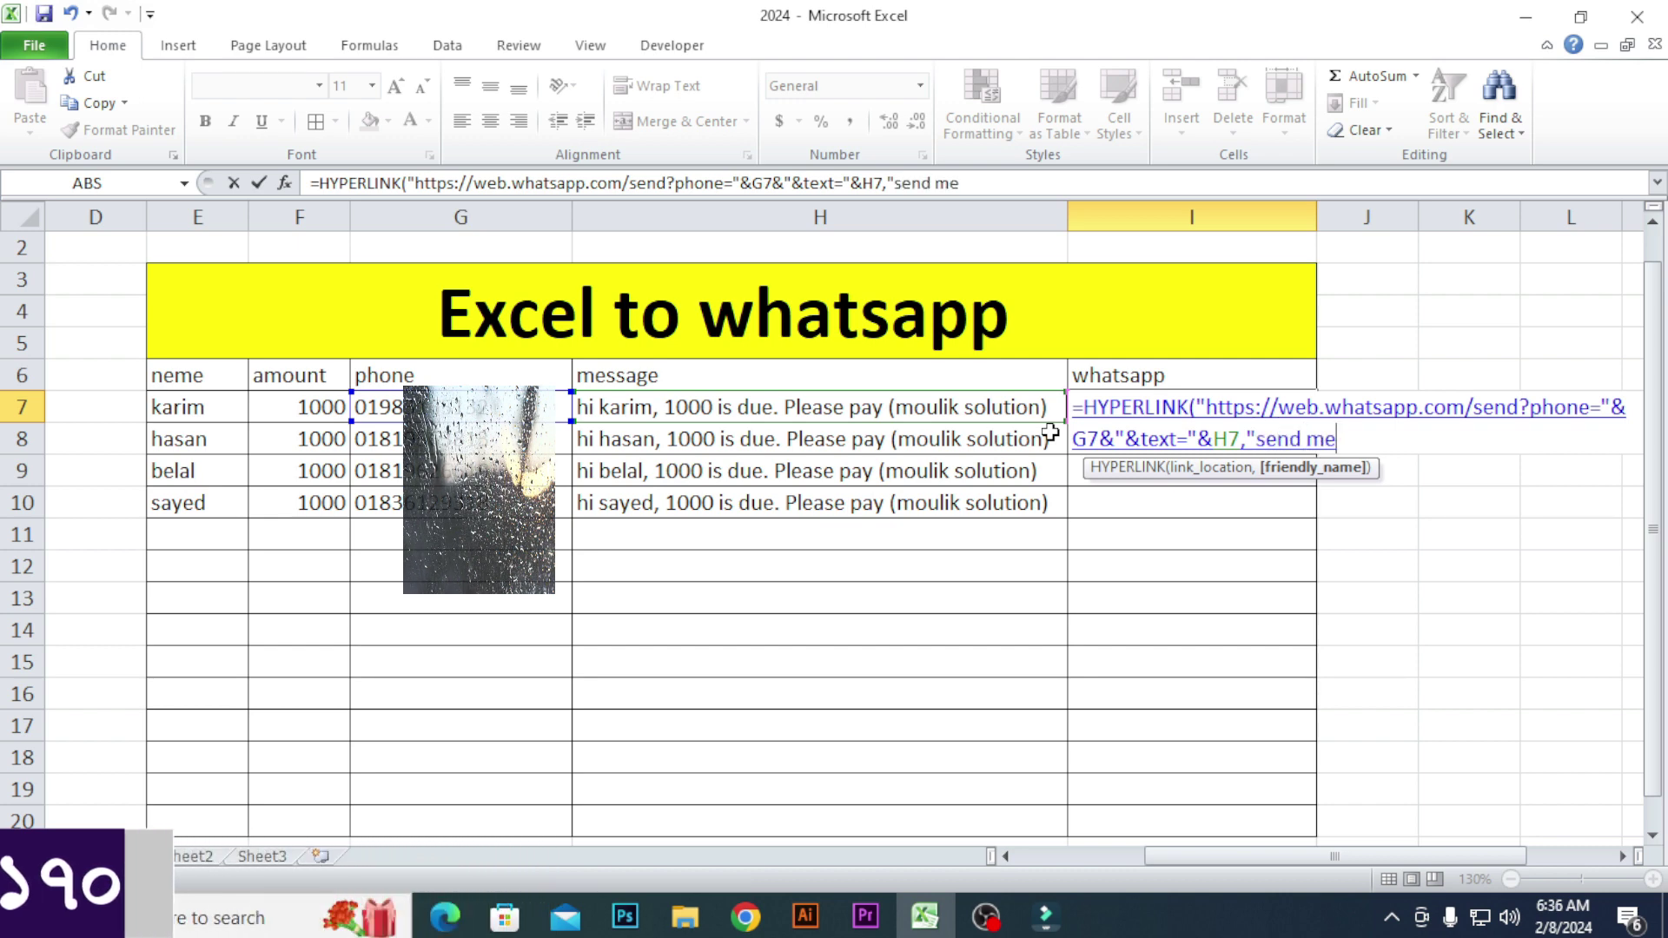
text(ssage)
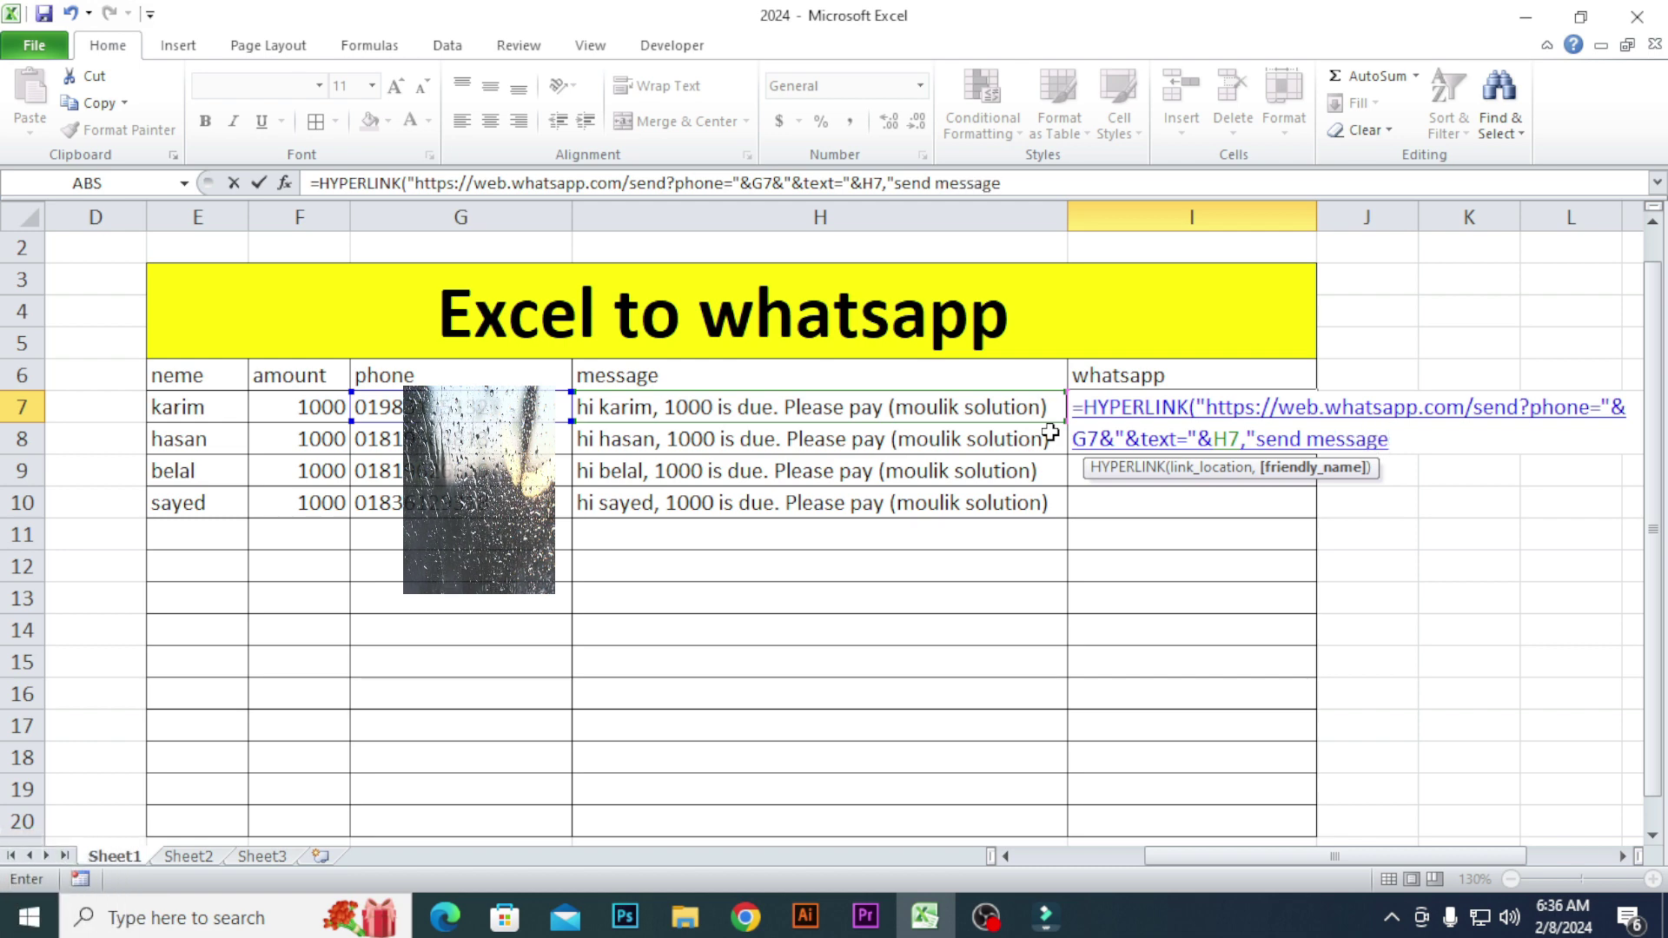
text("))
key(Return)
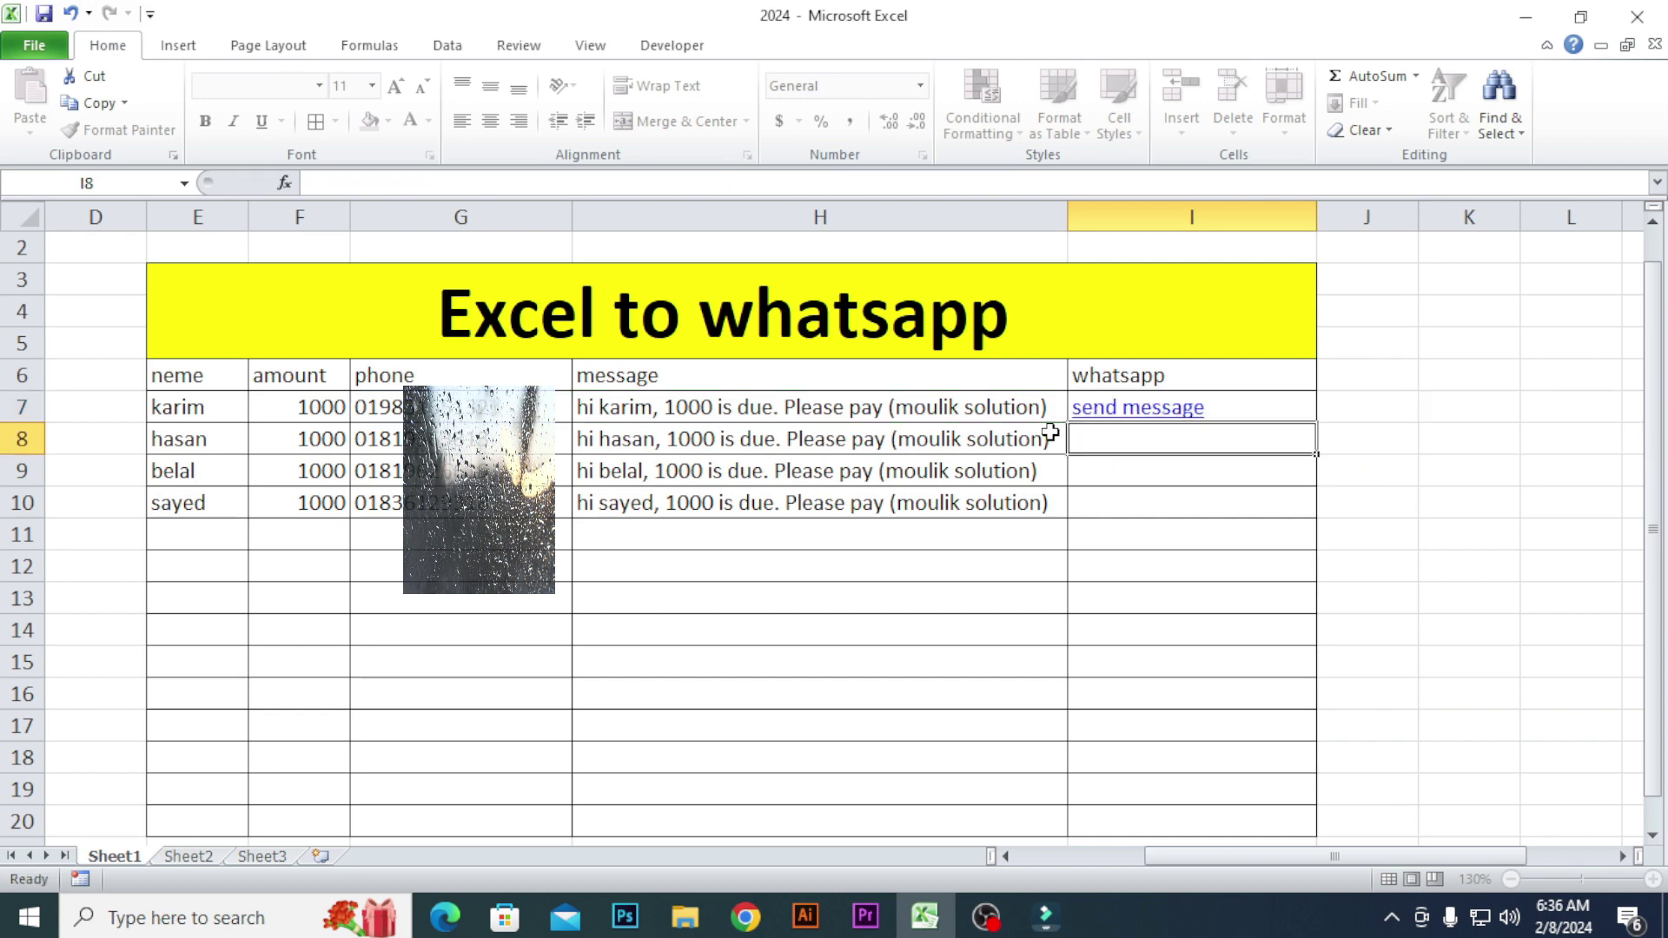
Fill the WhatsApp hyperlink formula from I7 down through I10
click(1242, 413)
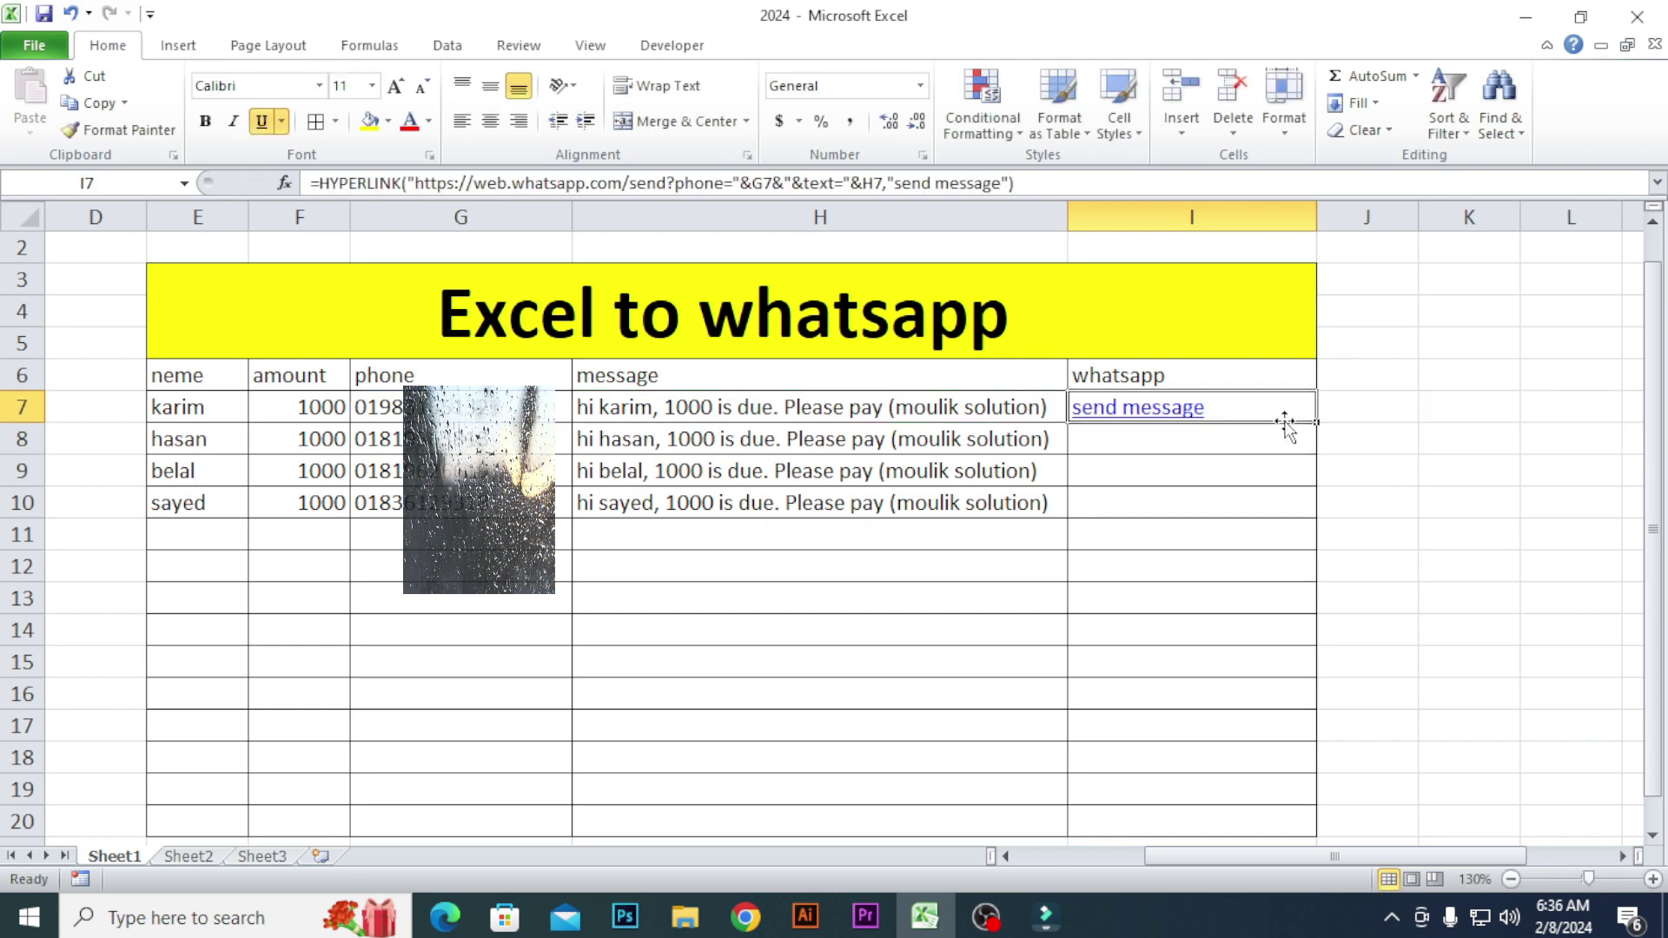
drag(1316, 422, 1316, 516)
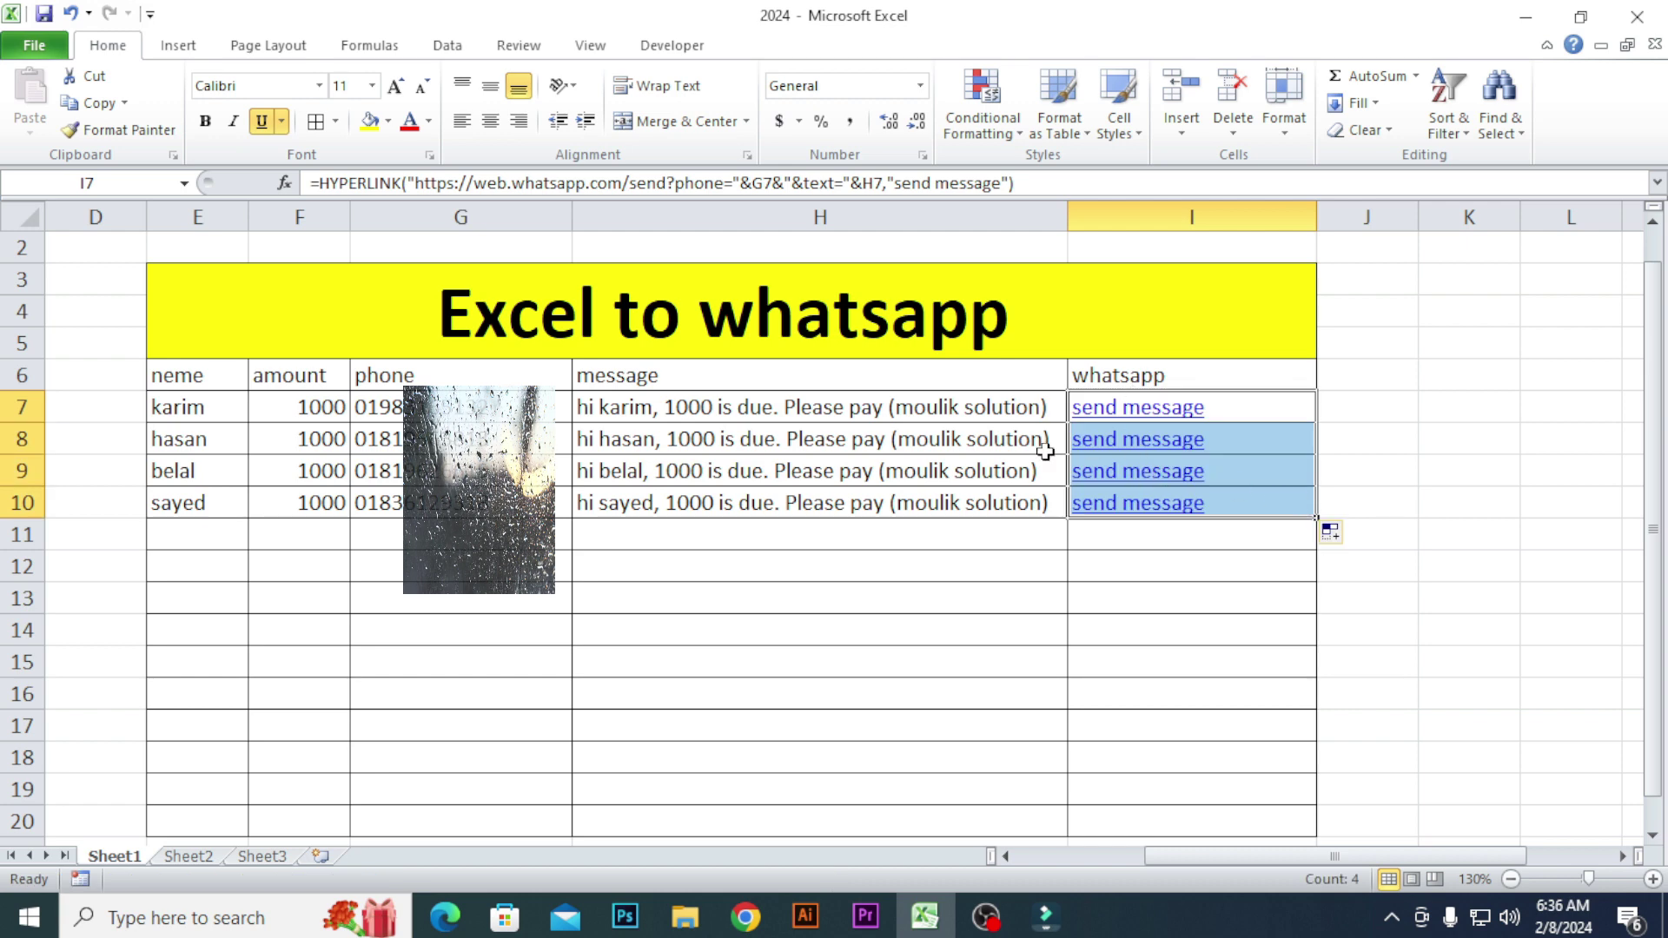
click(952, 408)
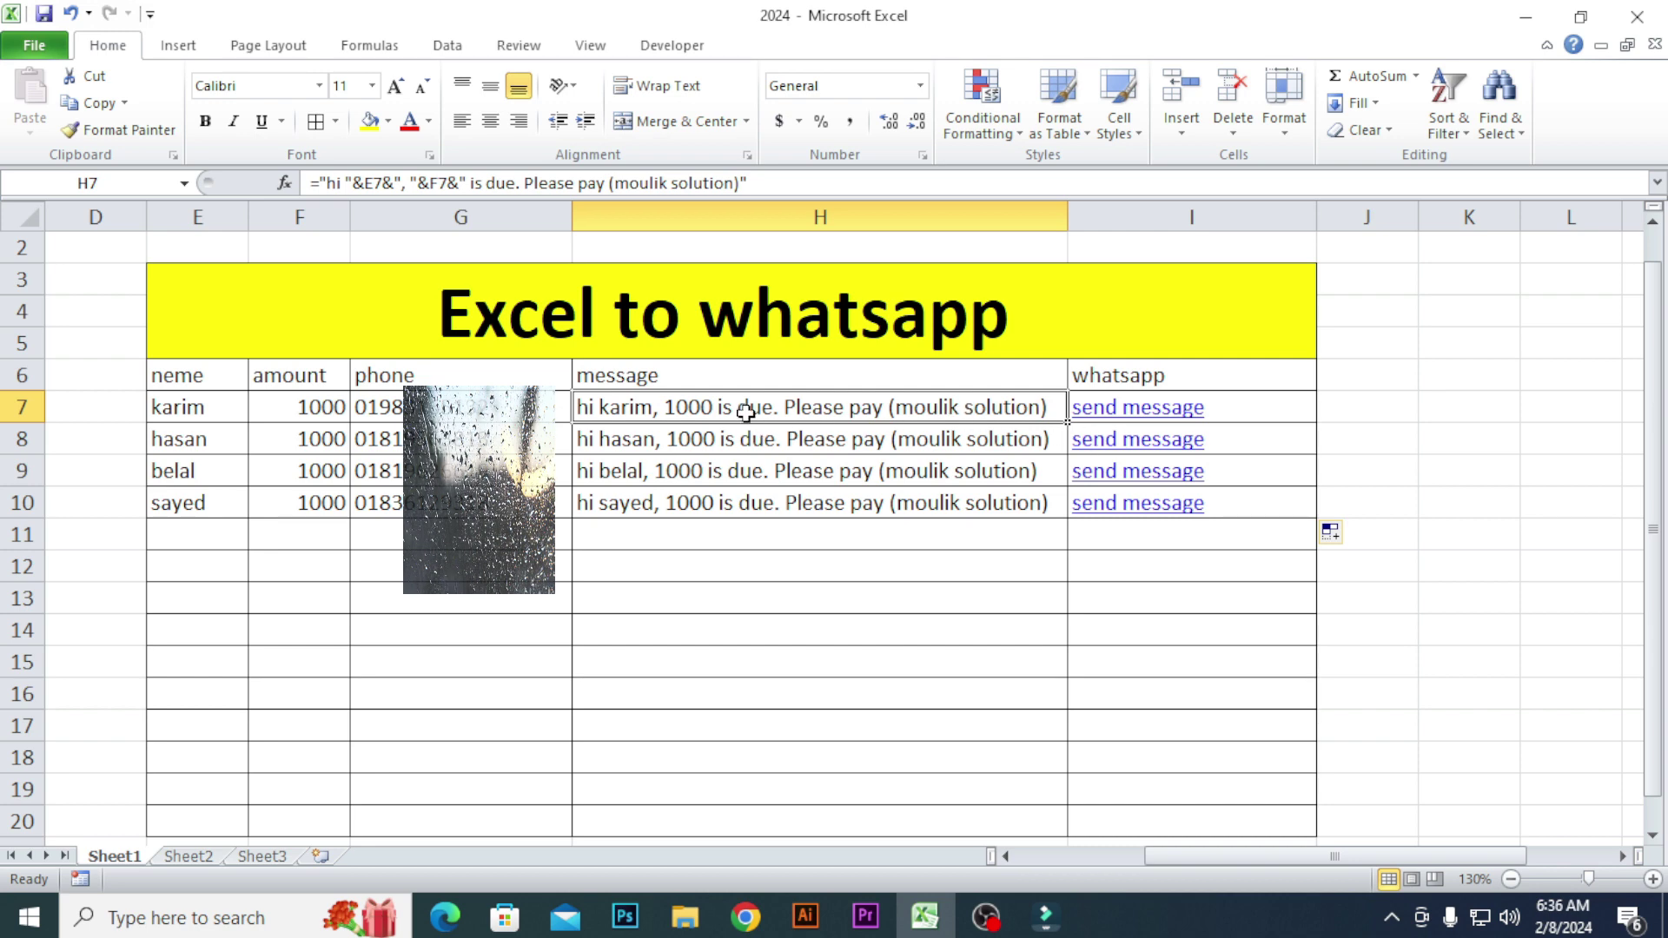
scroll(613, 549, down, 2)
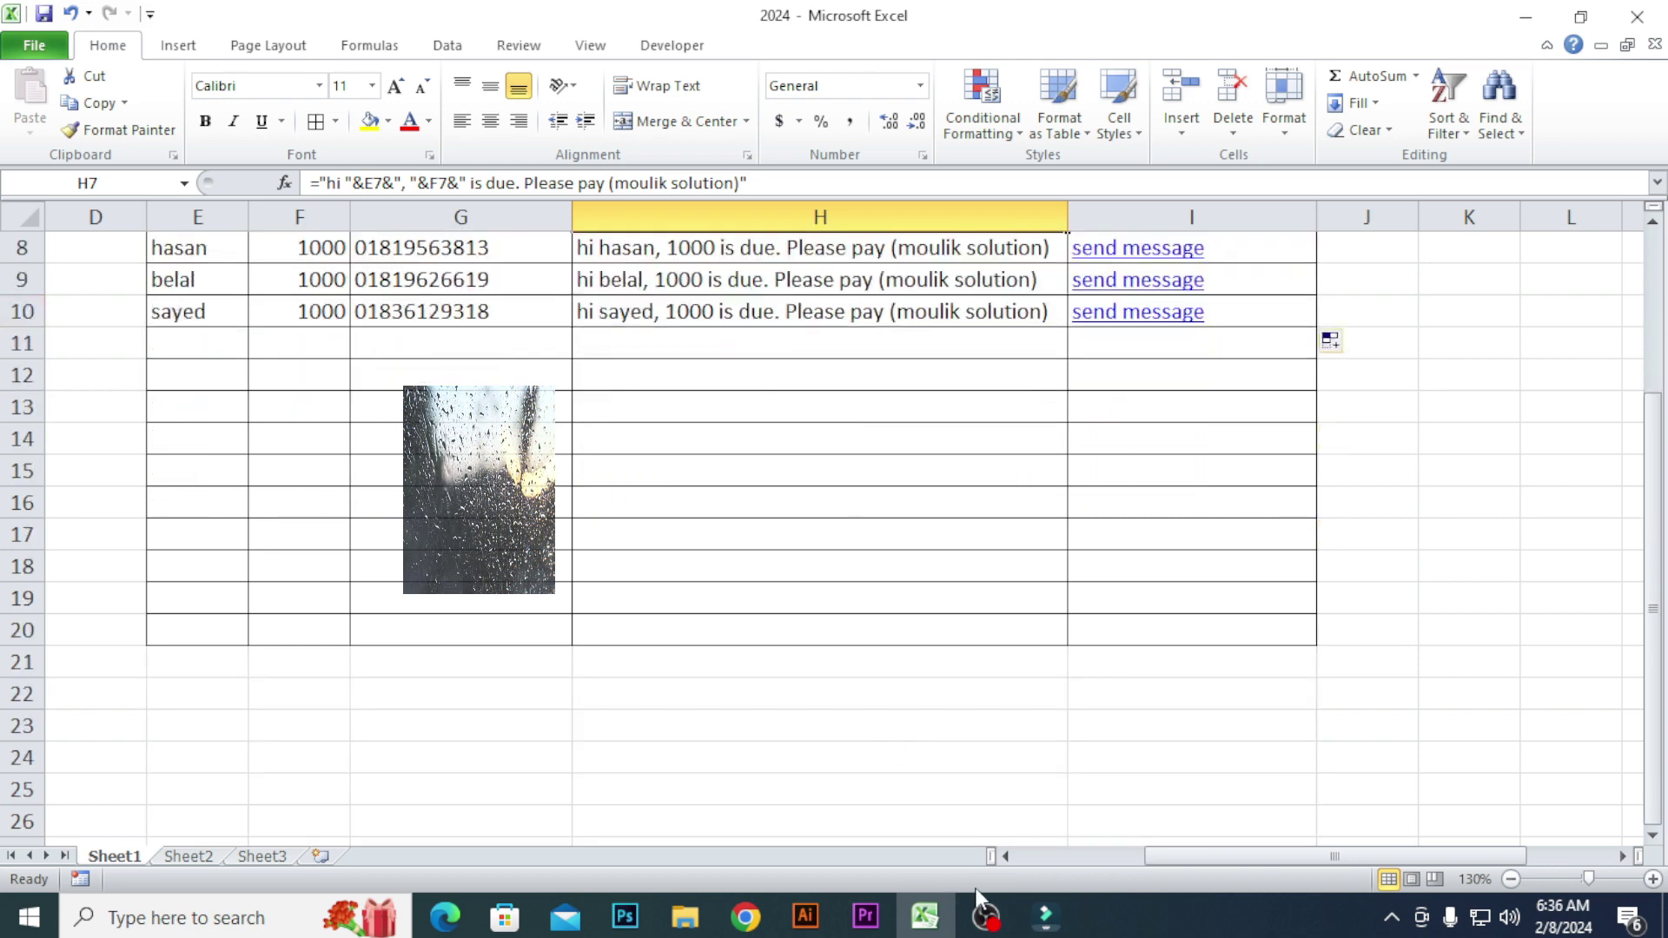
click(984, 916)
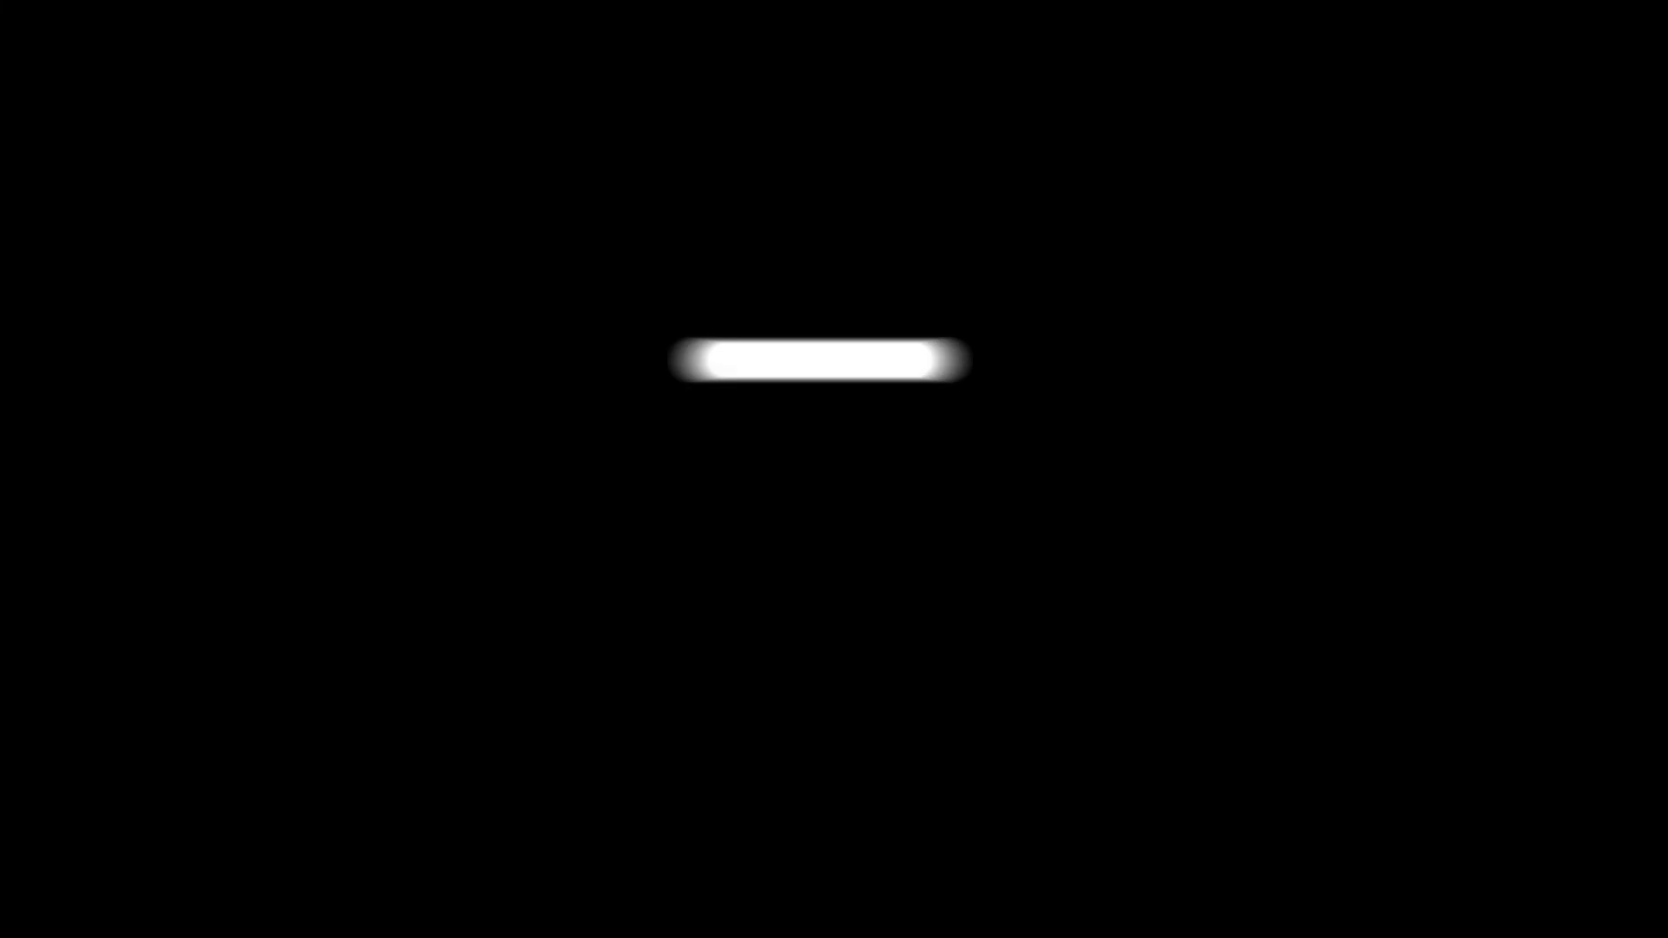